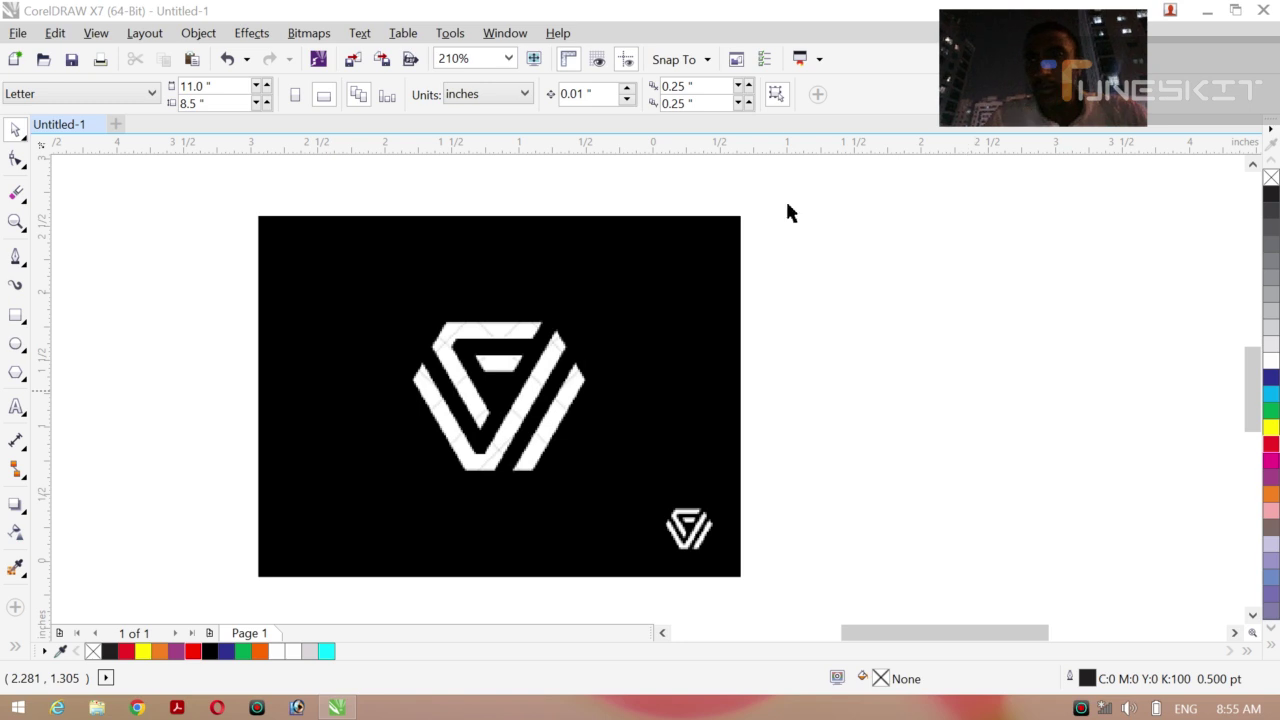
# - Move the logo image rightward across the canvas and resize it proportionally to about 3.67 × 2.749 inches
pyautogui.click(597, 385)
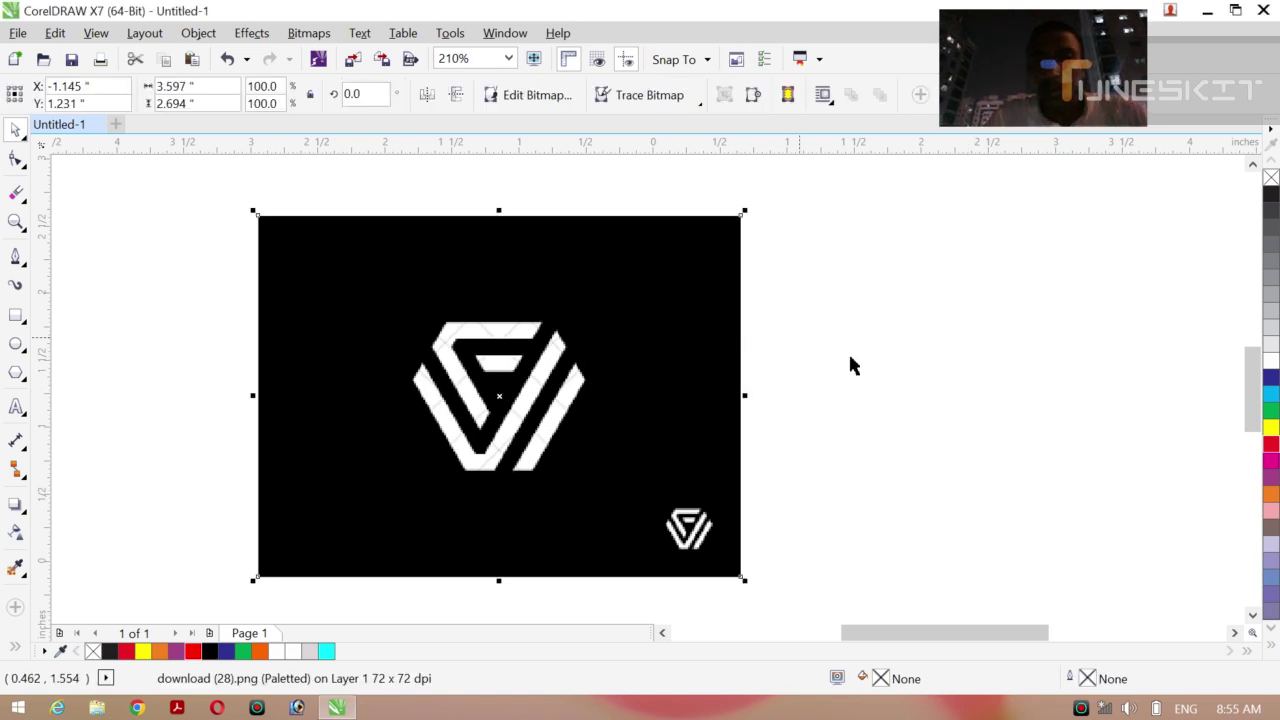
pyautogui.moveTo(569, 397); pyautogui.dragTo(774, 331)
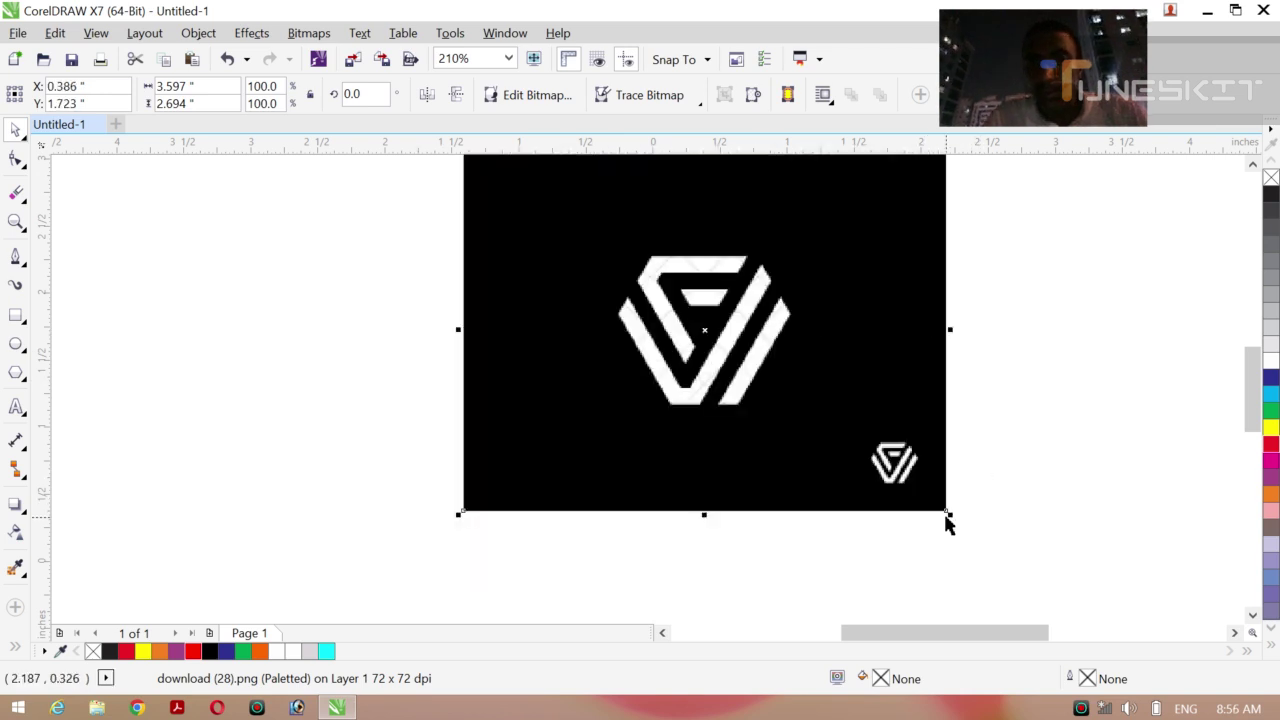
pyautogui.moveTo(948, 513); pyautogui.dragTo(823, 486)
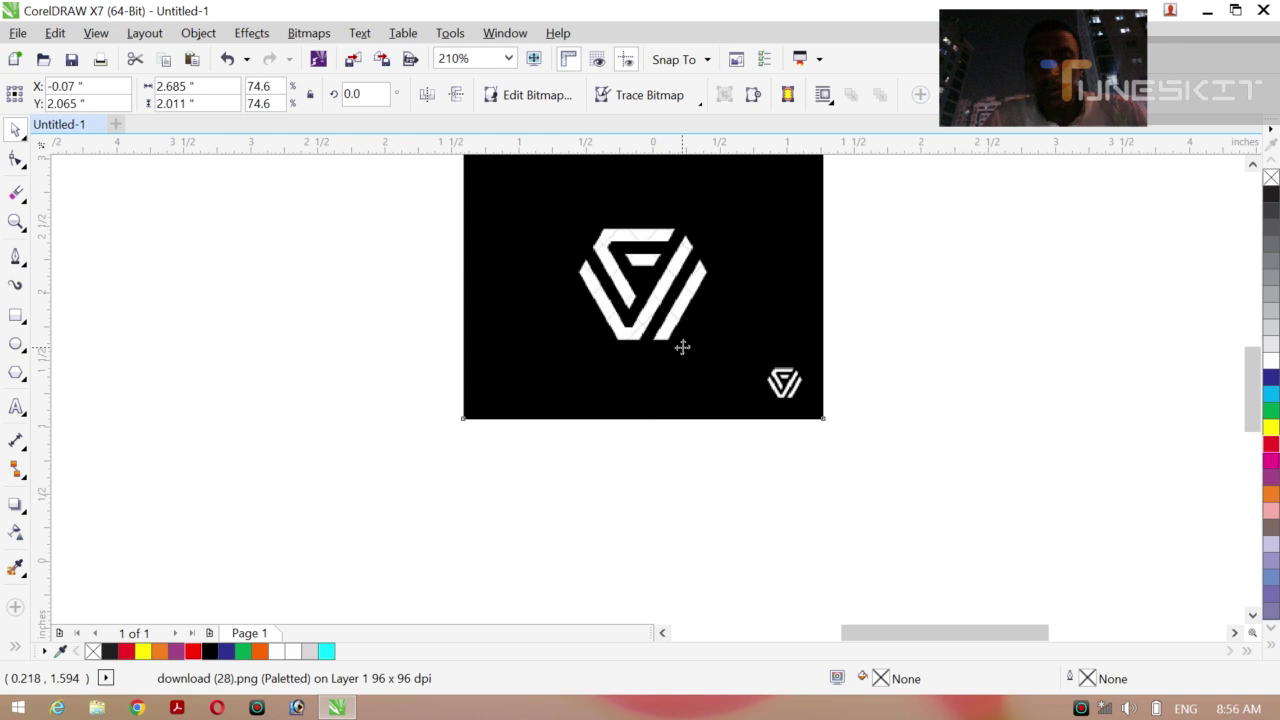
pyautogui.moveTo(685, 360); pyautogui.dragTo(720, 401)
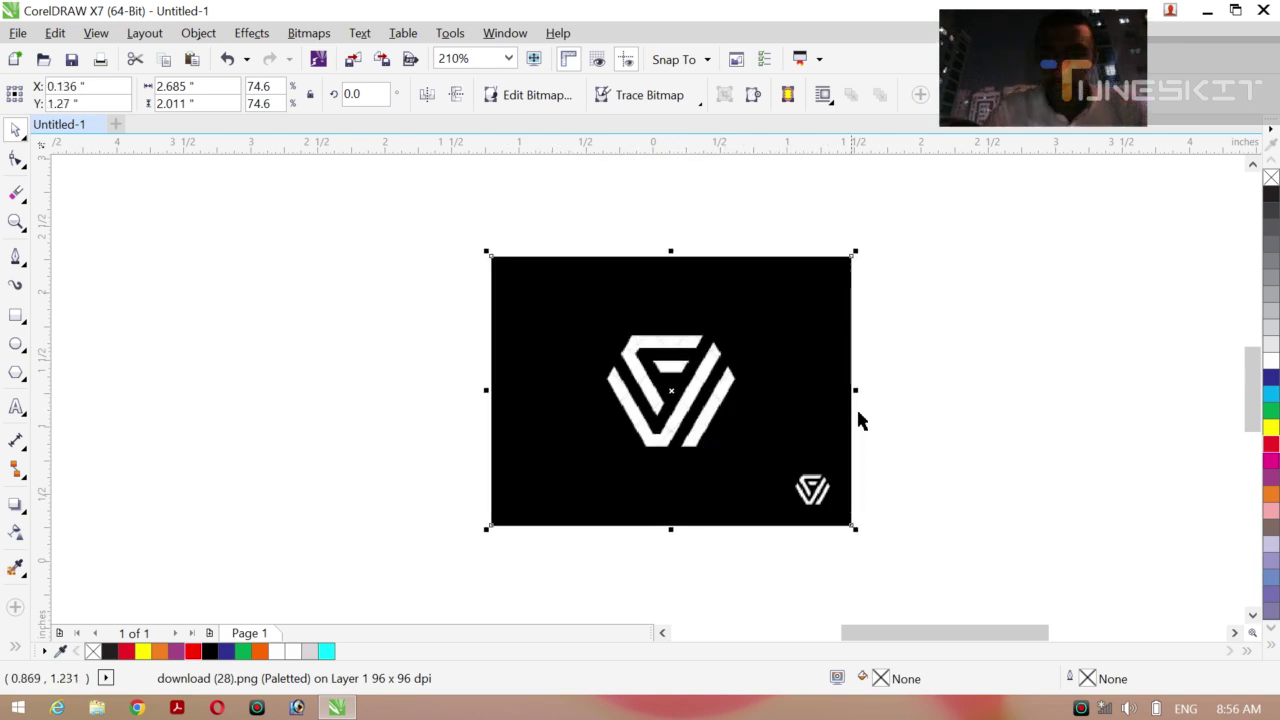
pyautogui.click(990, 400)
pyautogui.click(564, 446)
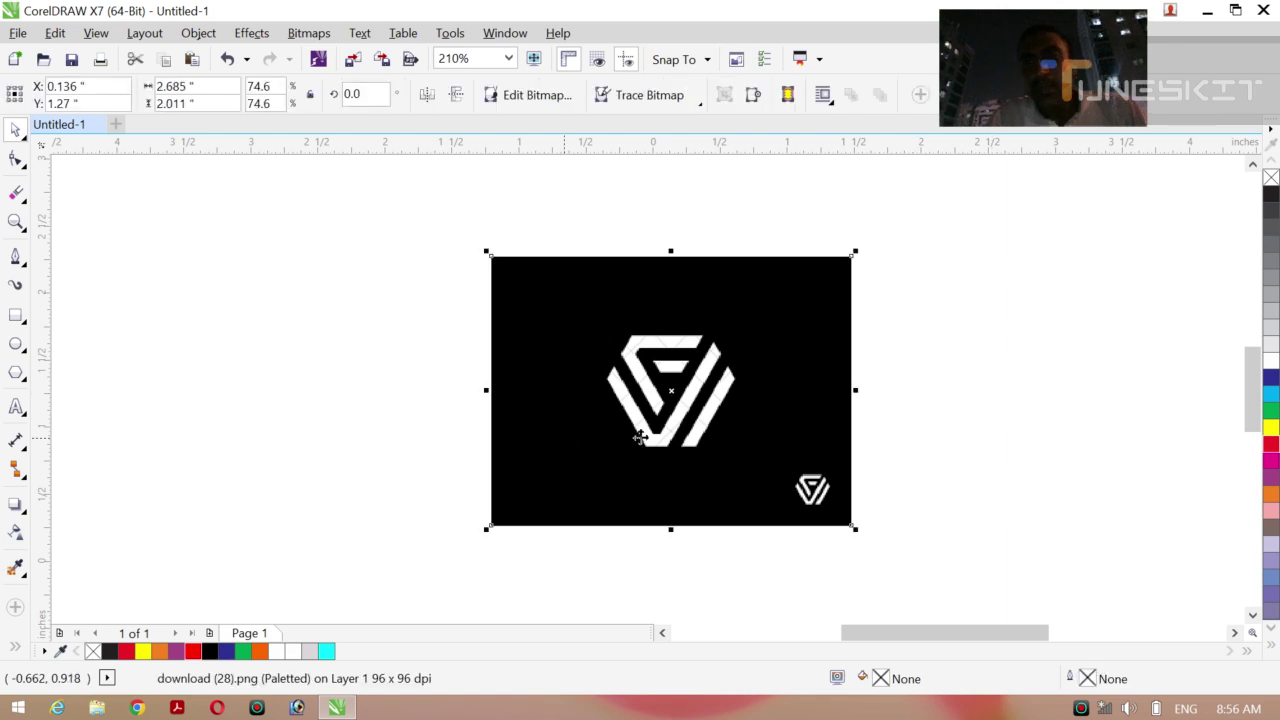
pyautogui.moveTo(857, 531); pyautogui.dragTo(1002, 558)
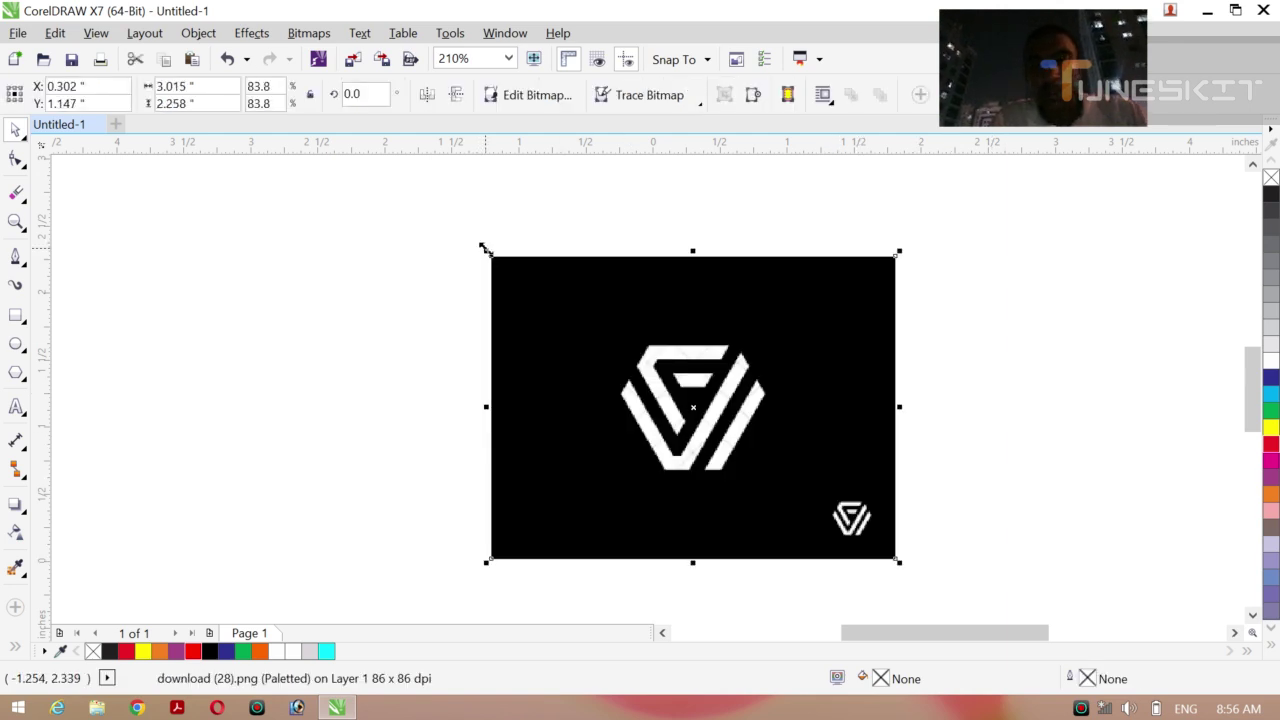
pyautogui.moveTo(484, 248); pyautogui.dragTo(400, 188)
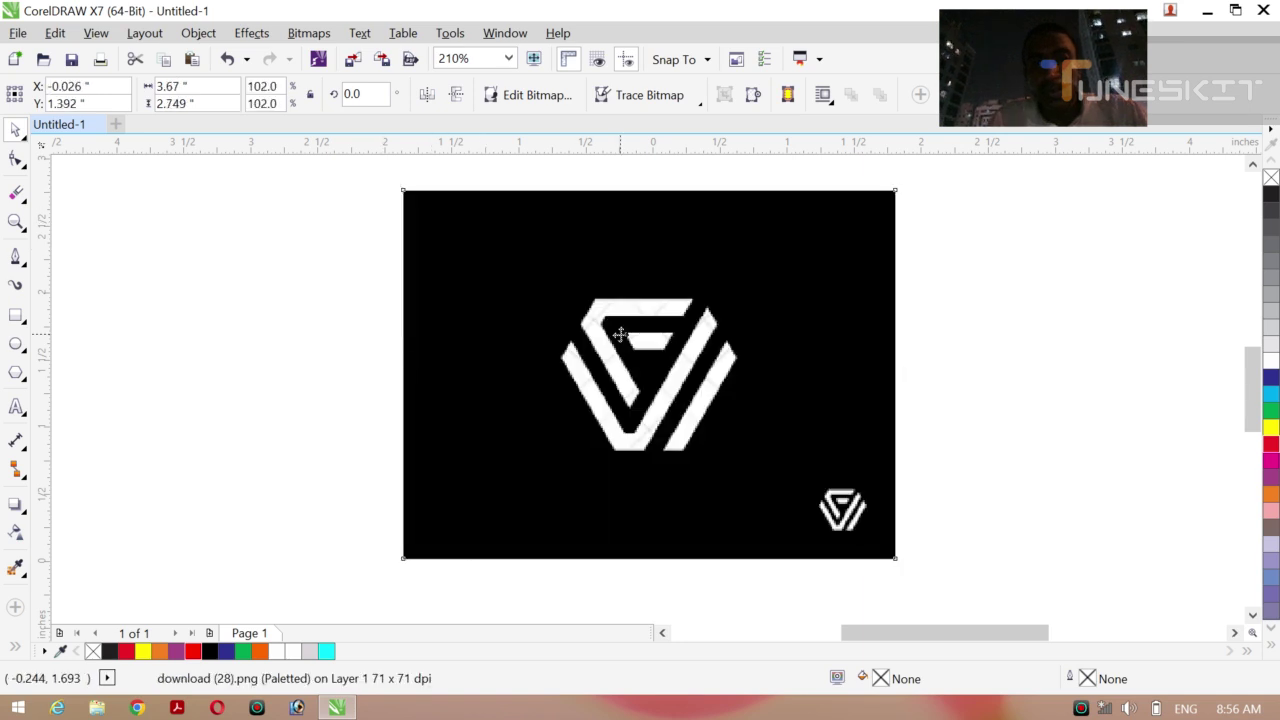
pyautogui.moveTo(649, 357); pyautogui.dragTo(686, 366)
pyautogui.click(1055, 440)
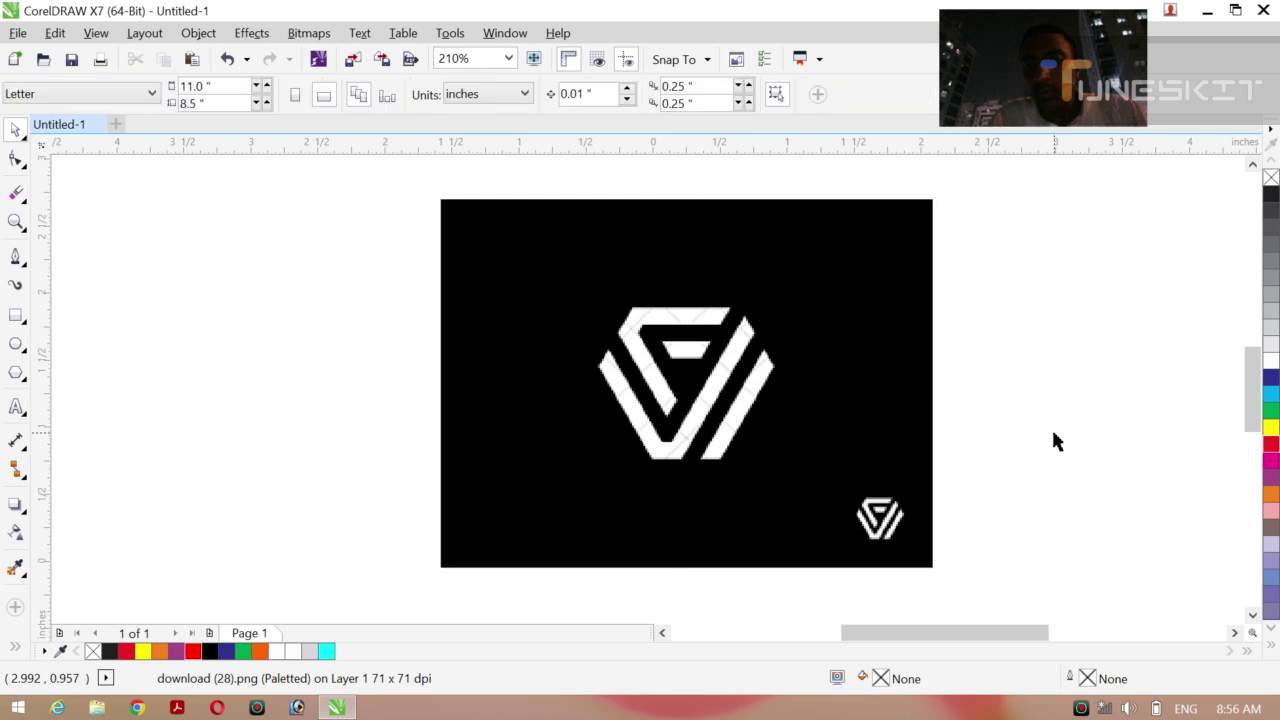
# - Zoom in on the large logo in the middle of the image to 476% and switch to the Pick tool
pyautogui.press('z')
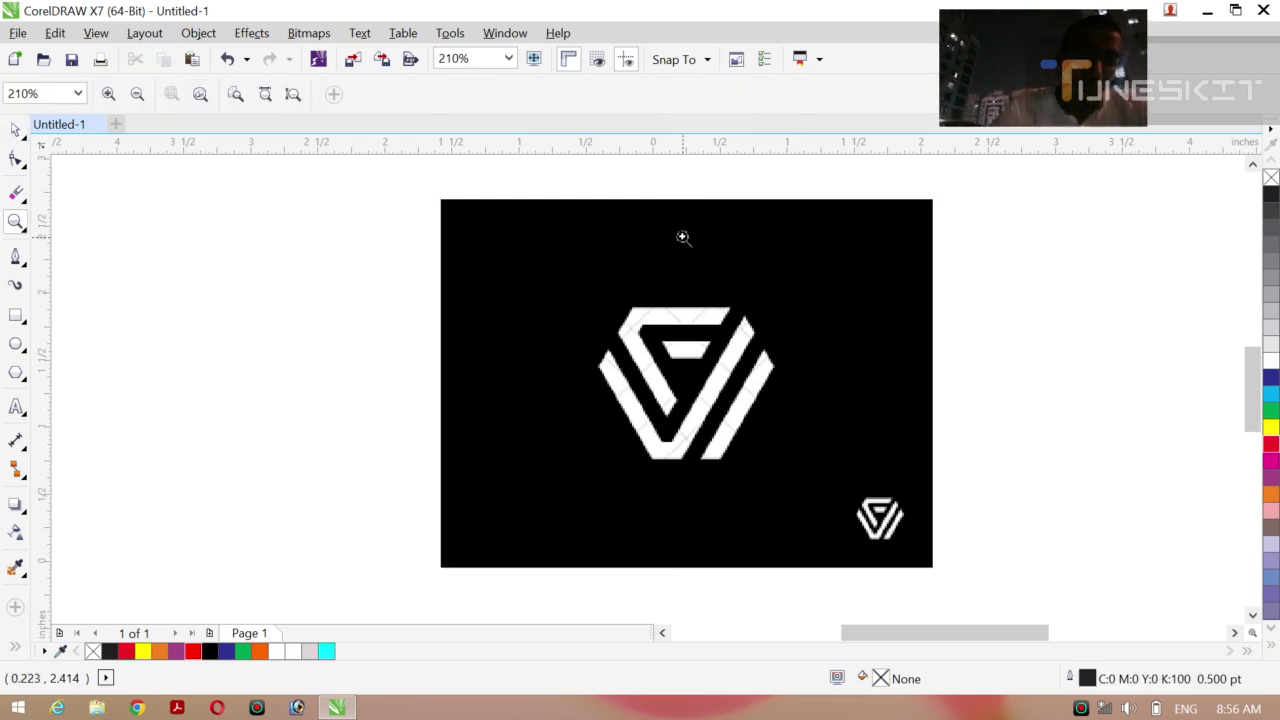
pyautogui.moveTo(426, 271); pyautogui.dragTo(942, 479)
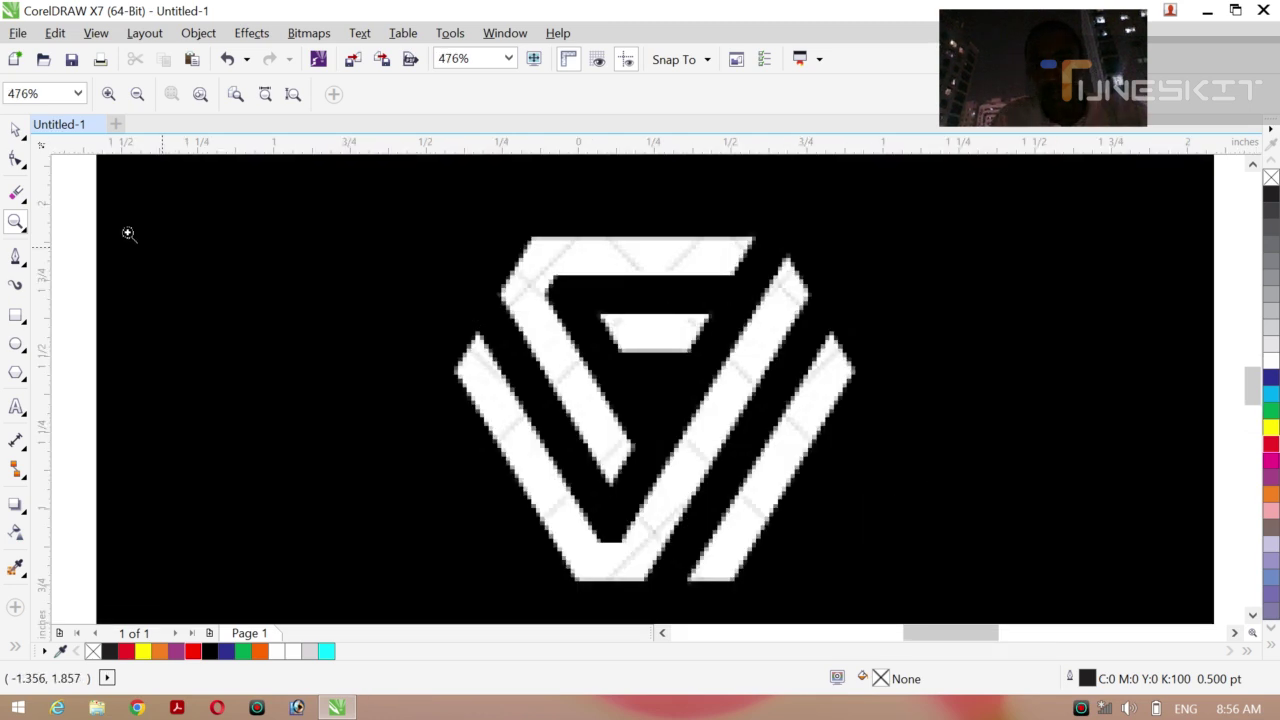
pyautogui.click(24, 140)
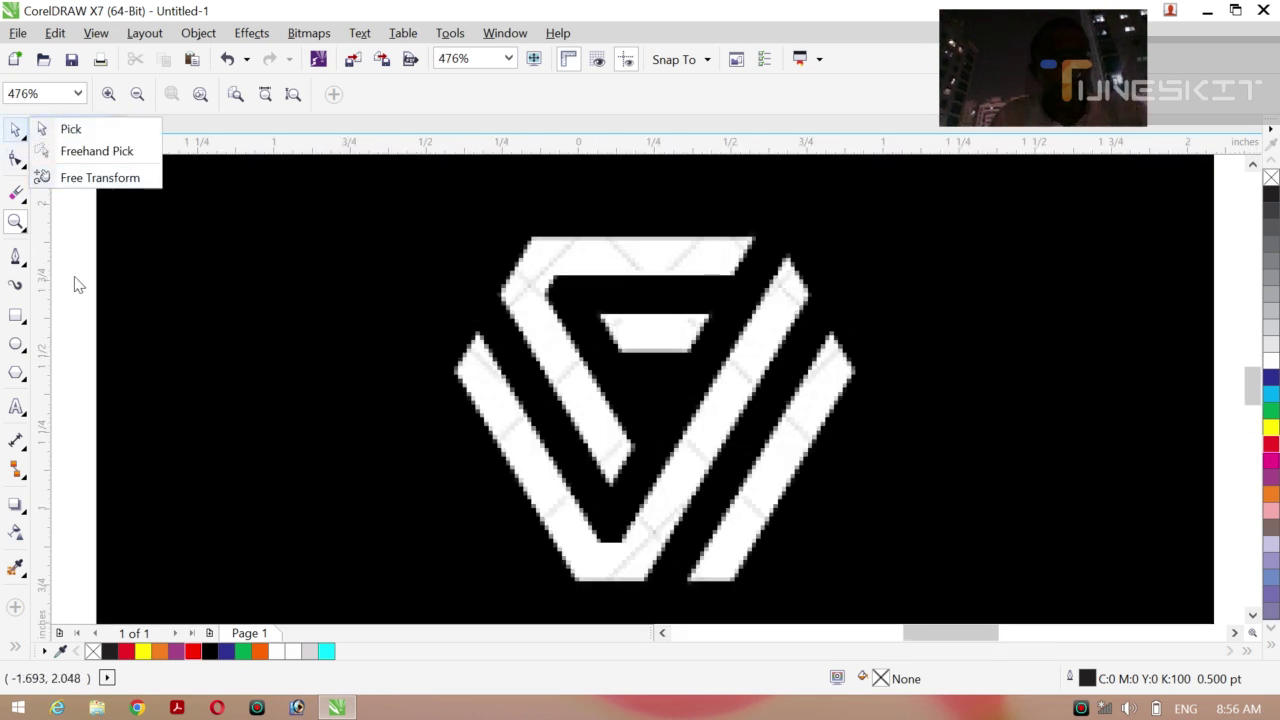
pyautogui.click(66, 129)
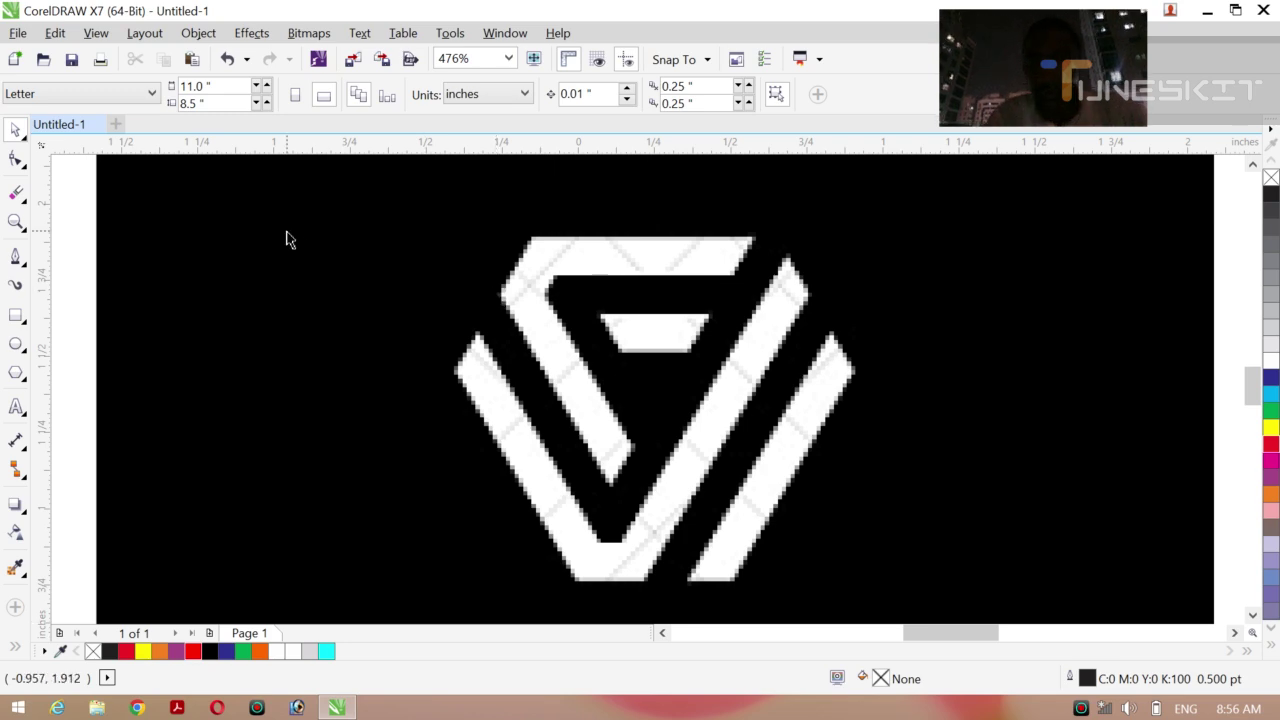
pyautogui.click(25, 137)
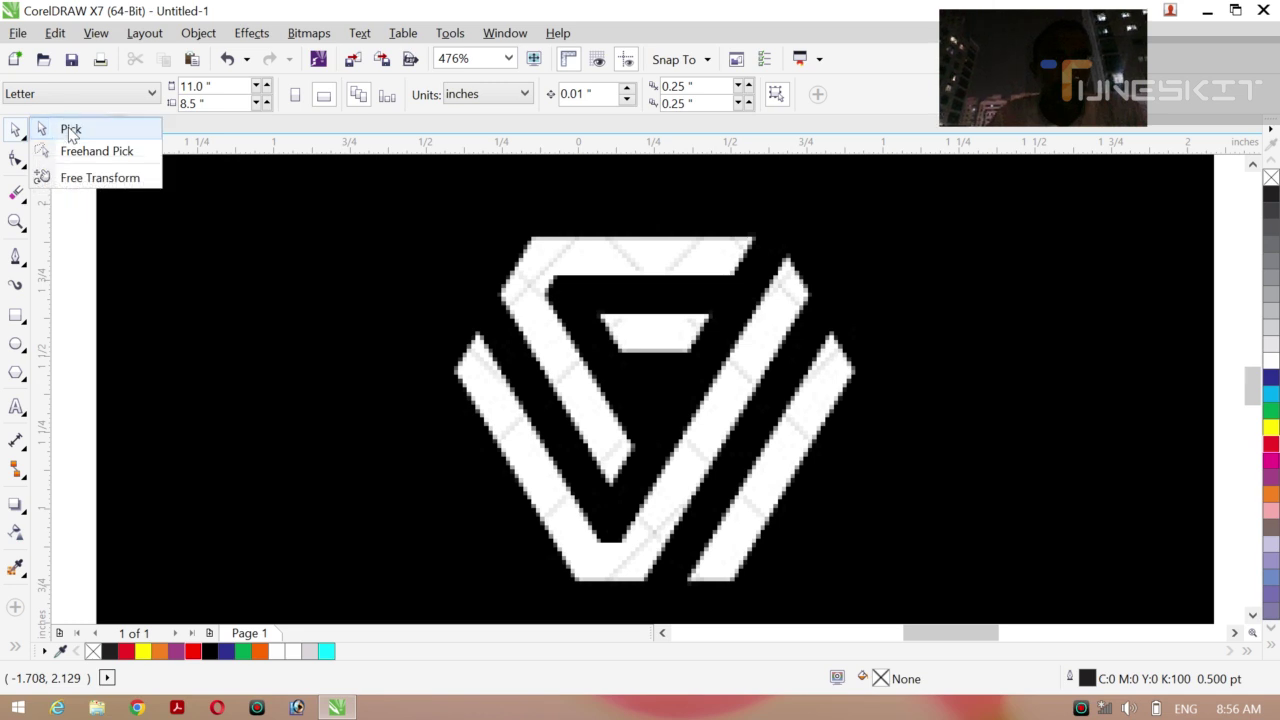
pyautogui.click(70, 131)
pyautogui.click(25, 138)
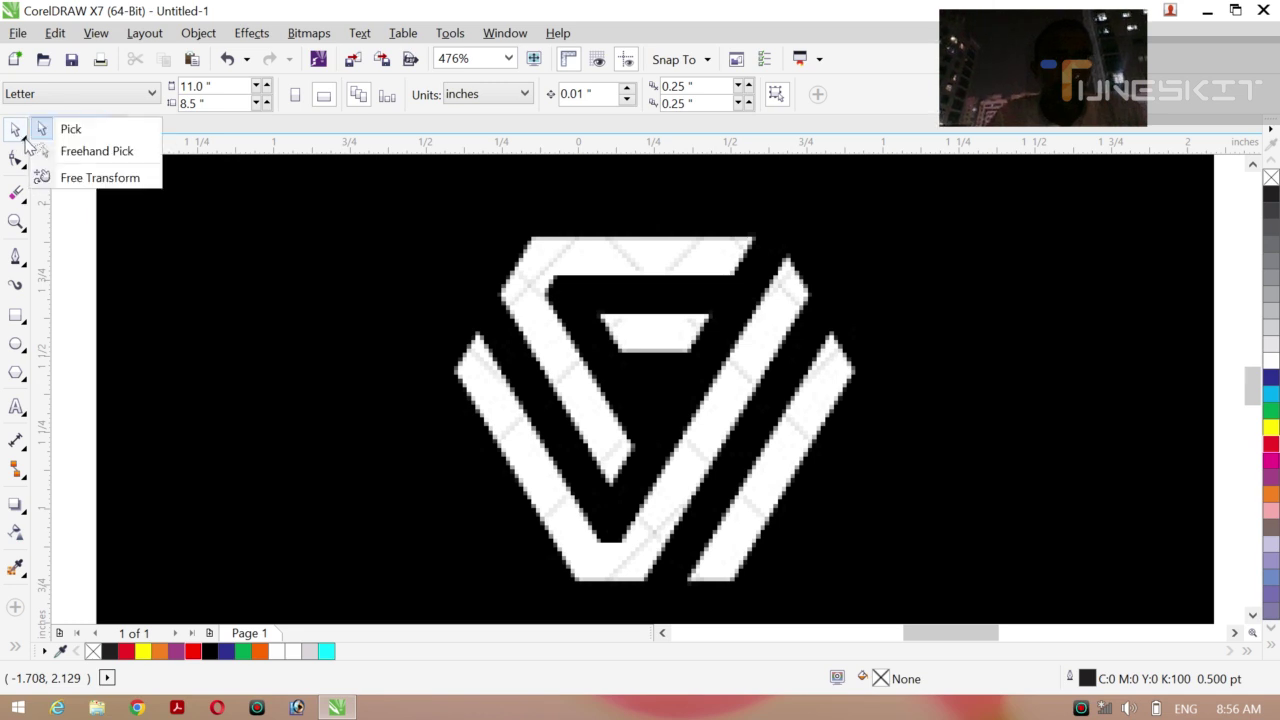
pyautogui.click(25, 138)
pyautogui.click(25, 138)
pyautogui.click(55, 139)
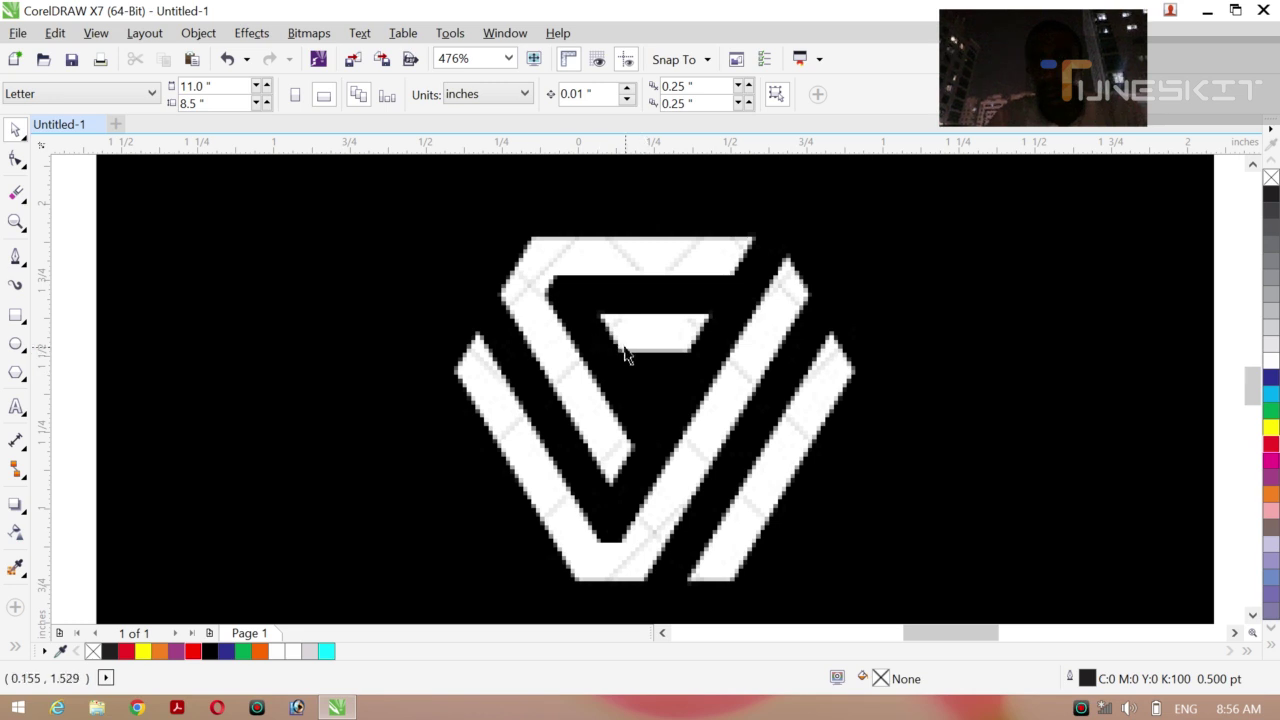
# - Shift the logo image slightly with the Pick tool to about X 0.147 and Y 1.266 inches
pyautogui.click(663, 337)
pyautogui.moveTo(645, 337); pyautogui.dragTo(627, 334)
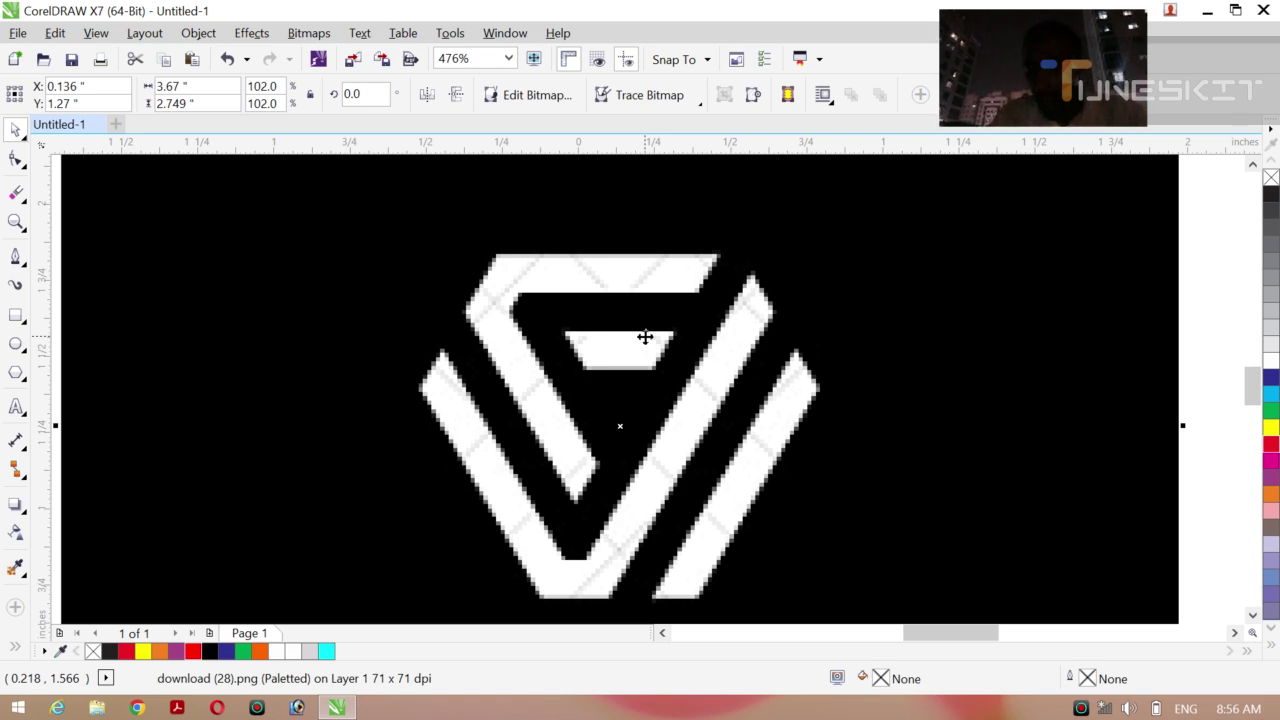
pyautogui.scroll(-1, 645, 337)
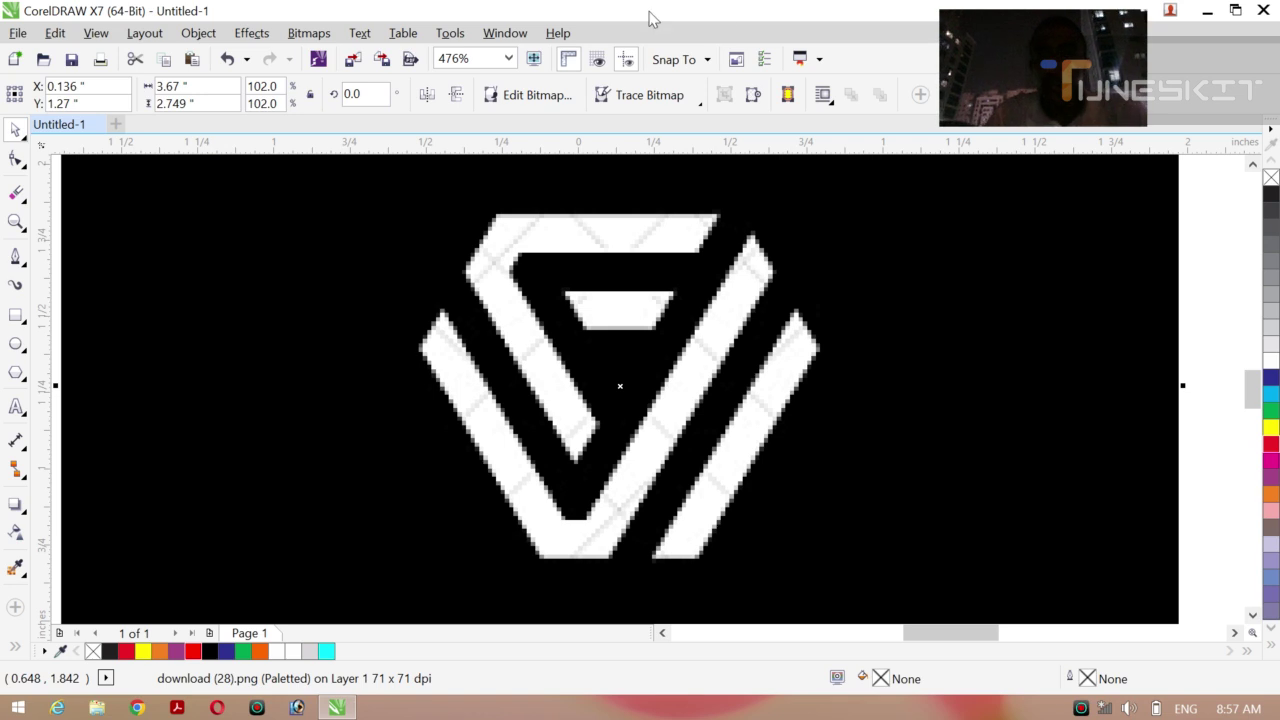
pyautogui.click(28, 145)
pyautogui.click(71, 128)
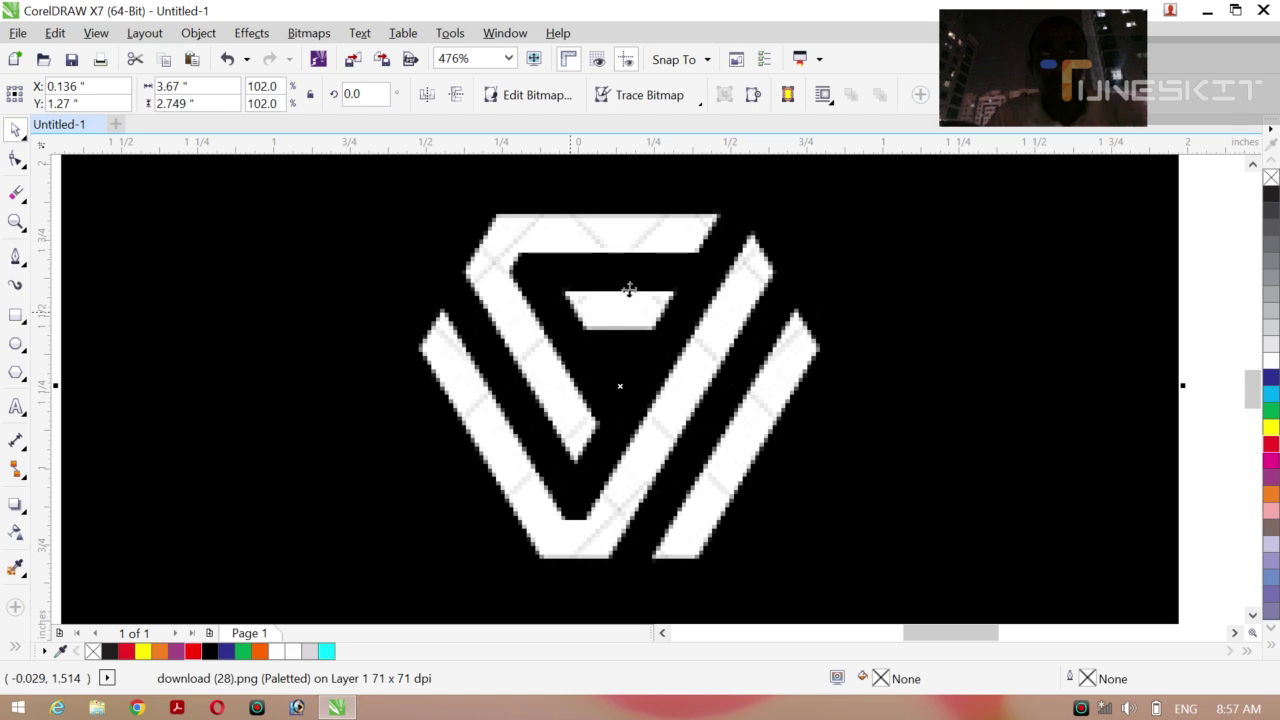
pyautogui.moveTo(620, 311); pyautogui.dragTo(625, 313)
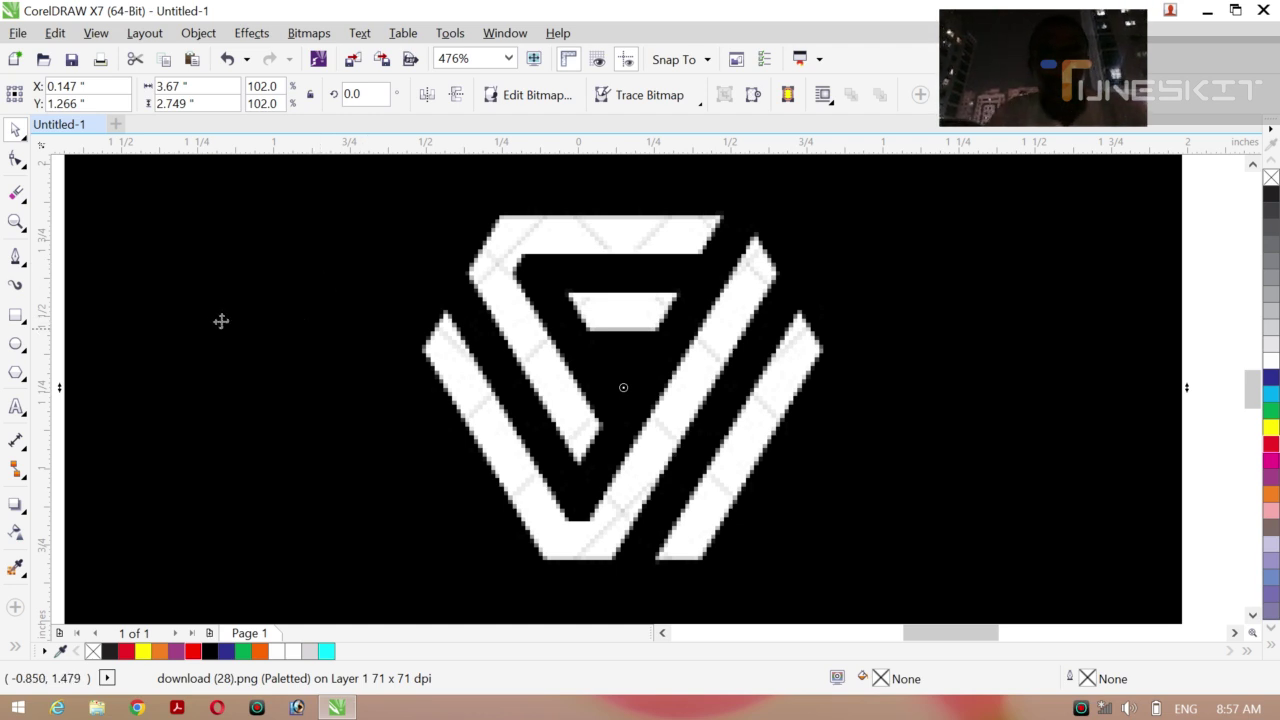
# - Trace the logo's large V-shaped stripe with the Pen tool as a closed outline about 1.169 × 1.051 inches
pyautogui.click(22, 264)
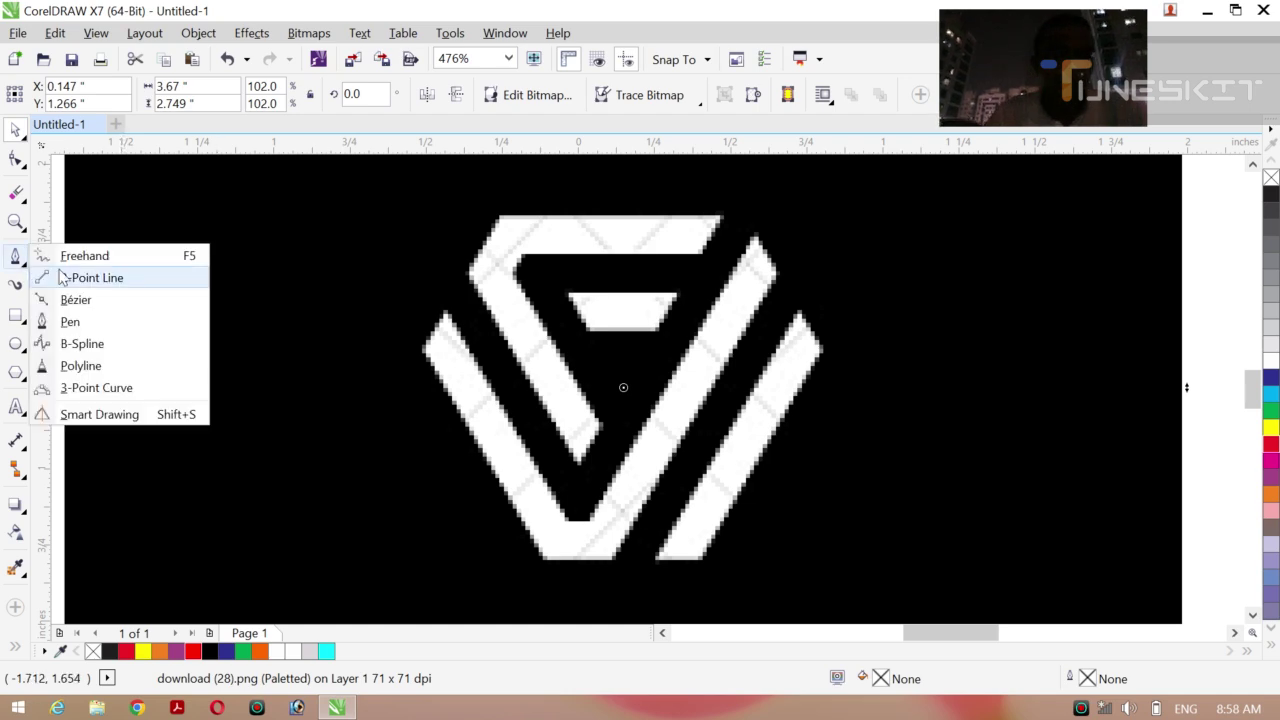
pyautogui.click(88, 321)
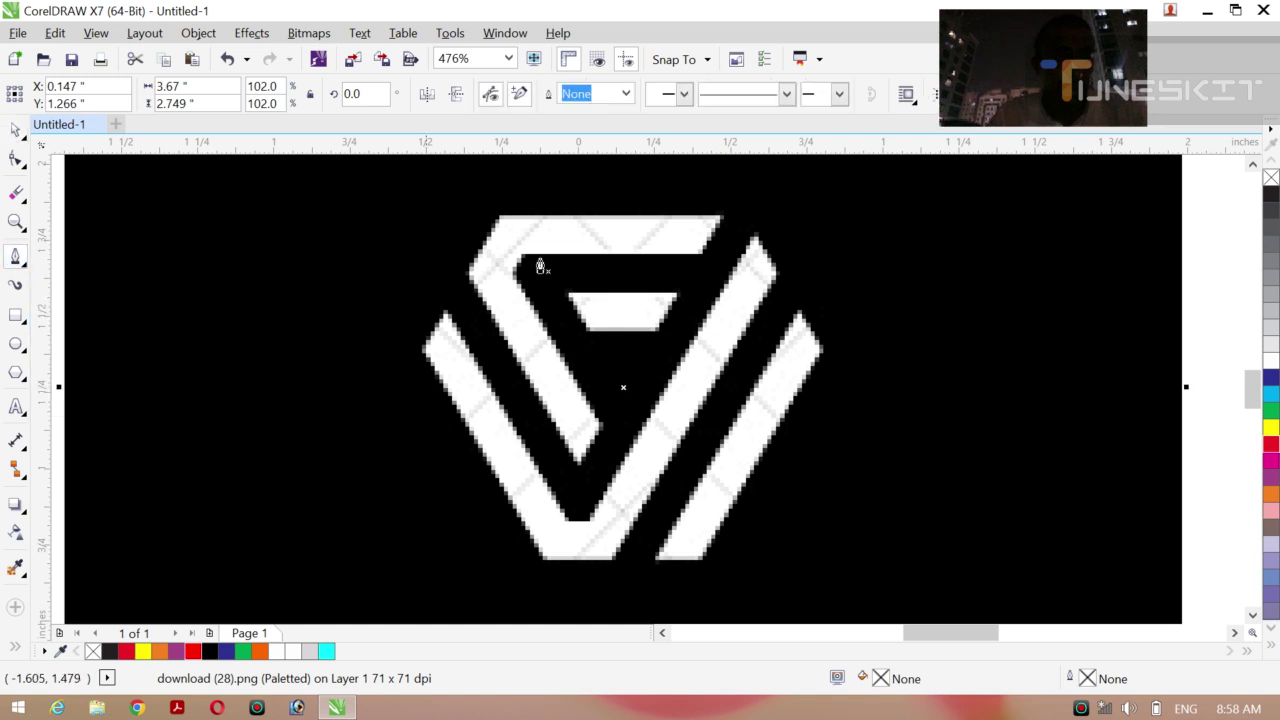
pyautogui.click(755, 243)
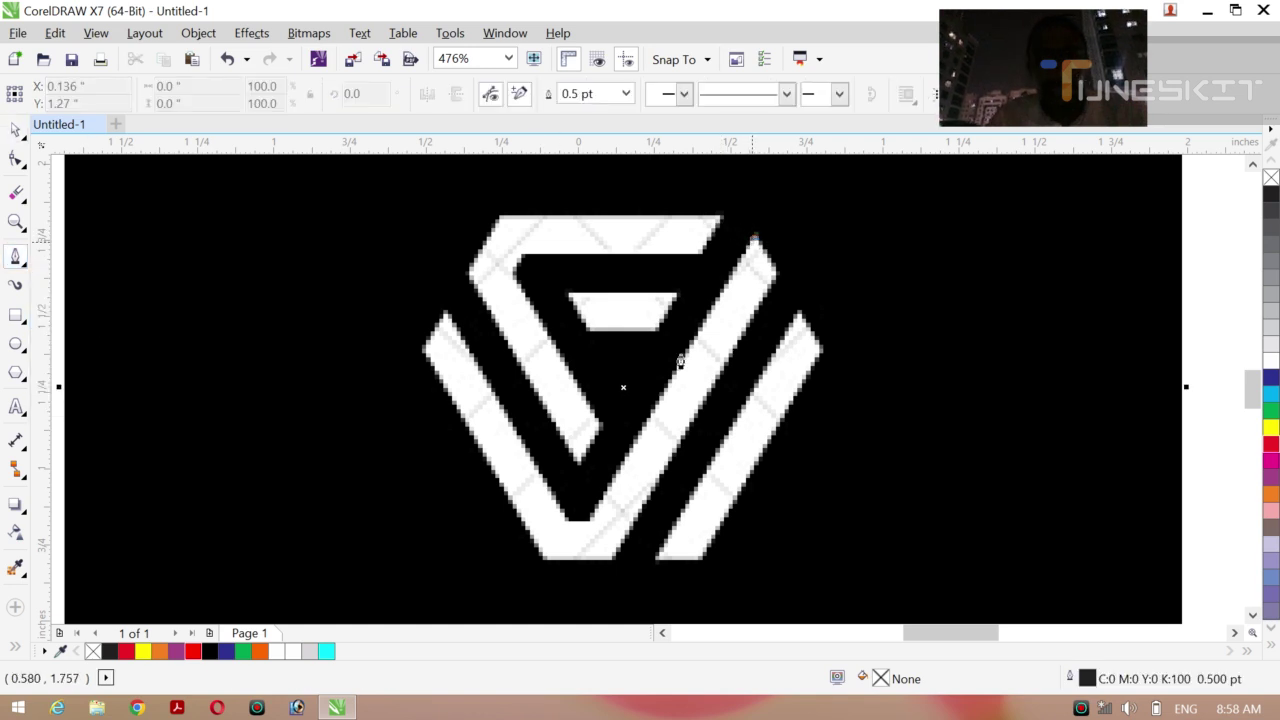
pyautogui.doubleClick(587, 536)
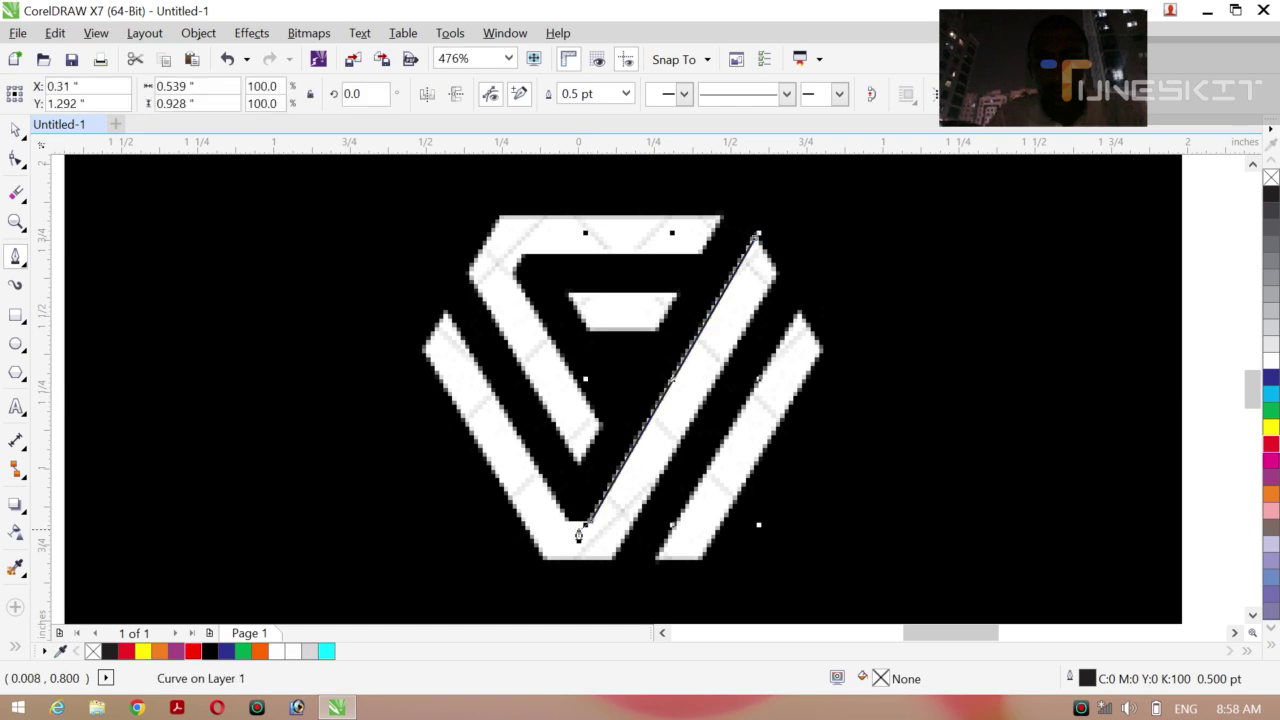
pyautogui.click(566, 527)
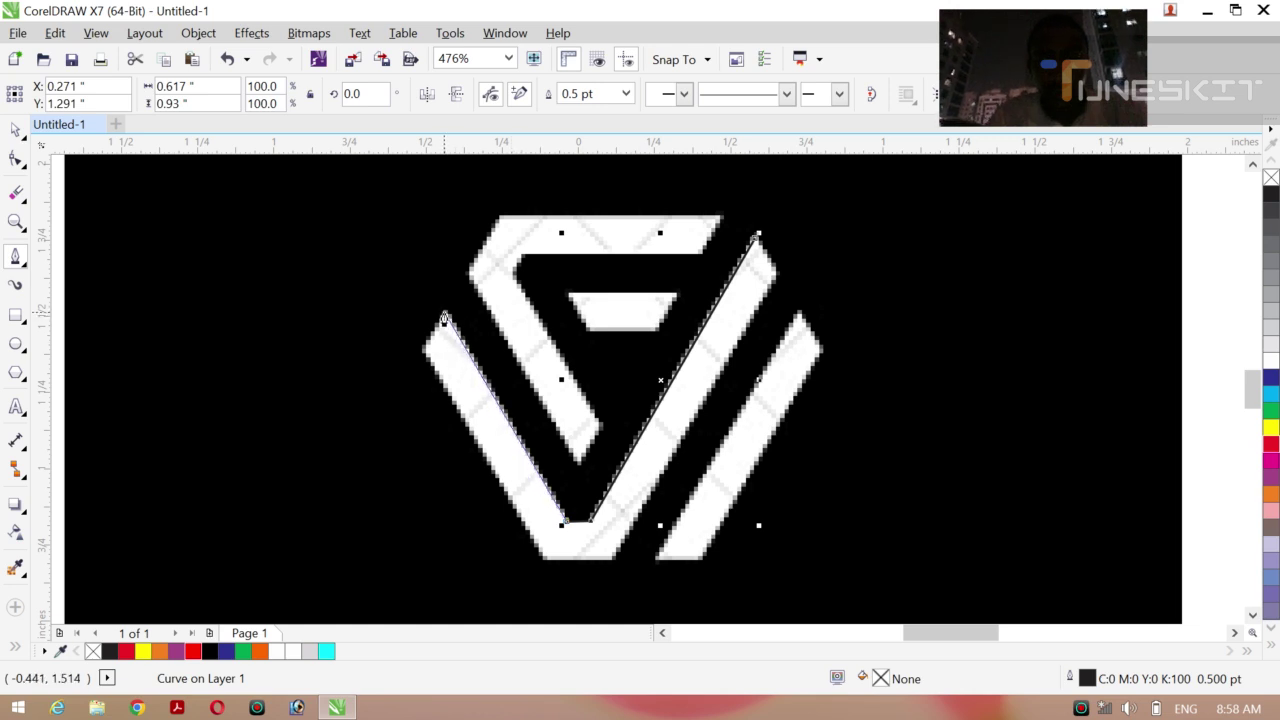
pyautogui.click(444, 318)
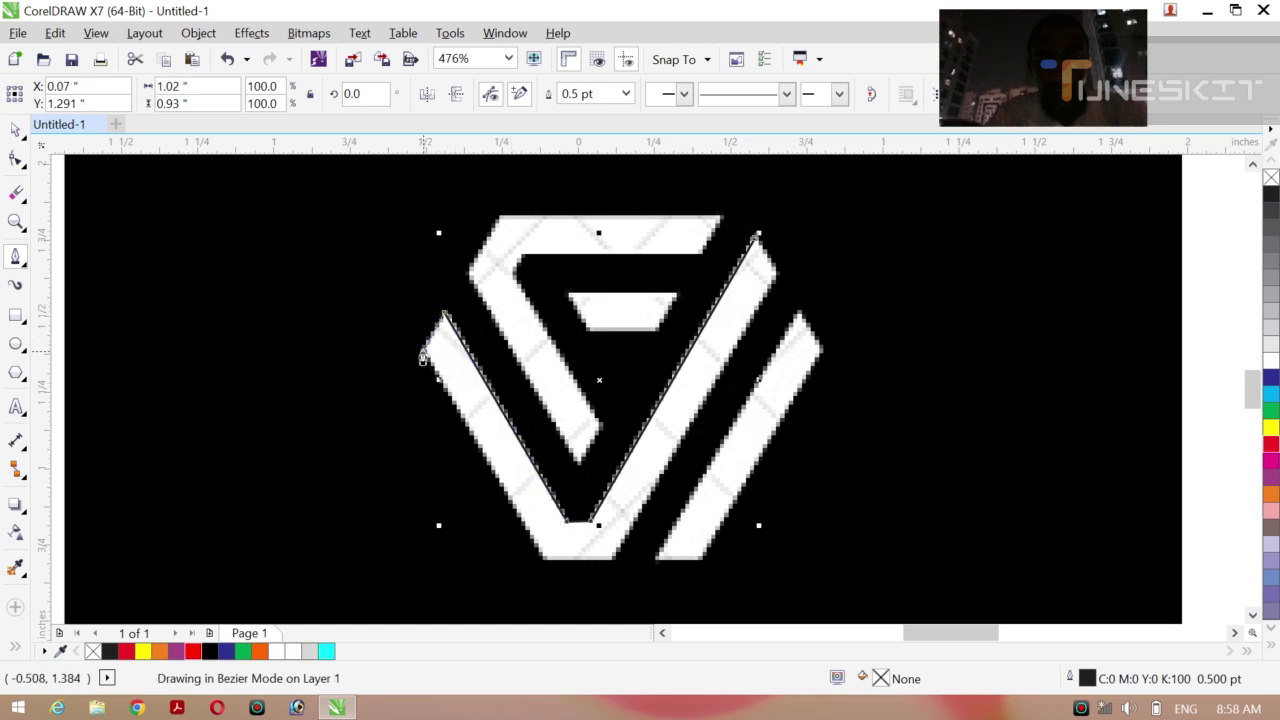
pyautogui.click(423, 351)
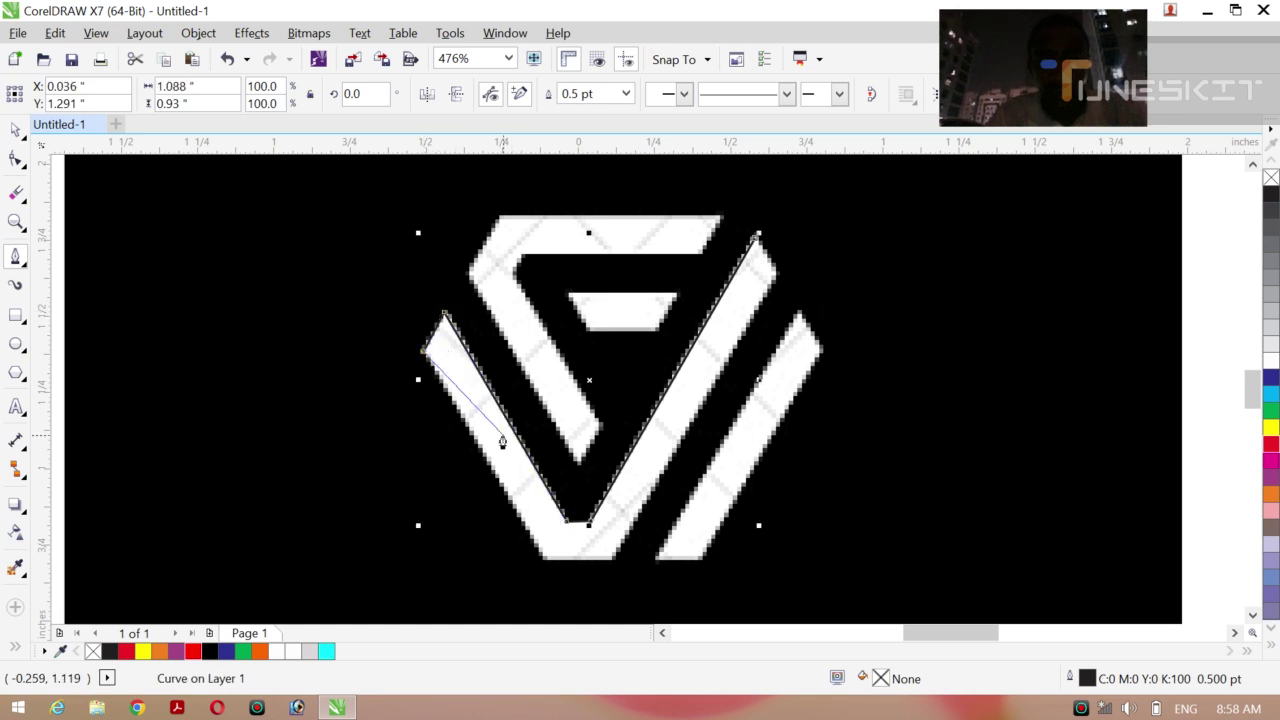
pyautogui.click(543, 560)
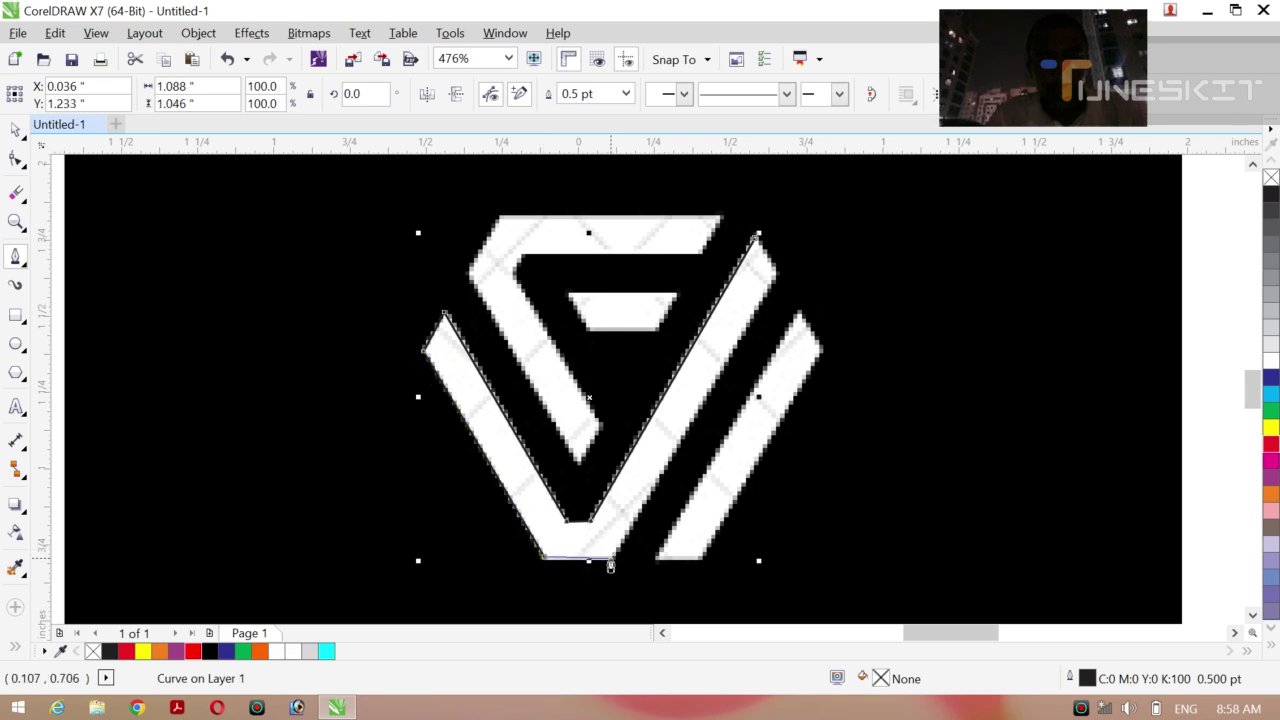
pyautogui.click(611, 558)
pyautogui.click(758, 238)
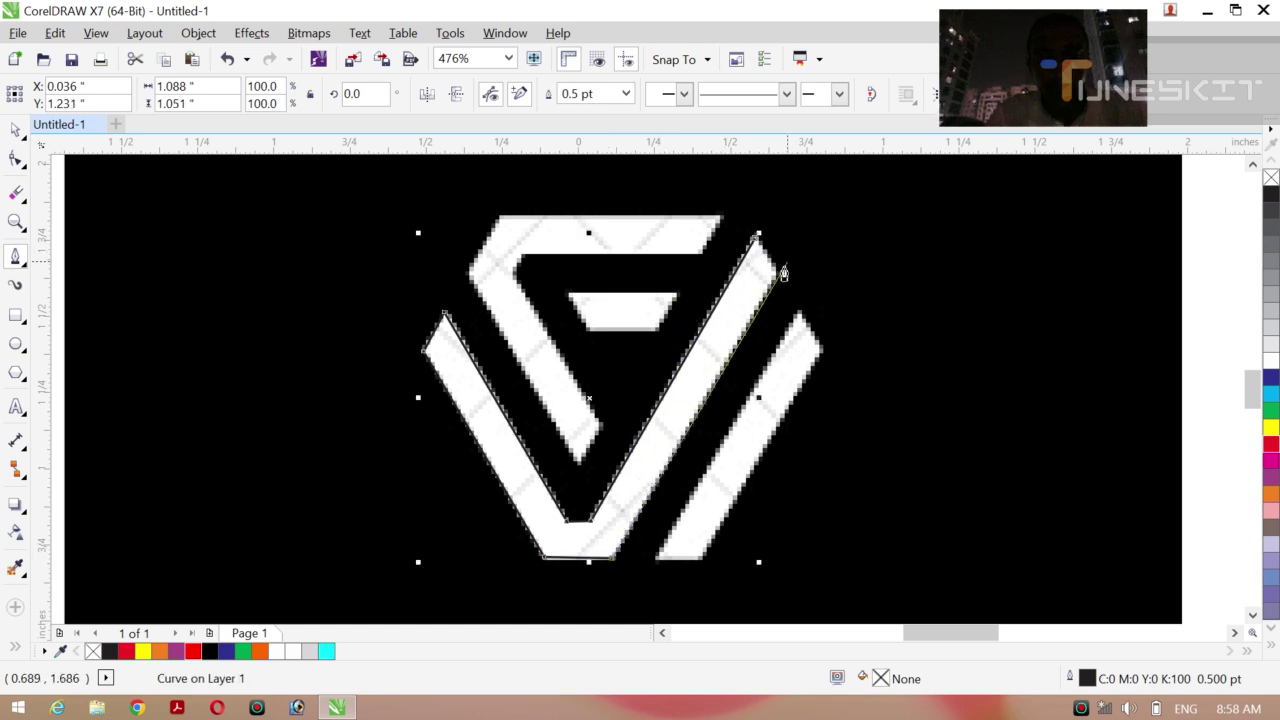
pyautogui.click(778, 270)
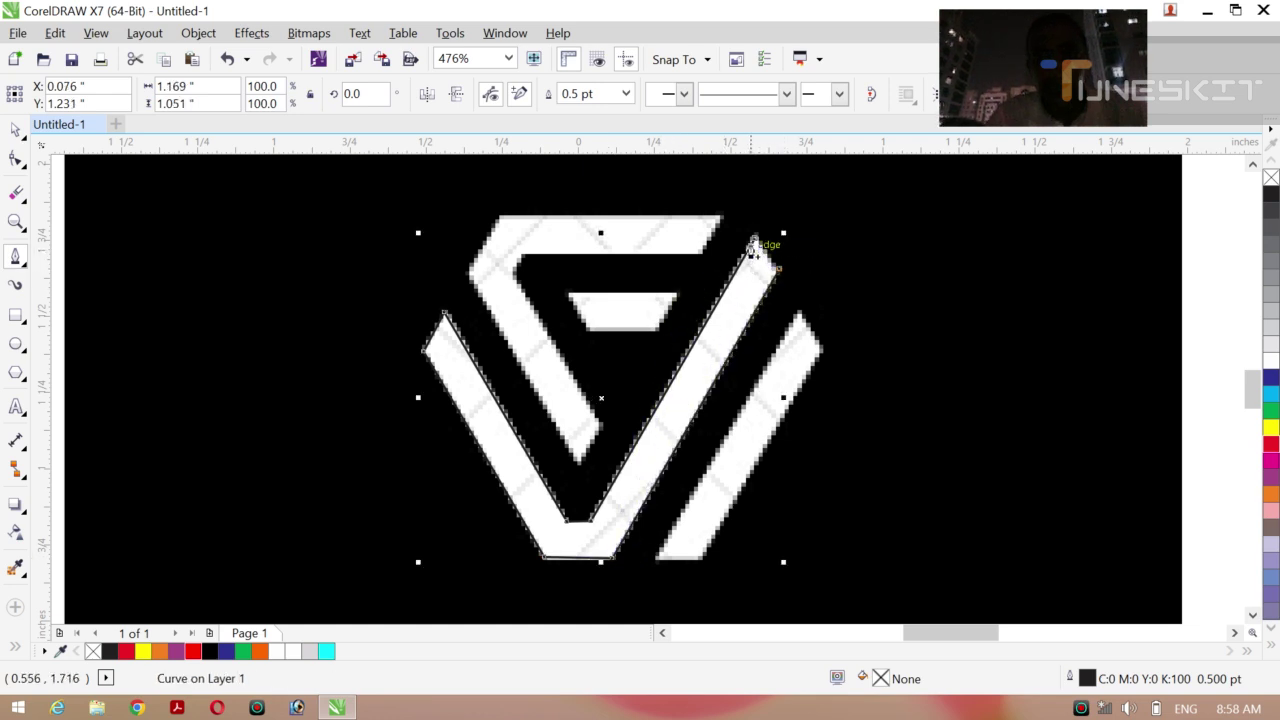
pyautogui.click(758, 240)
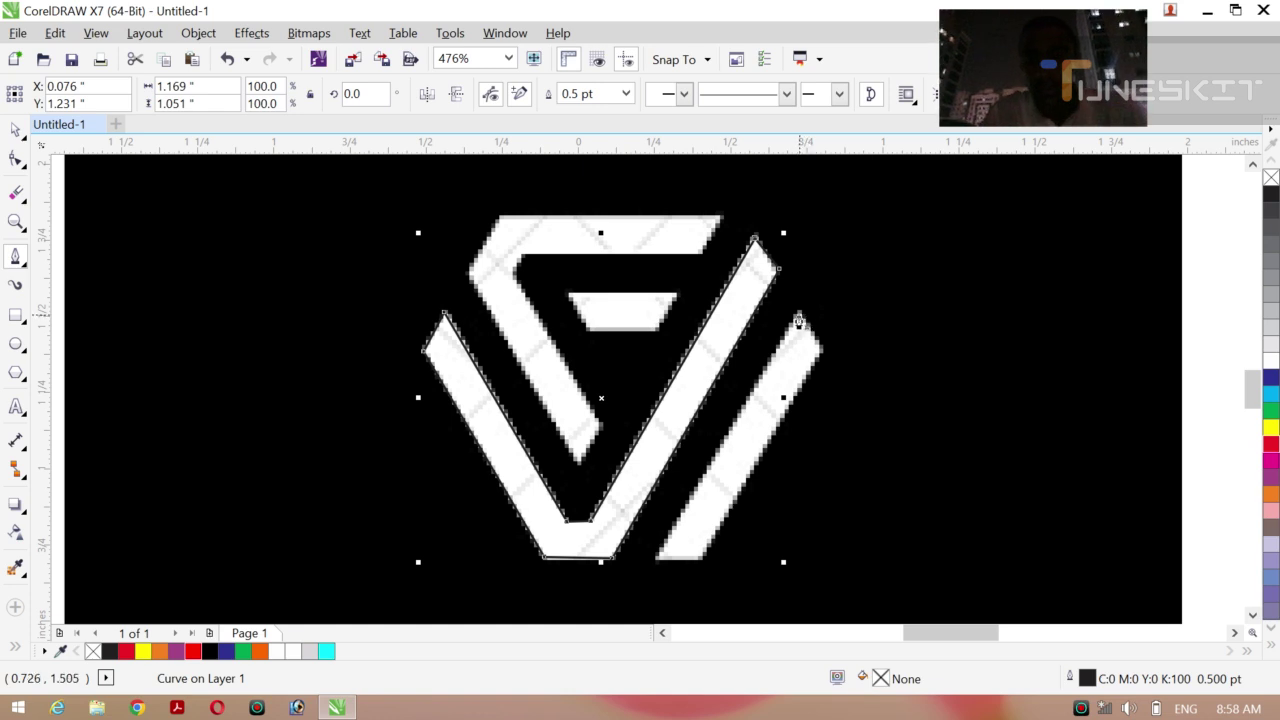
# - Trace the separate diagonal stripe beside the V shape with the Pen tool as a closed outline about 0.539 × 0.806 inches
pyautogui.click(798, 318)
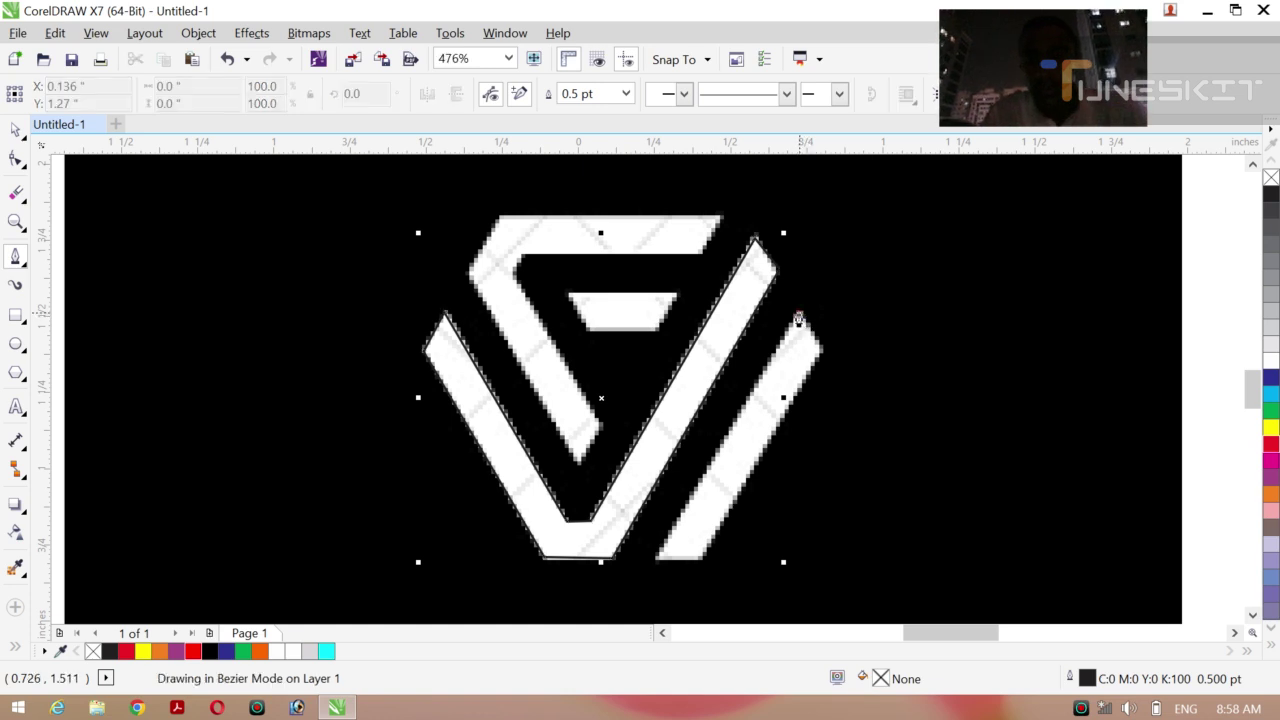
pyautogui.doubleClick(657, 558)
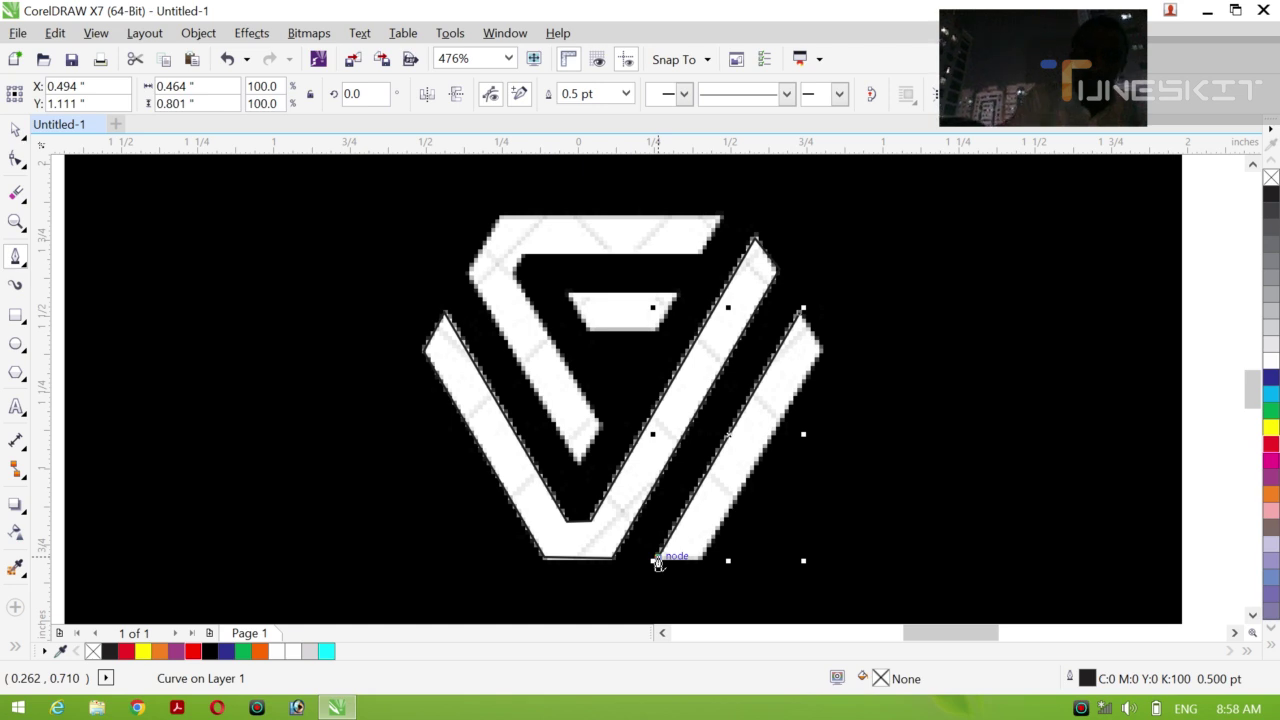
pyautogui.click(653, 560)
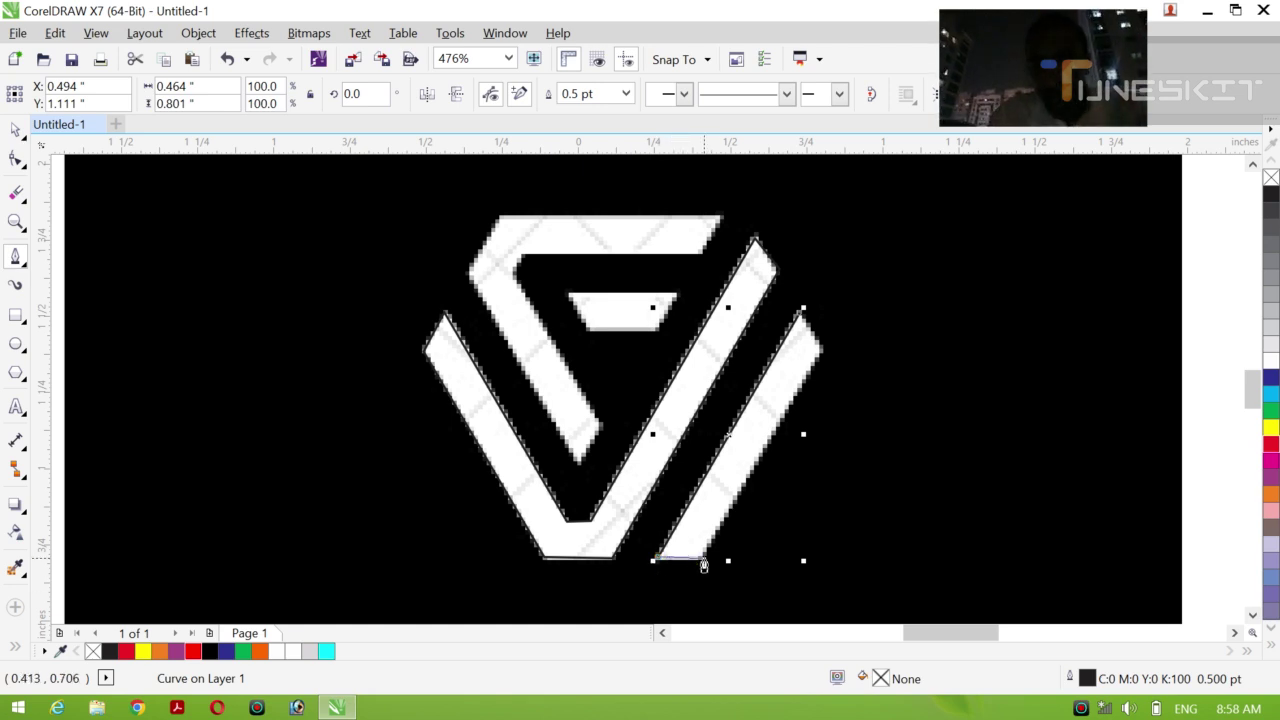
pyautogui.click(704, 562)
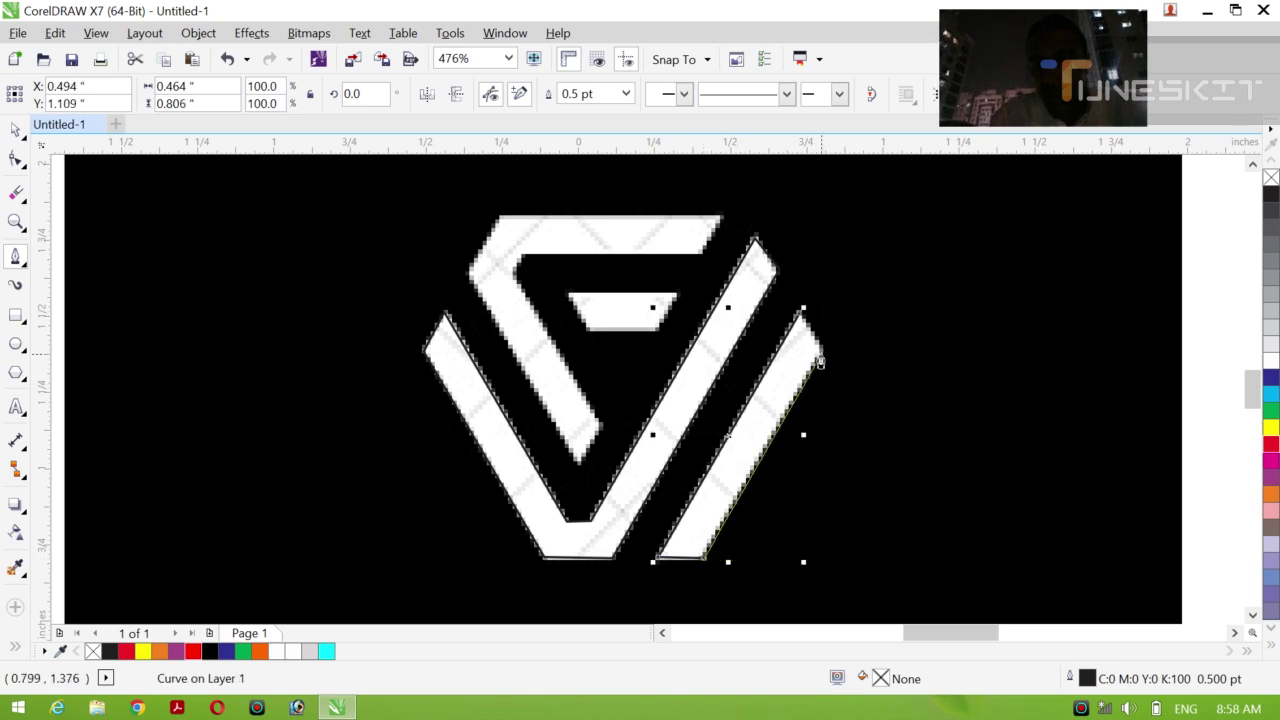
pyautogui.click(820, 360)
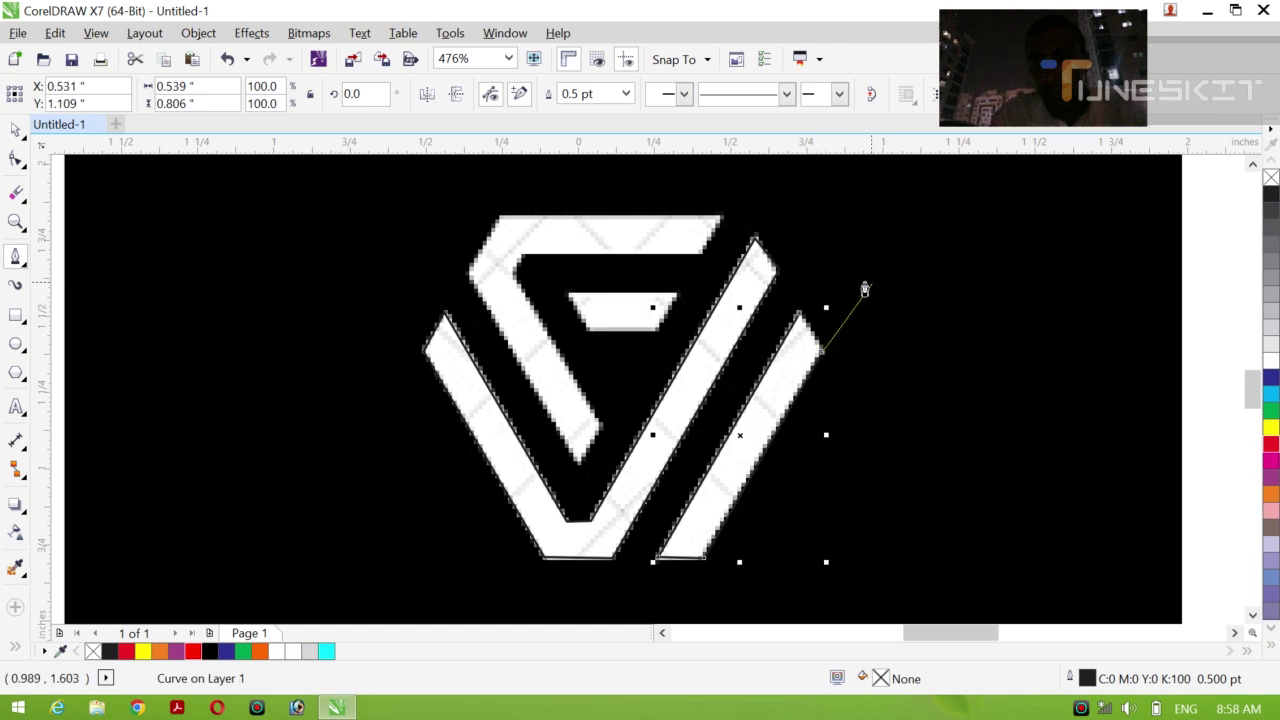
pyautogui.click(803, 312)
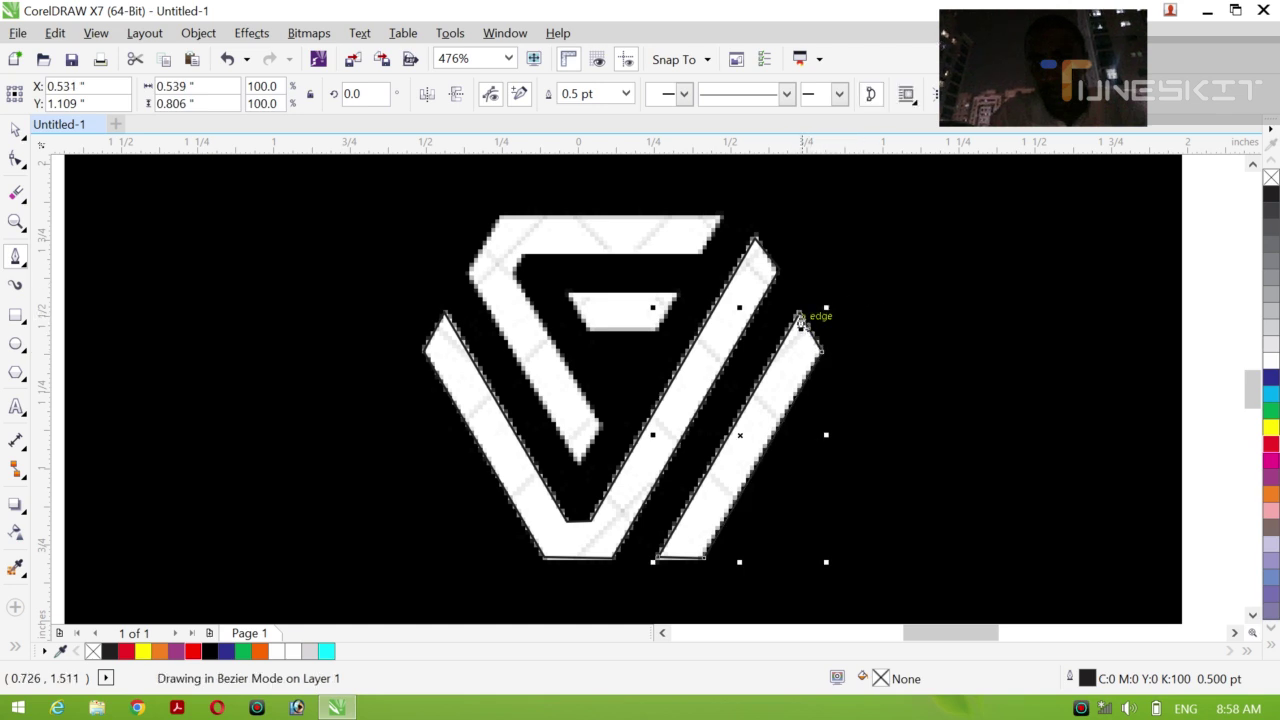
pyautogui.click(695, 405)
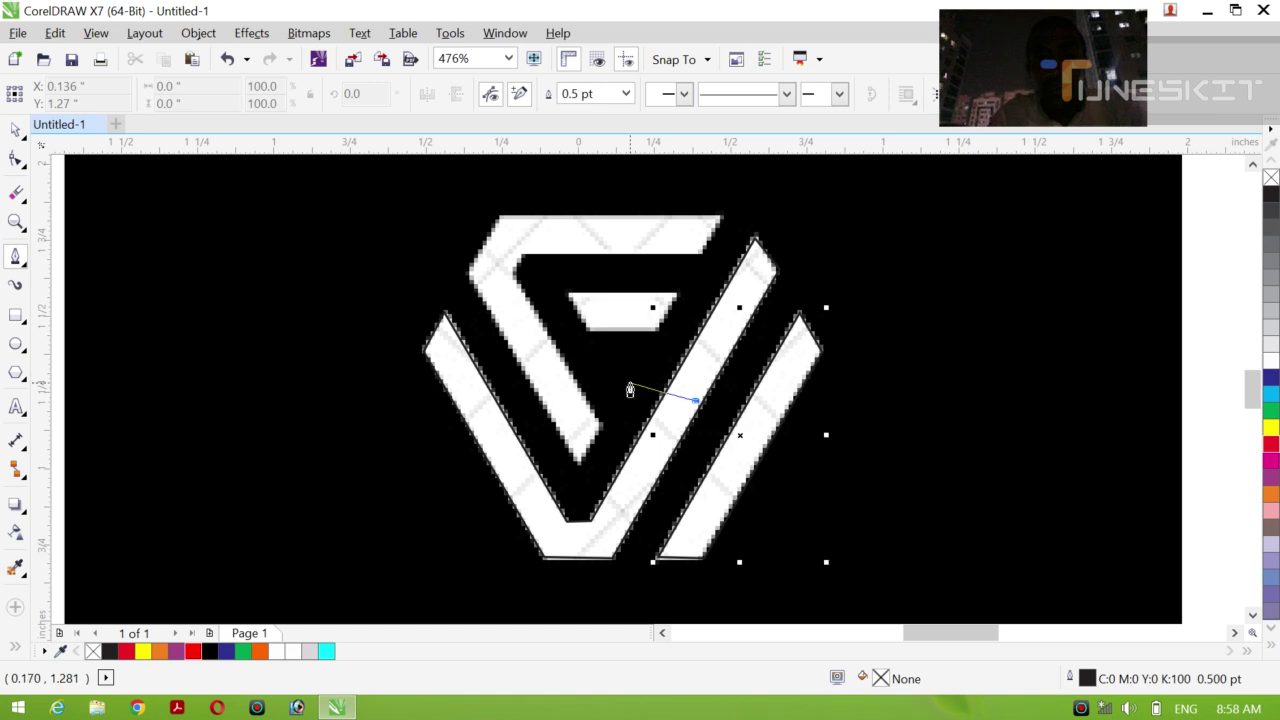
pyautogui.press('Escape')
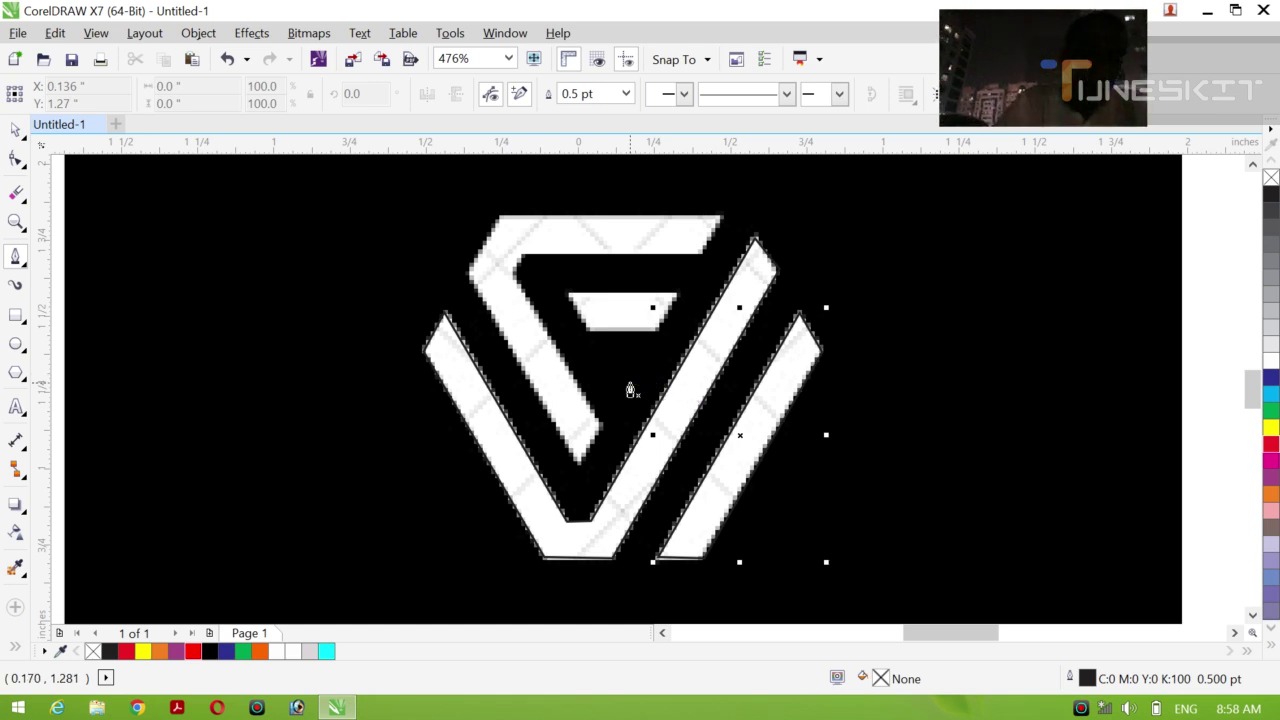
# - Trace the logo's angled upper stripe with the Pen tool as a closed outline about 0.817 × 0.817 inches
pyautogui.click(717, 221)
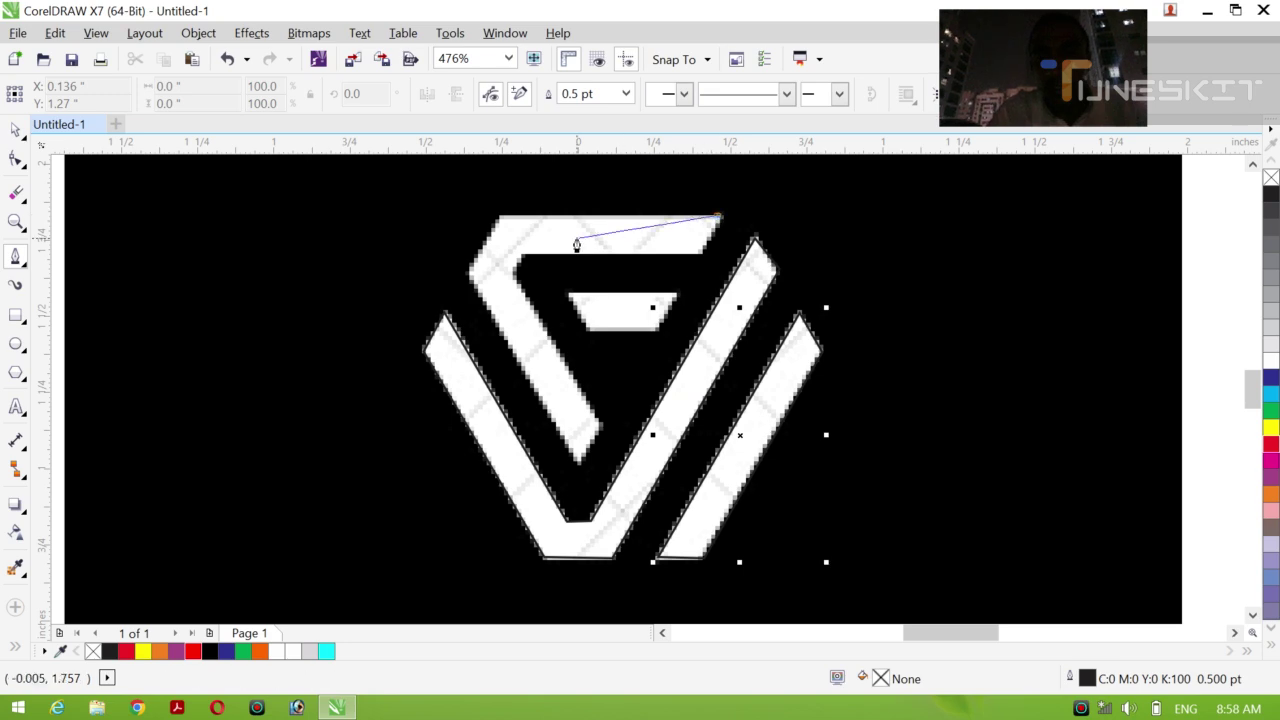
pyautogui.doubleClick(497, 217)
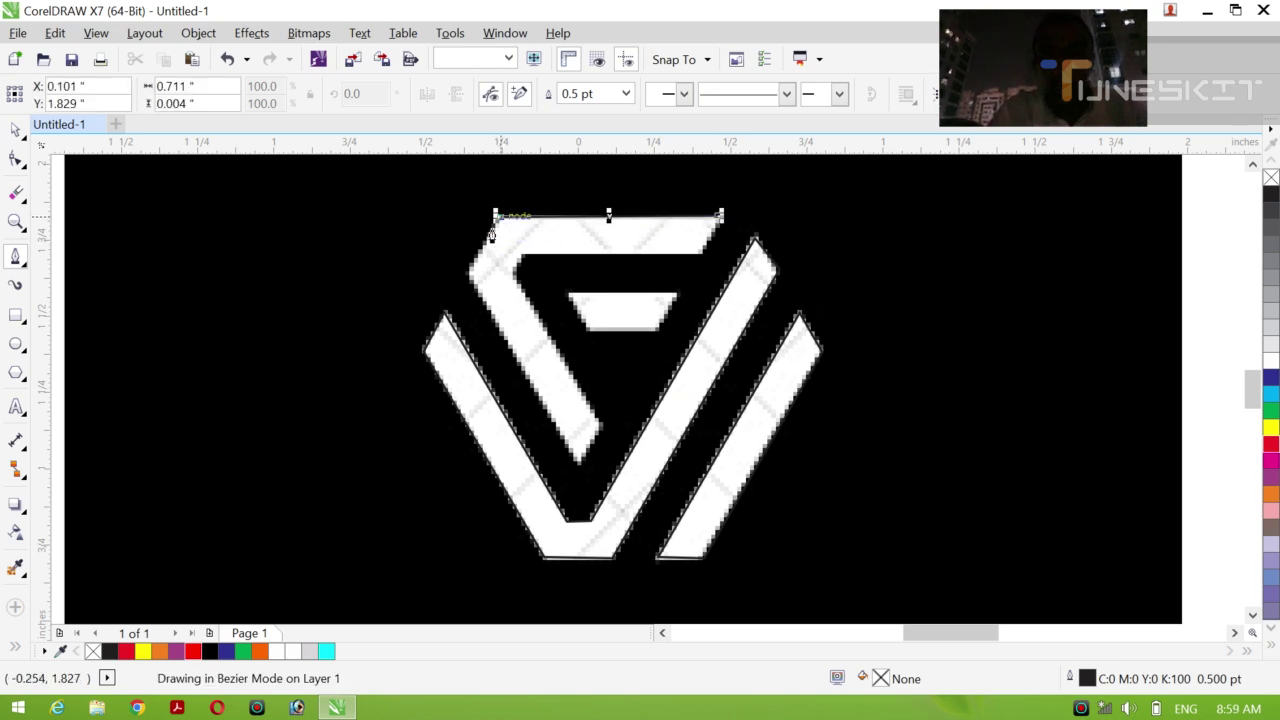
pyautogui.click(468, 277)
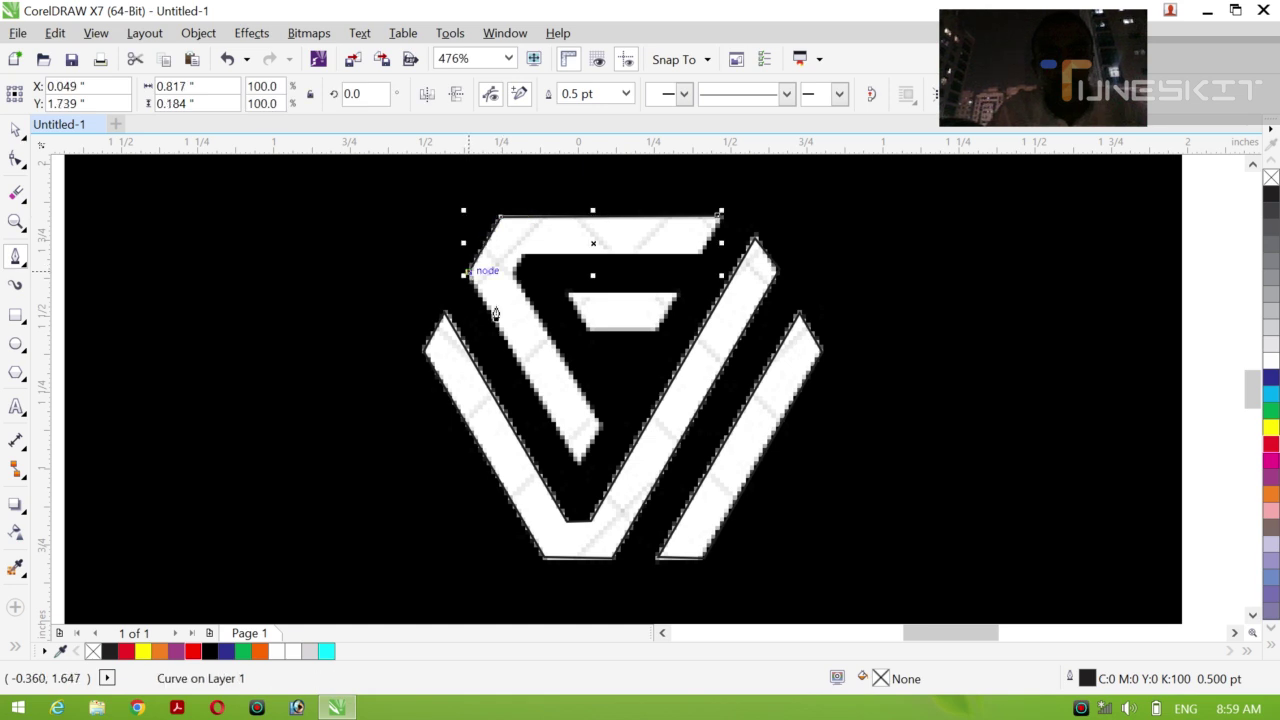
pyautogui.click(577, 465)
pyautogui.click(600, 424)
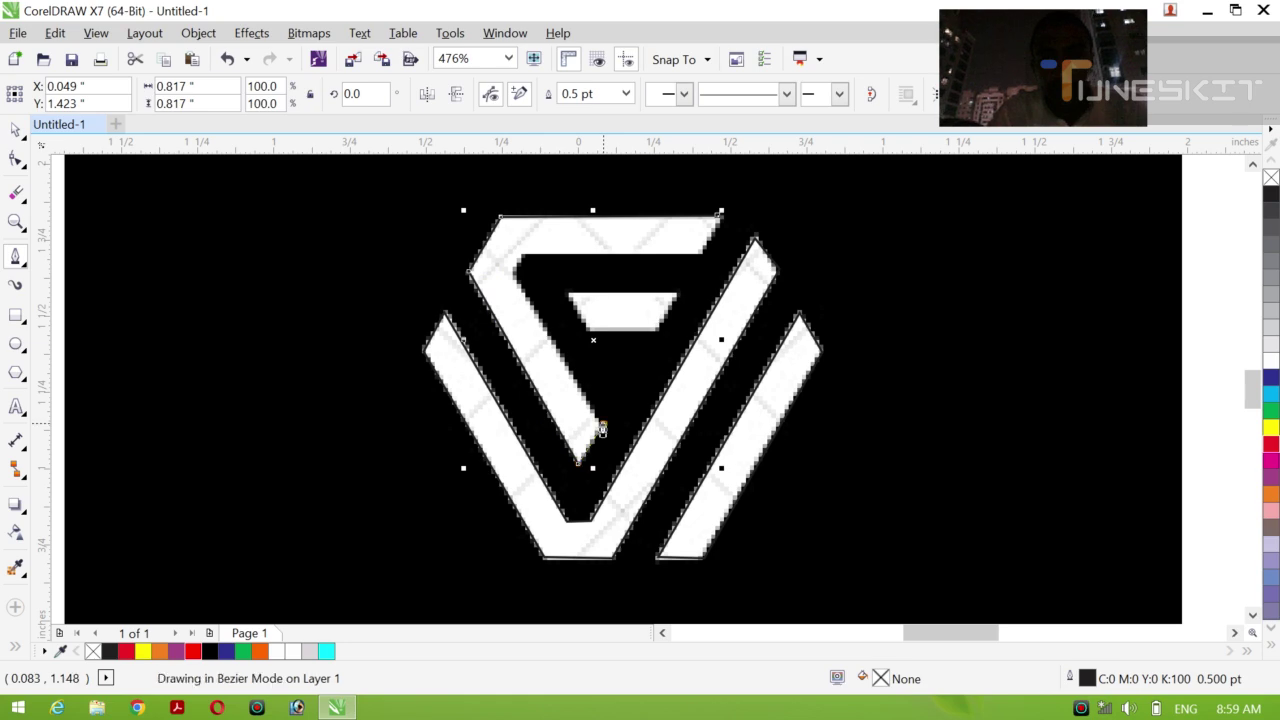
pyautogui.click(521, 260)
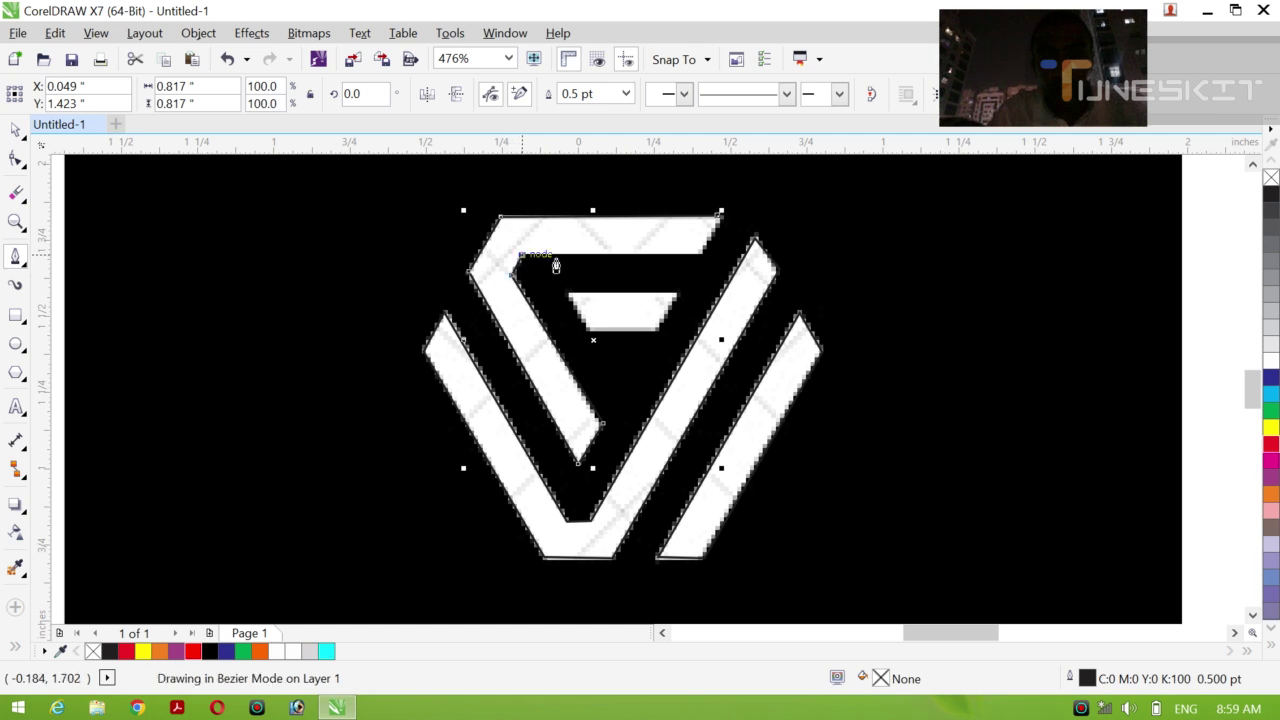
pyautogui.click(701, 256)
pyautogui.click(720, 216)
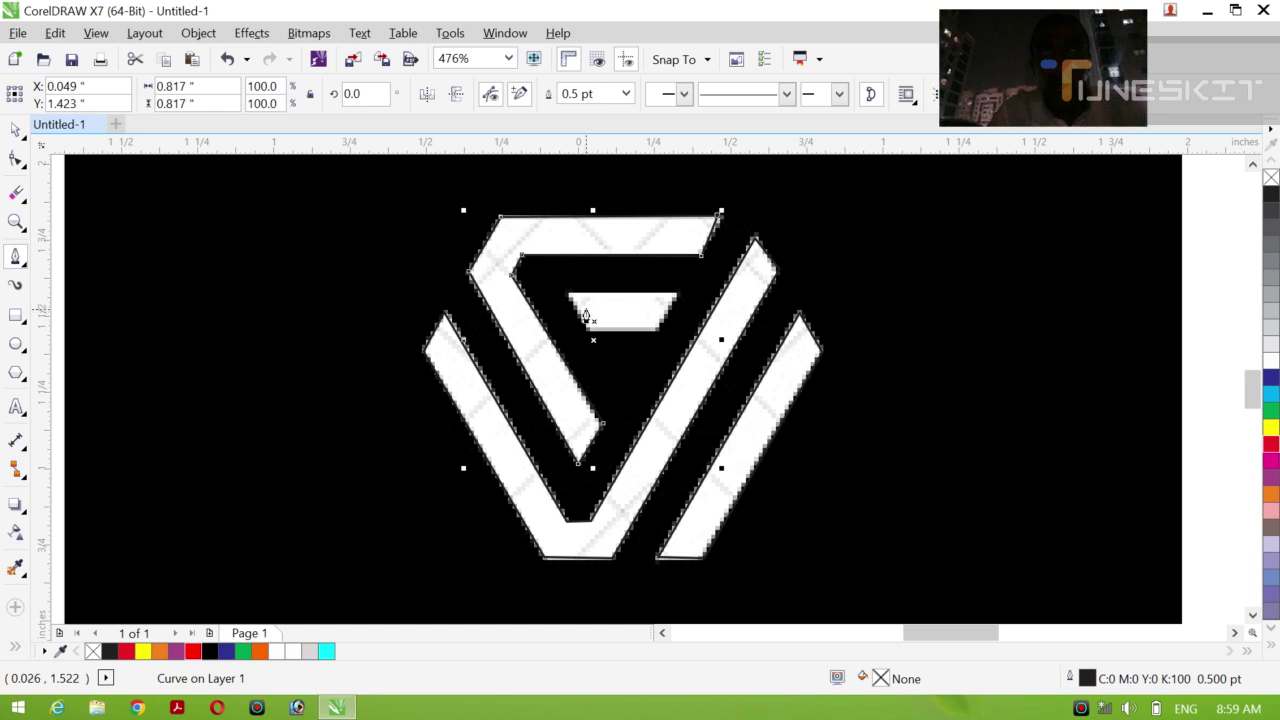
# - Trace the small trapezoid inside the logo with the Pen tool as a closed outline about 0.346 × 0.116 inches
pyautogui.click(566, 295)
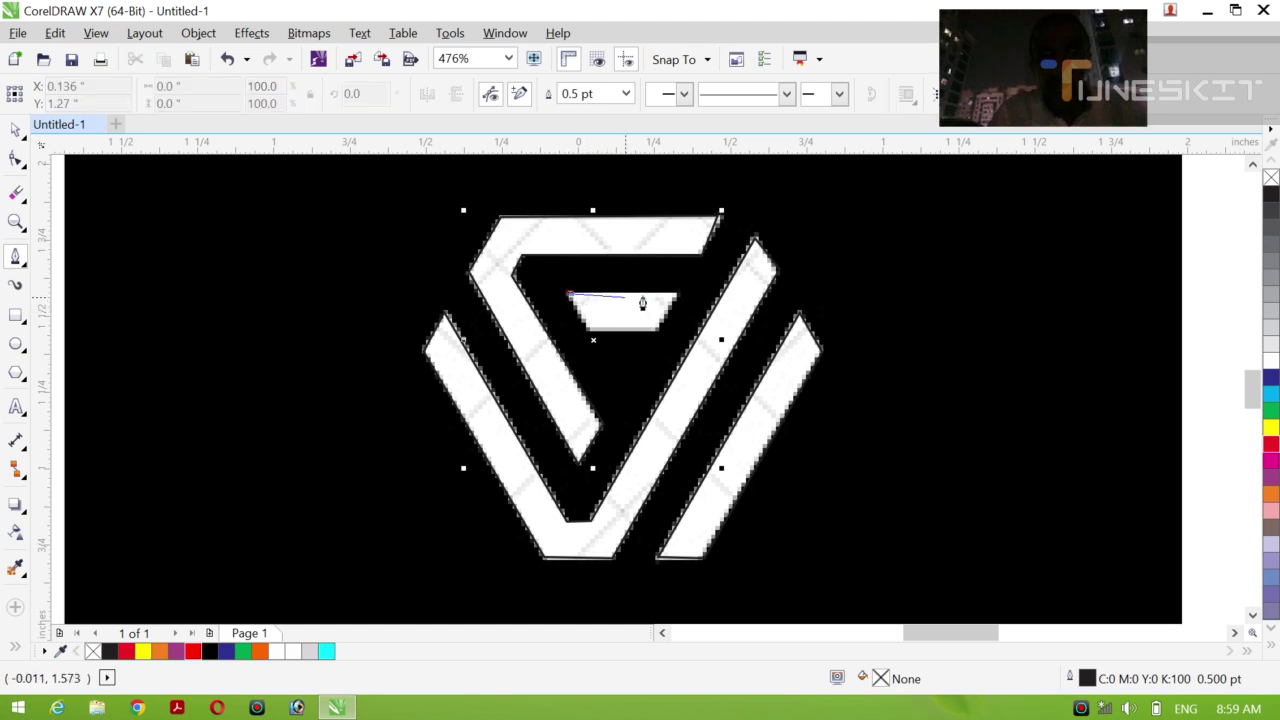
pyautogui.click(679, 295)
pyautogui.doubleClick(662, 329)
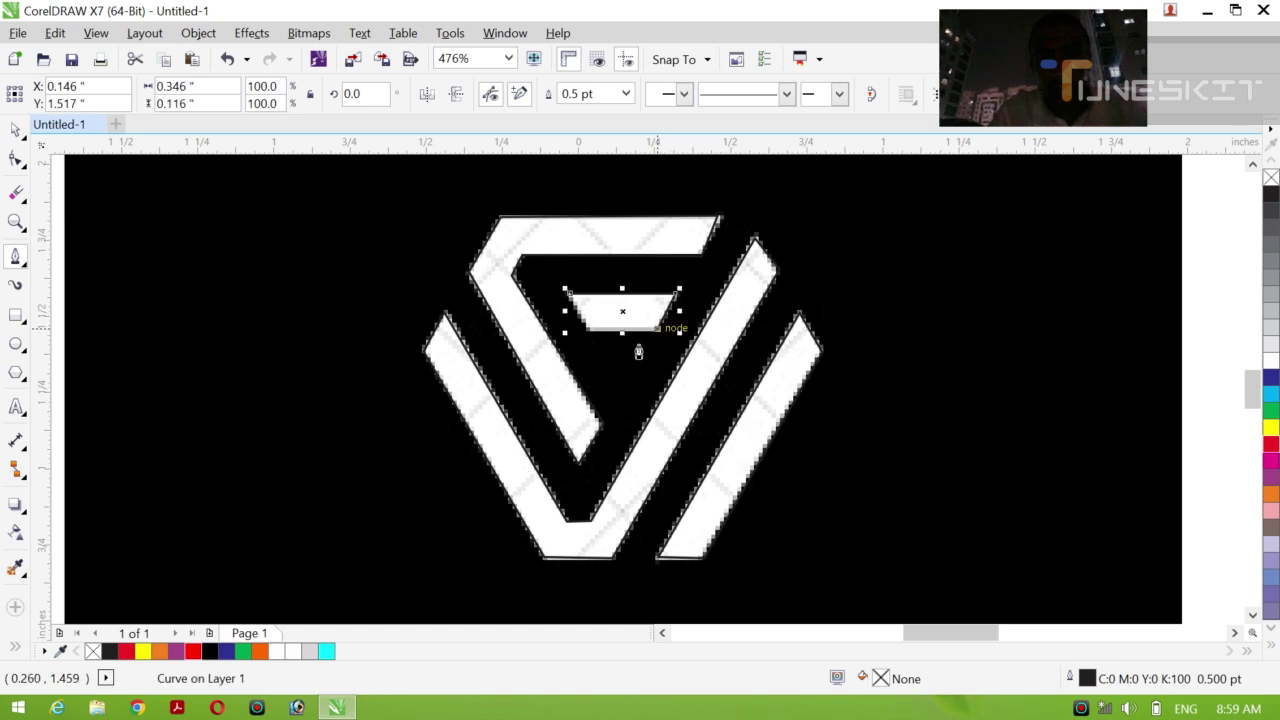
pyautogui.click(589, 331)
pyautogui.doubleClick(566, 299)
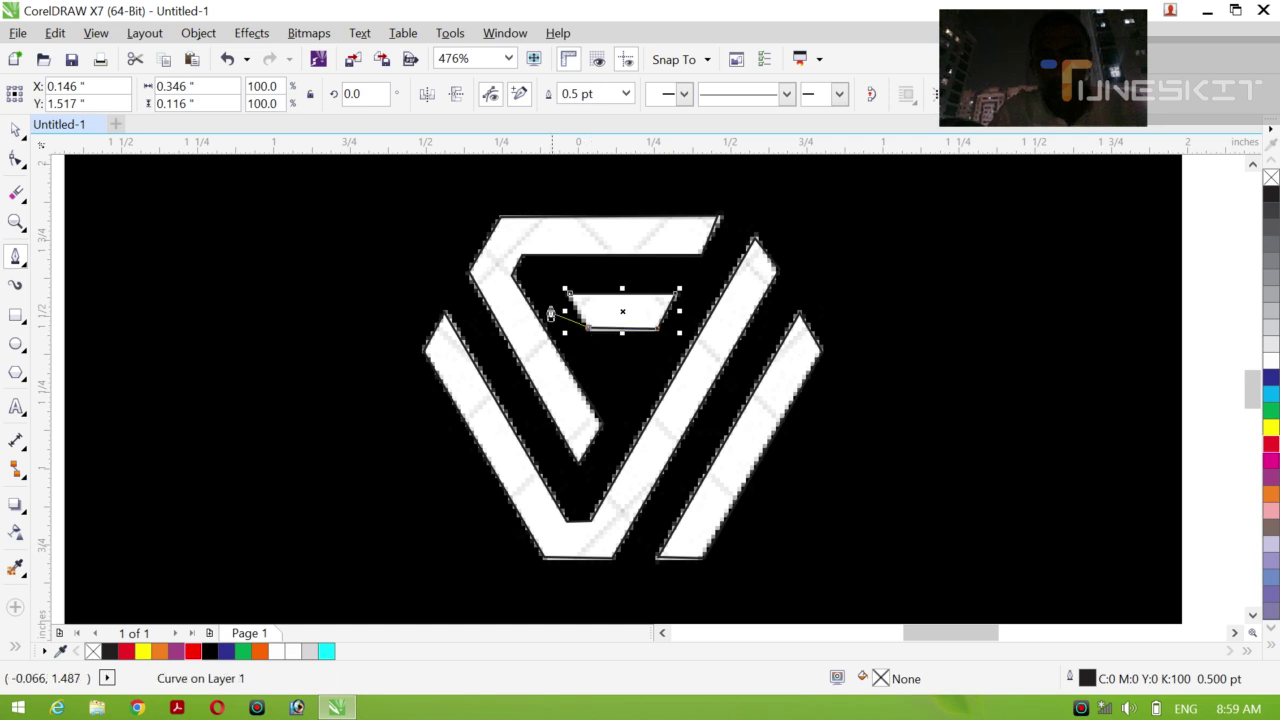
pyautogui.click(566, 300)
pyautogui.doubleClick(567, 304)
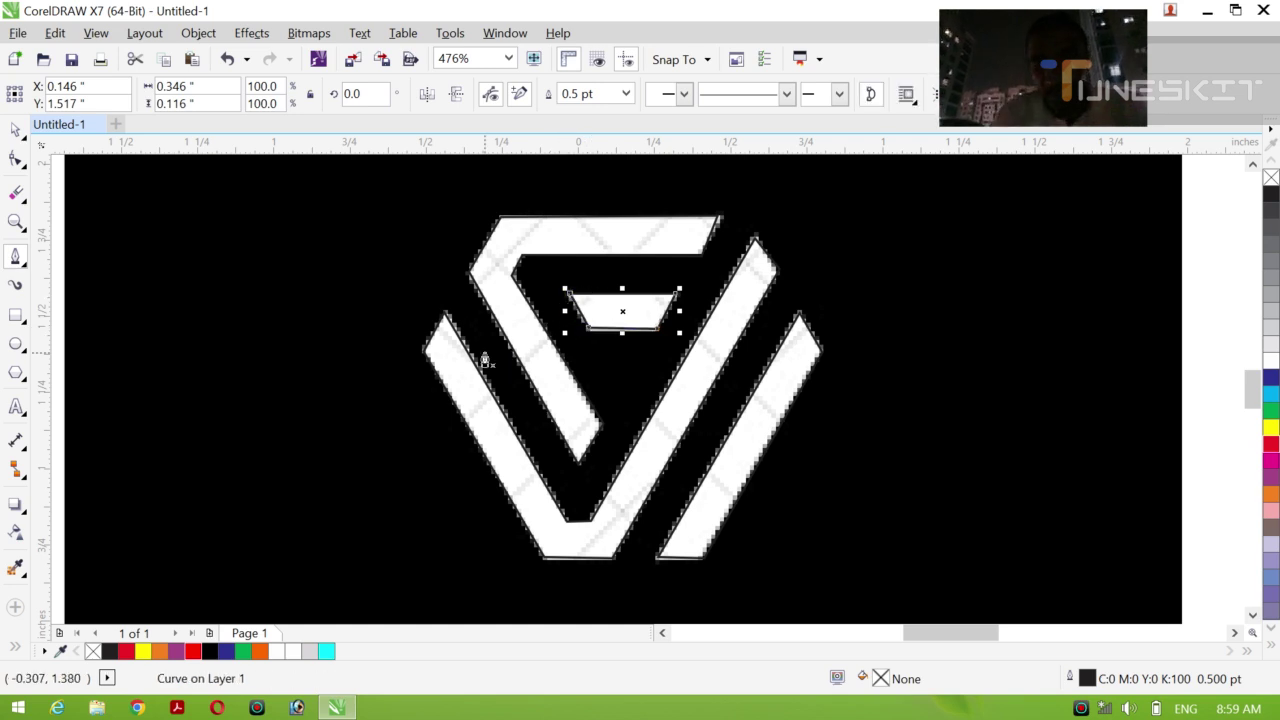
# - Select the imported logo image behind the traced outlines with the Pick tool and delete it
pyautogui.click(16, 130)
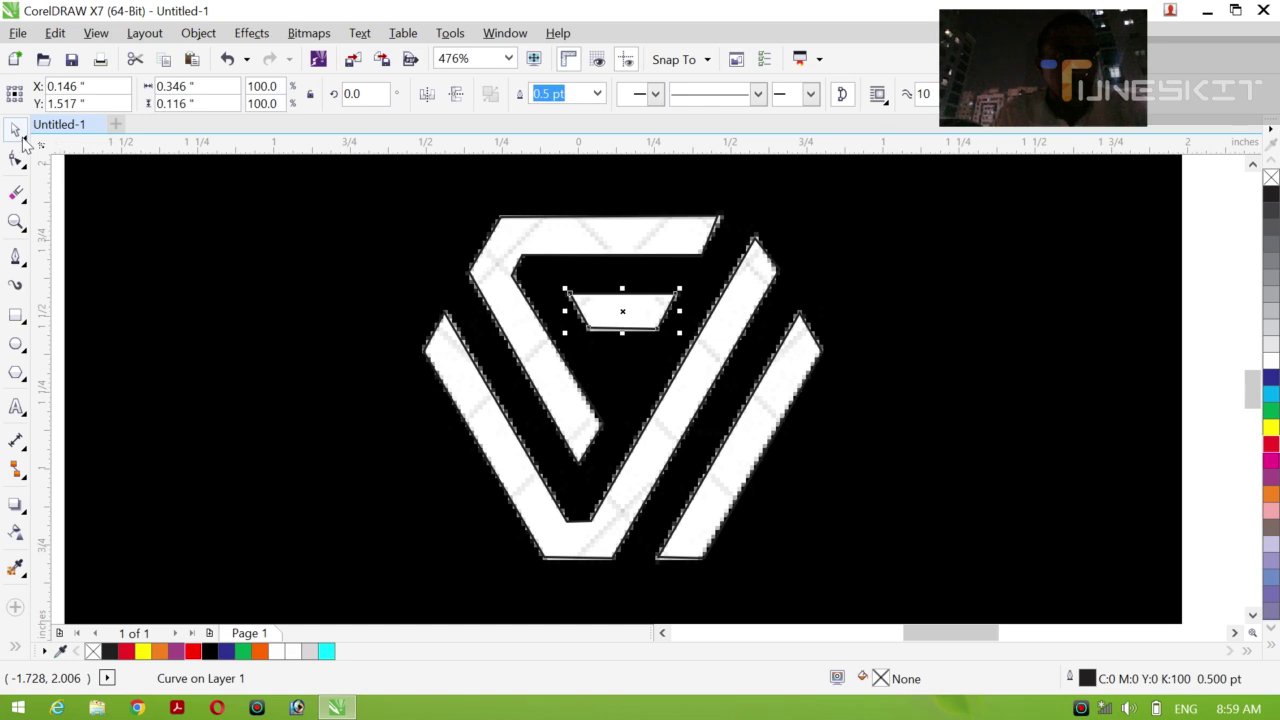
pyautogui.click(24, 136)
pyautogui.click(200, 225)
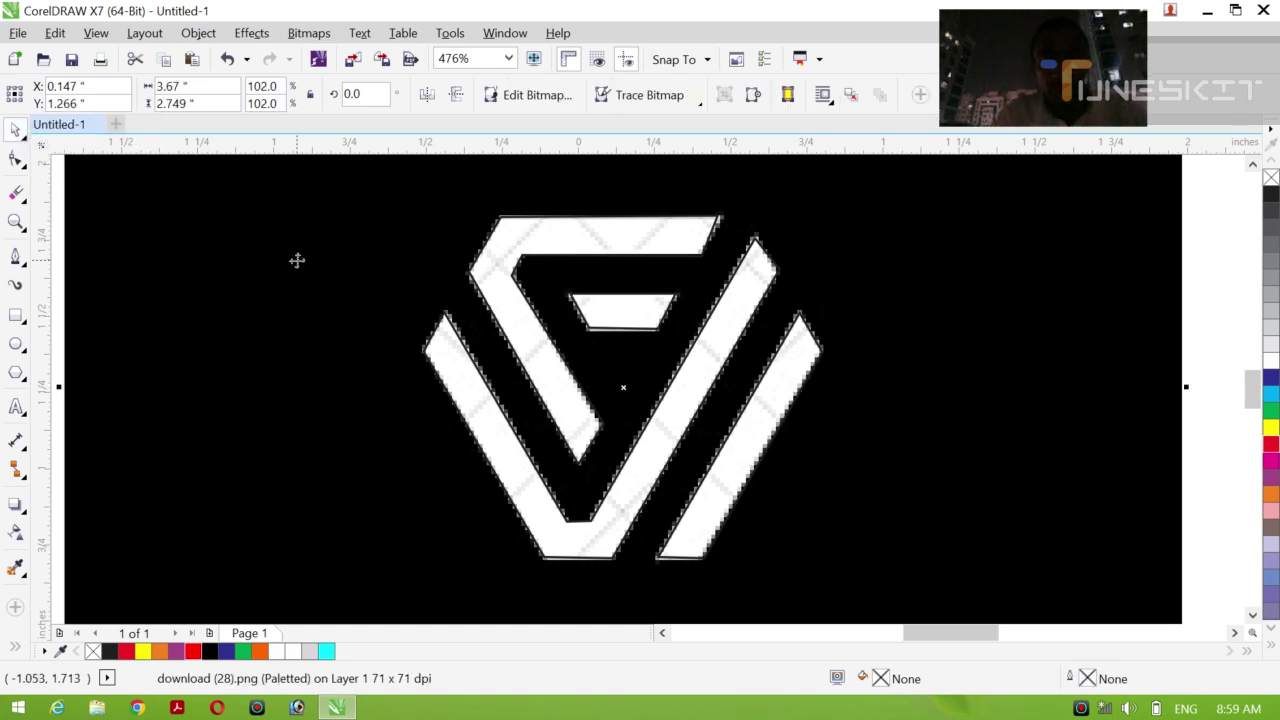
pyautogui.press('Delete')
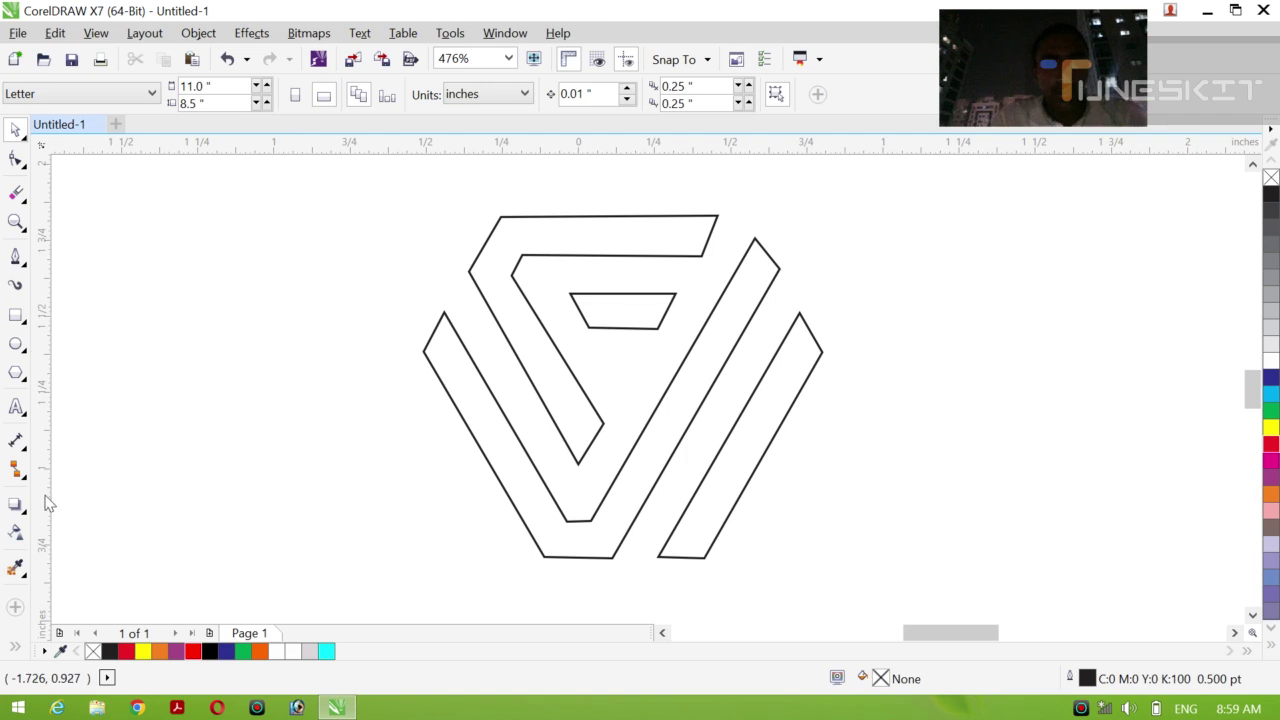
# - Fill the angled stripe, the trapezoid, the V shape and the diagonal stripe with red using the Smart Fill tool, outline None
pyautogui.click(14, 650)
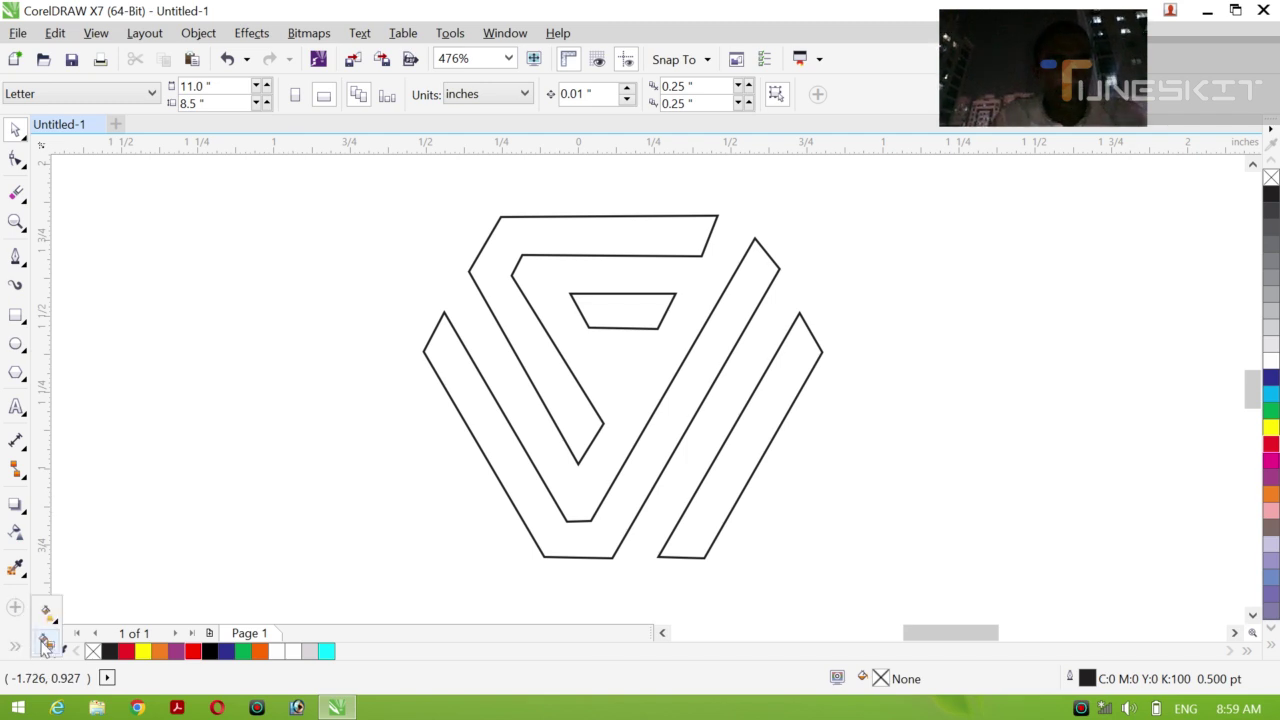
pyautogui.click(45, 643)
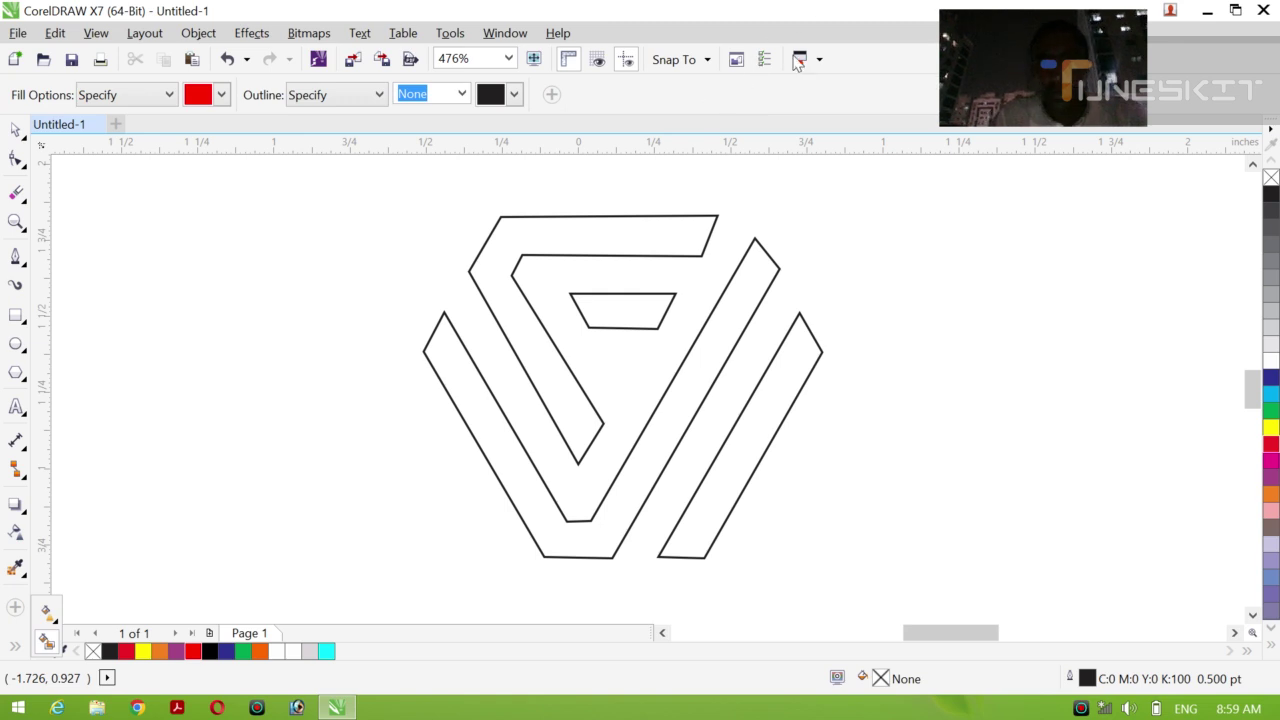
pyautogui.click(627, 248)
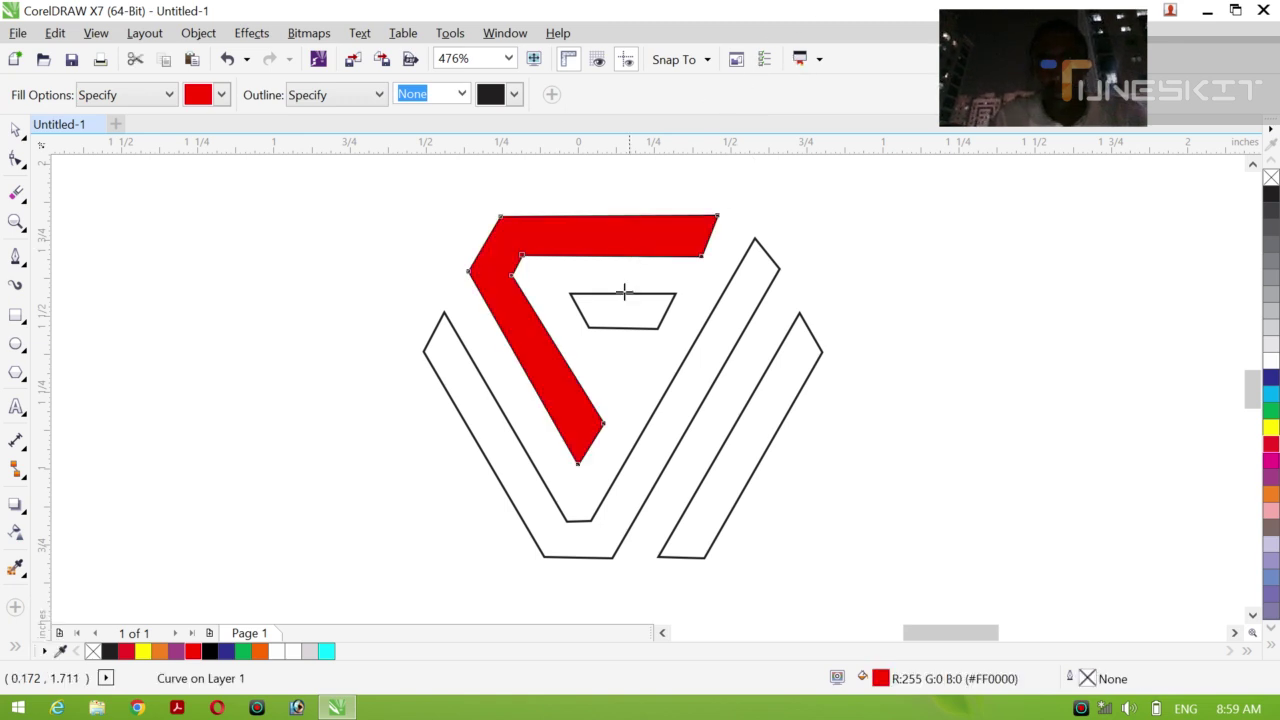
pyautogui.click(620, 304)
pyautogui.click(700, 346)
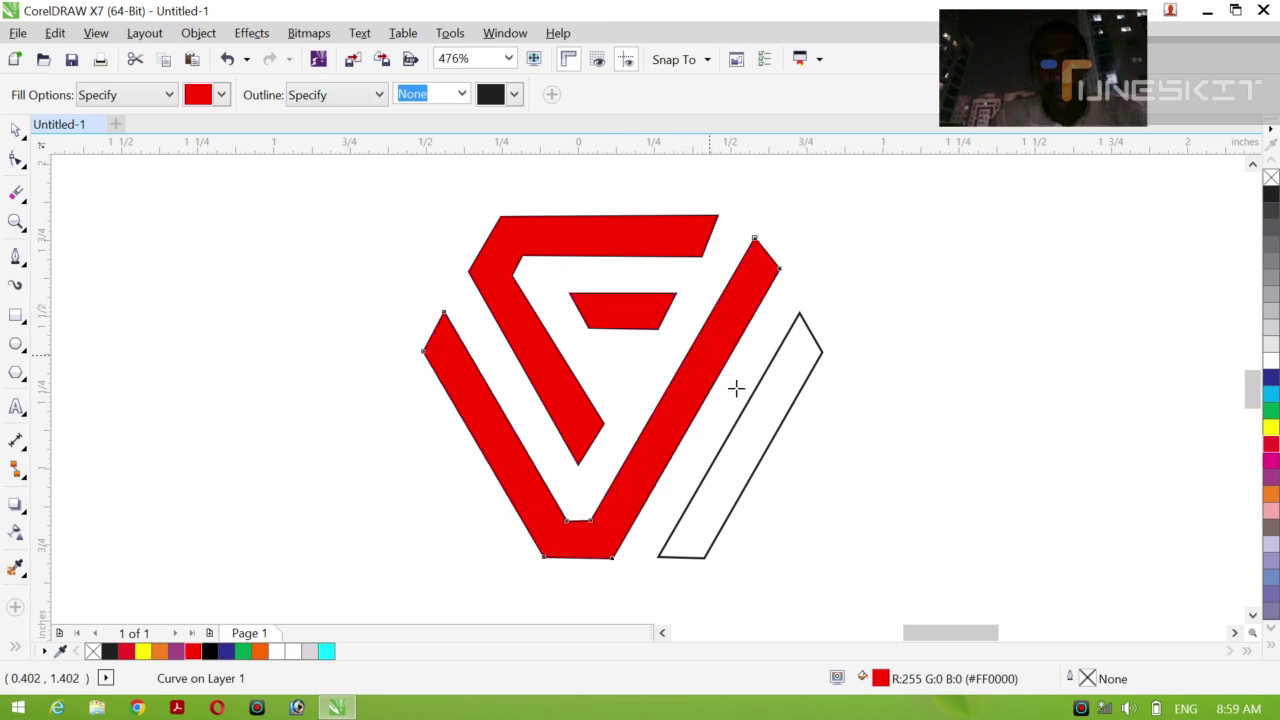
pyautogui.click(760, 423)
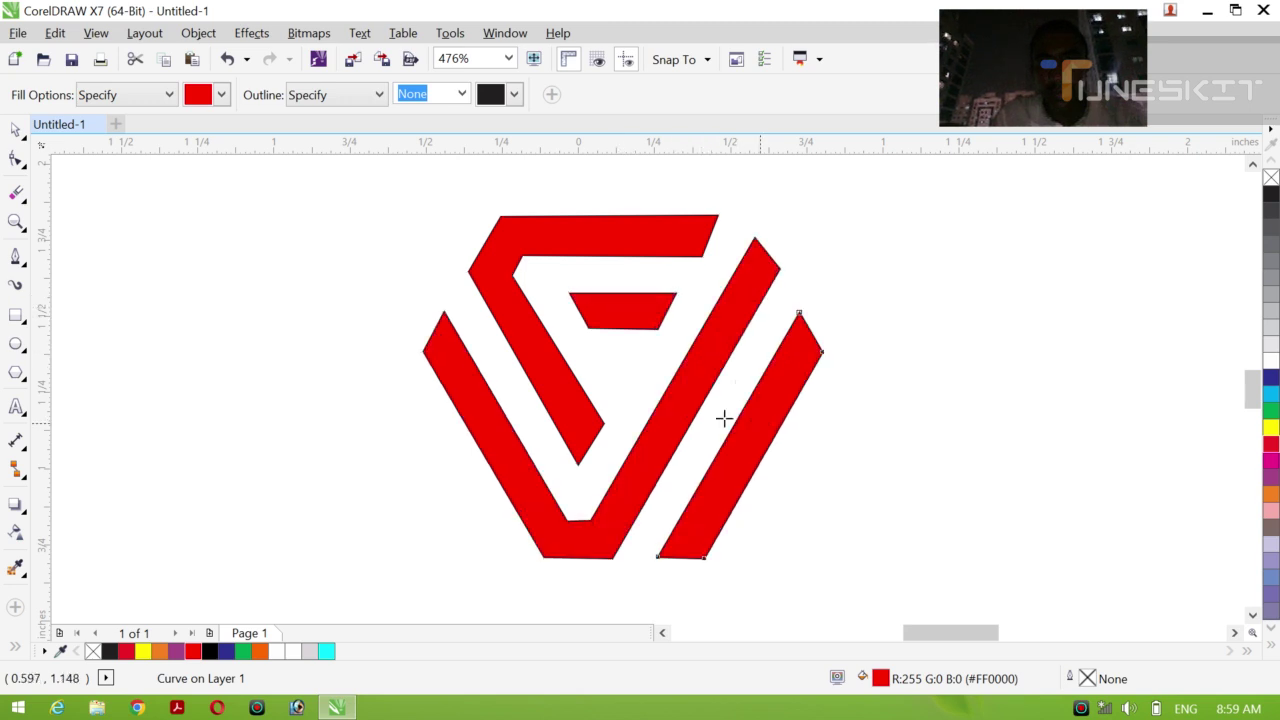
# - Try selecting all the logo shapes with the Pick tool and setting their outline width to None
pyautogui.click(27, 147)
pyautogui.click(60, 126)
pyautogui.click(120, 239)
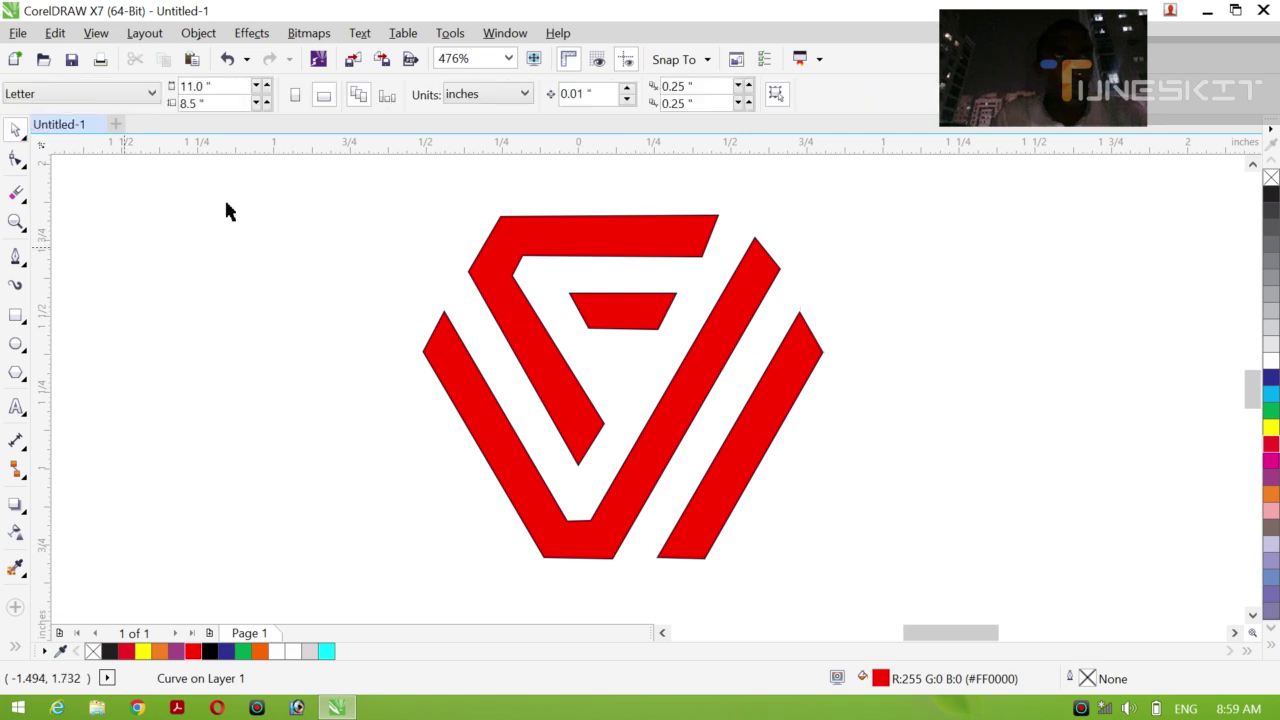
pyautogui.moveTo(283, 178); pyautogui.dragTo(846, 578)
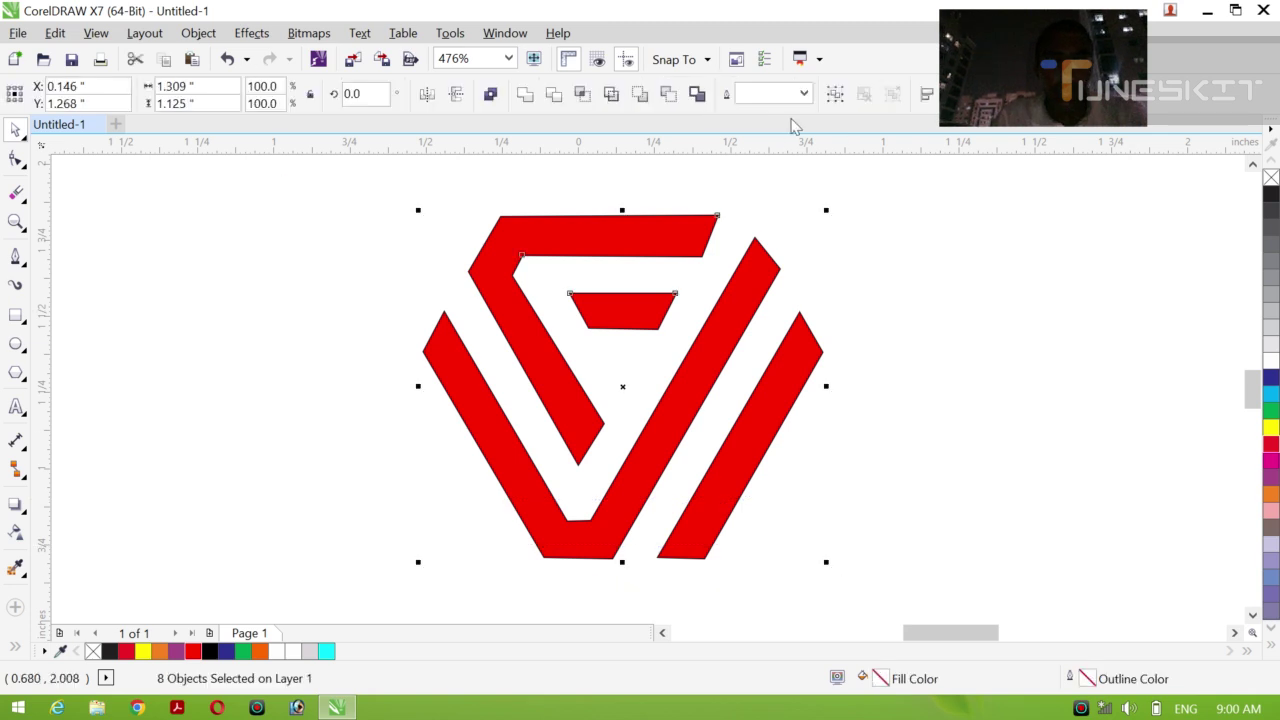
pyautogui.click(806, 93)
pyautogui.click(760, 109)
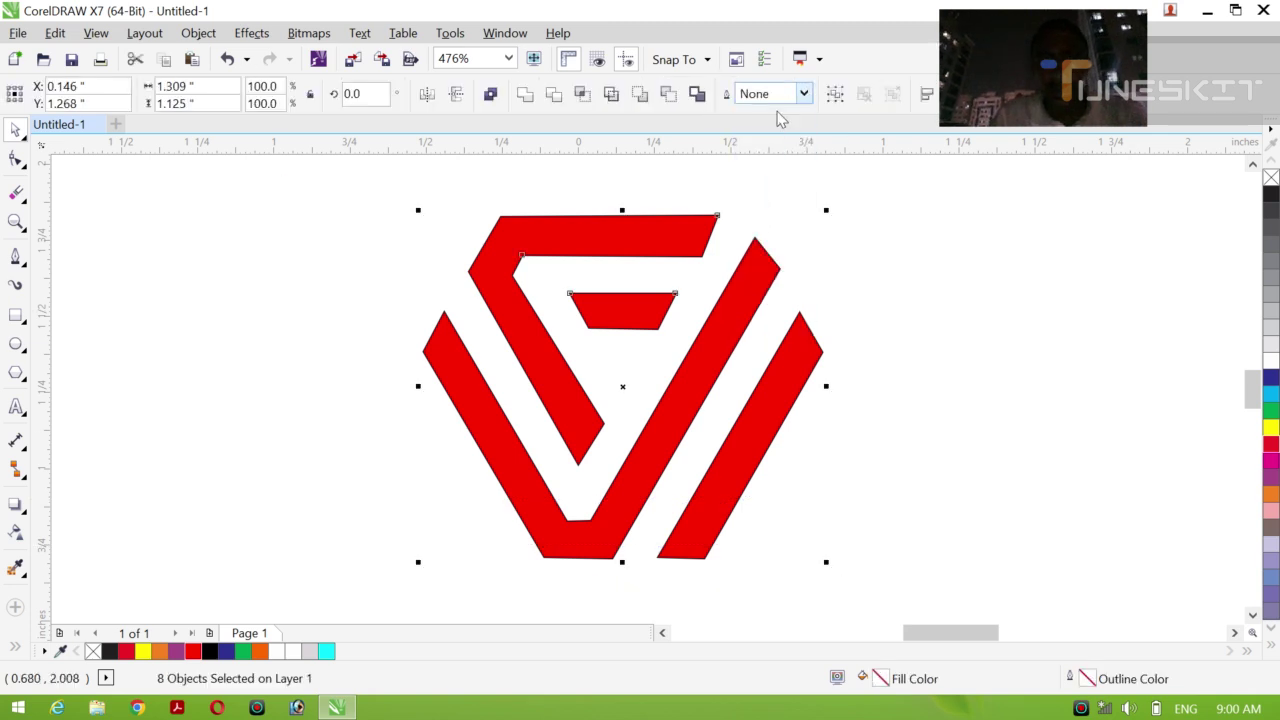
pyautogui.click(892, 288)
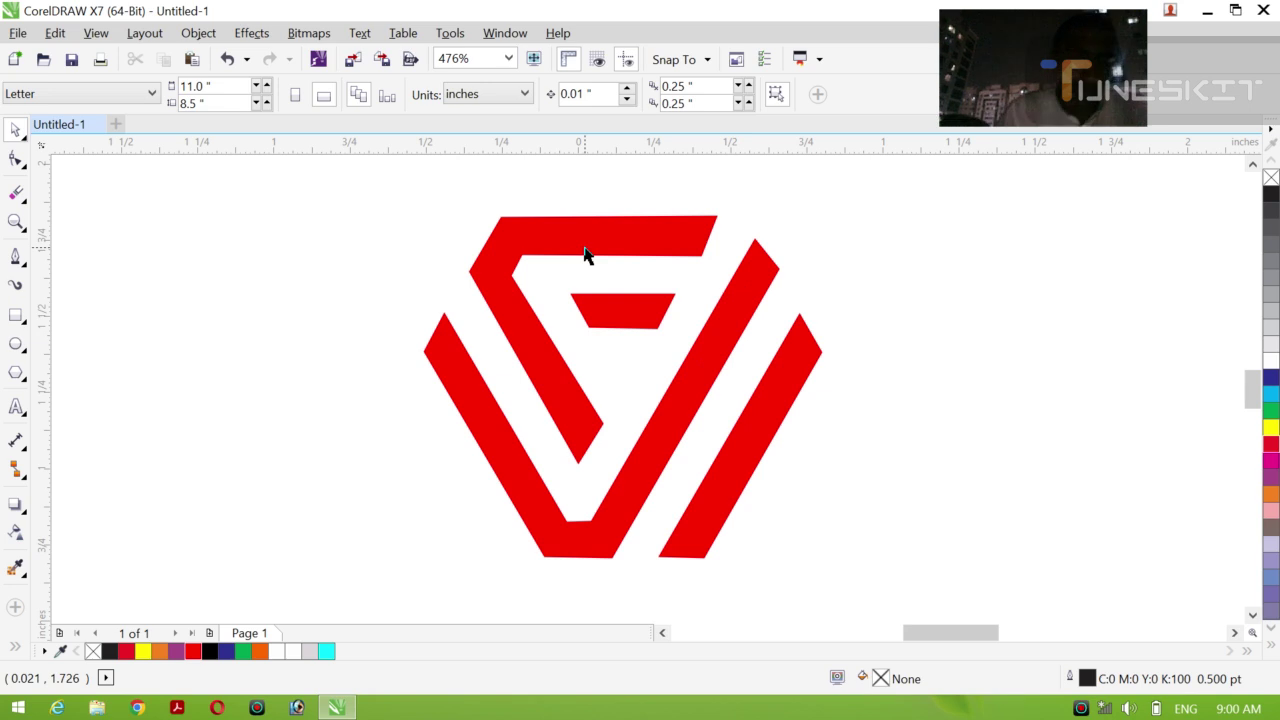
# - Set the outline color of all the logo shapes to red (C:0 M:100 Y:100 K:0) and show the logo at 210%
pyautogui.hotkey('ctrl', 'a')
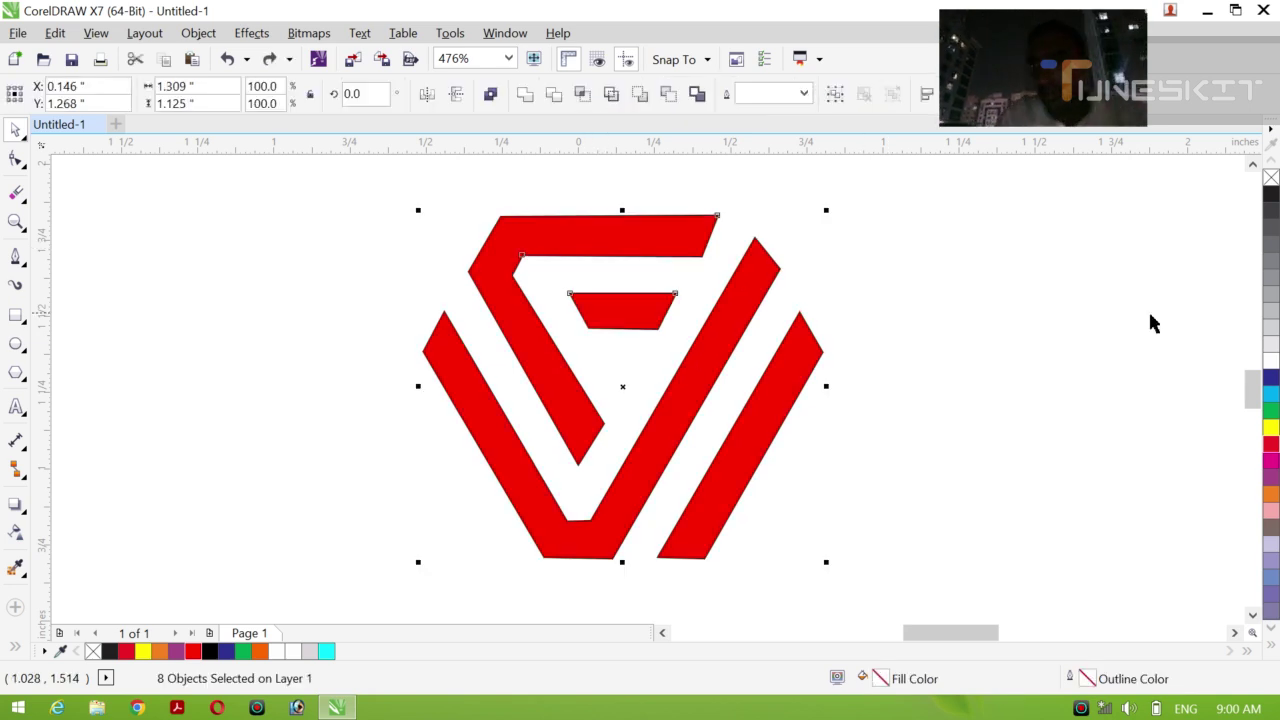
pyautogui.rightClick(1271, 446)
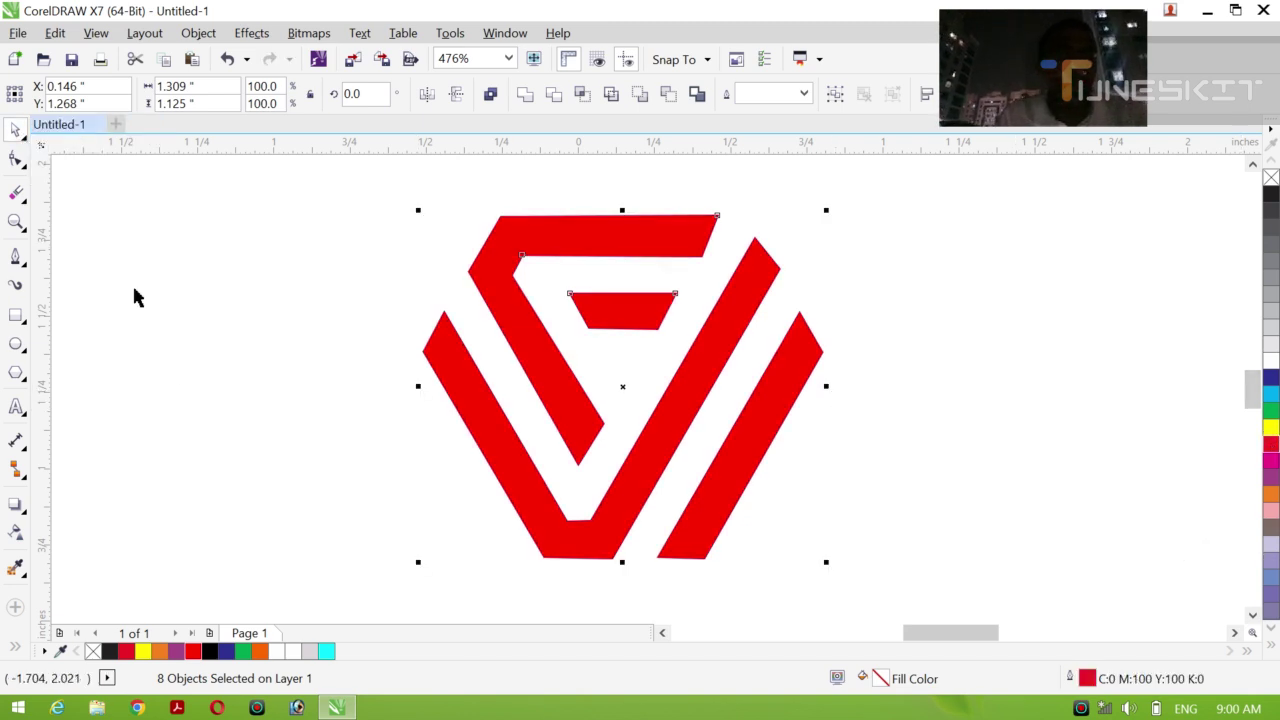
pyautogui.click(167, 360)
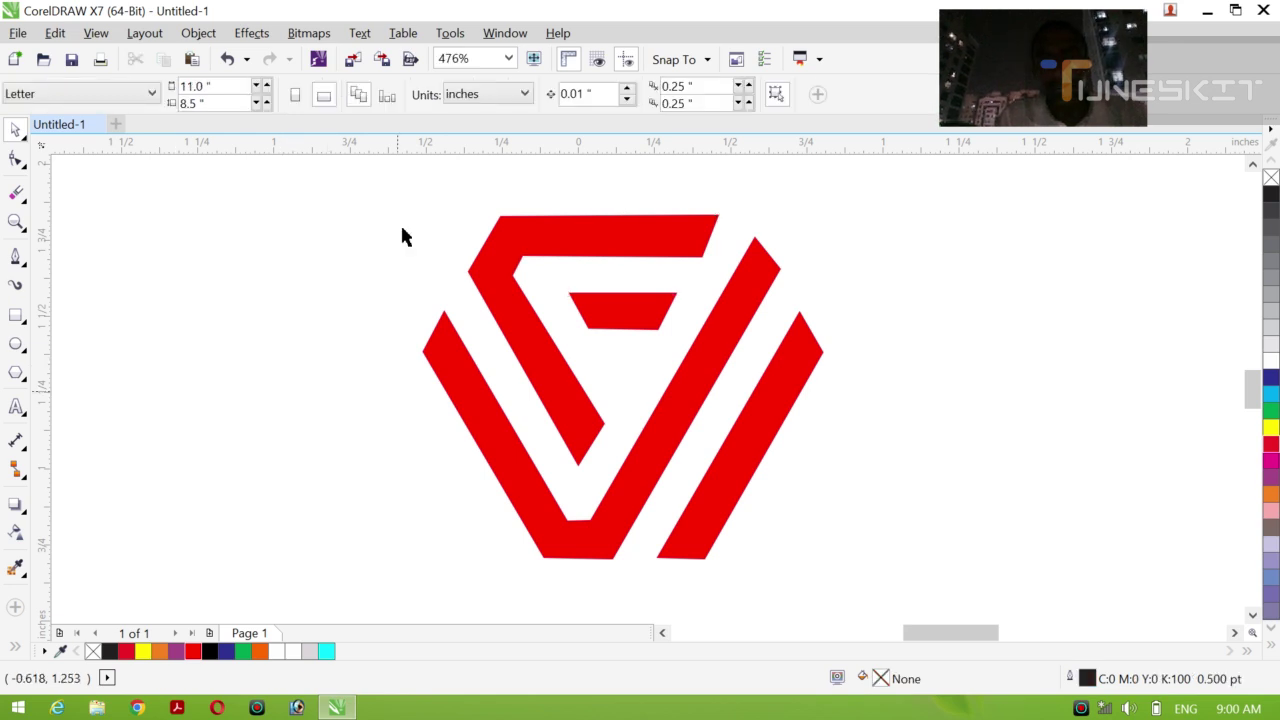
pyautogui.press('z')
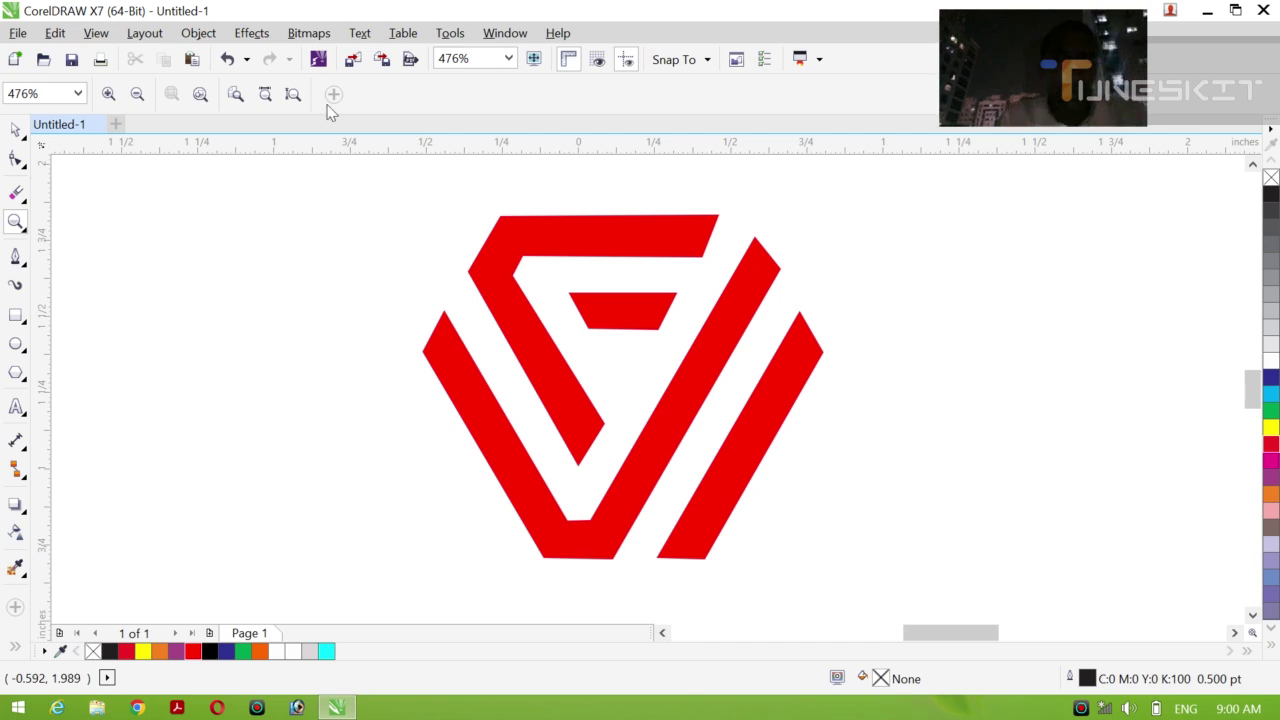
pyautogui.click(137, 95)
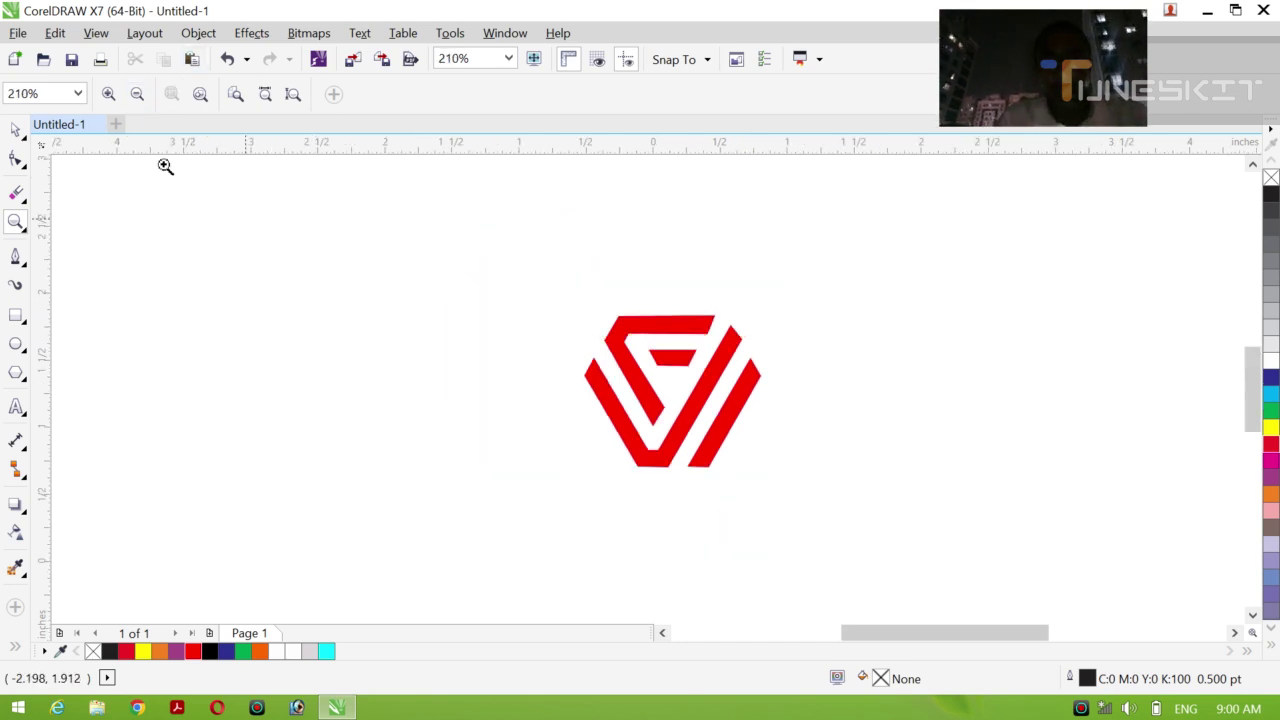
# - Select all the red logo shapes, enlarge them to about 1.92 by 1.65 inches and place a duplicate of the logo beside them
pyautogui.click(27, 145)
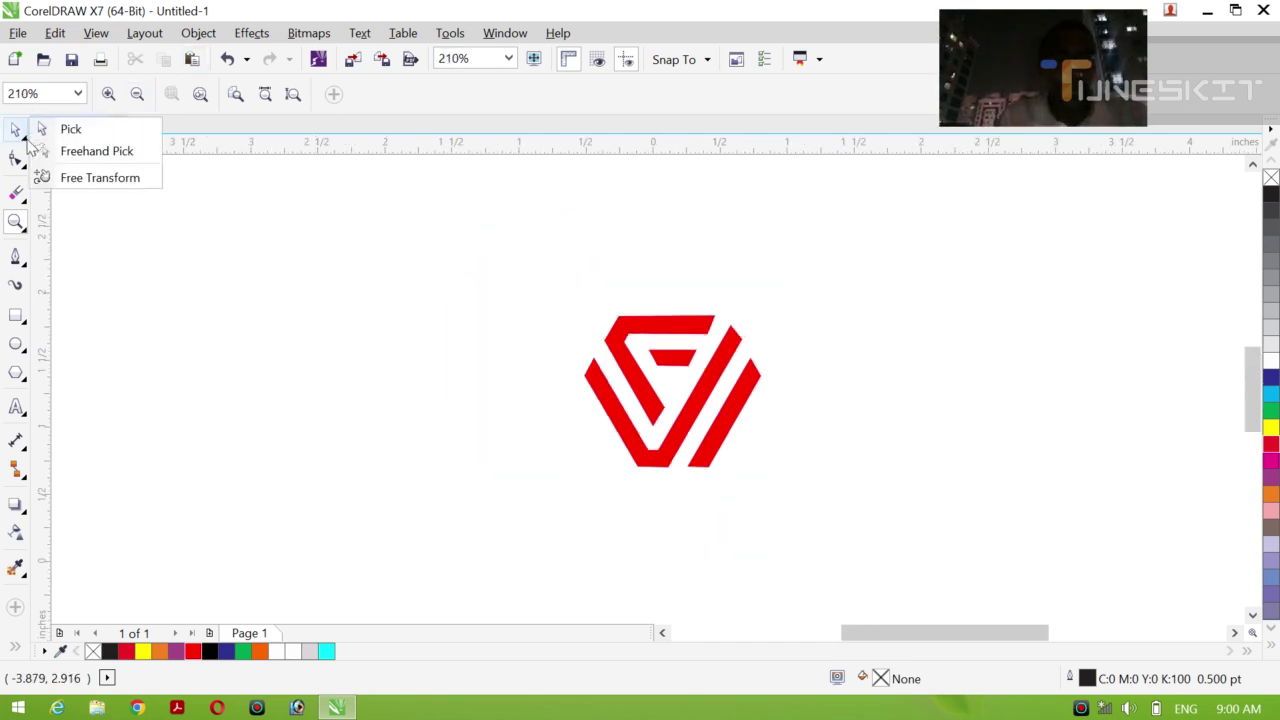
pyautogui.click(70, 126)
pyautogui.moveTo(296, 262); pyautogui.dragTo(768, 550)
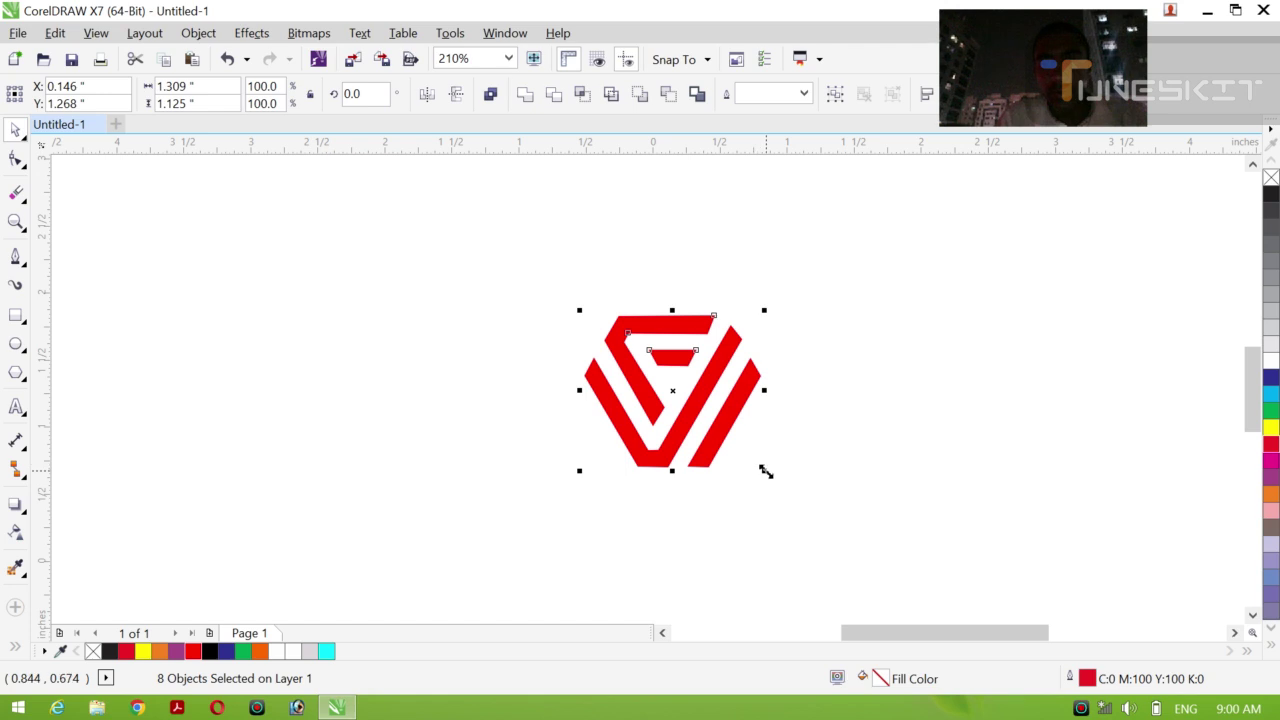
pyautogui.moveTo(765, 471); pyautogui.dragTo(1094, 549)
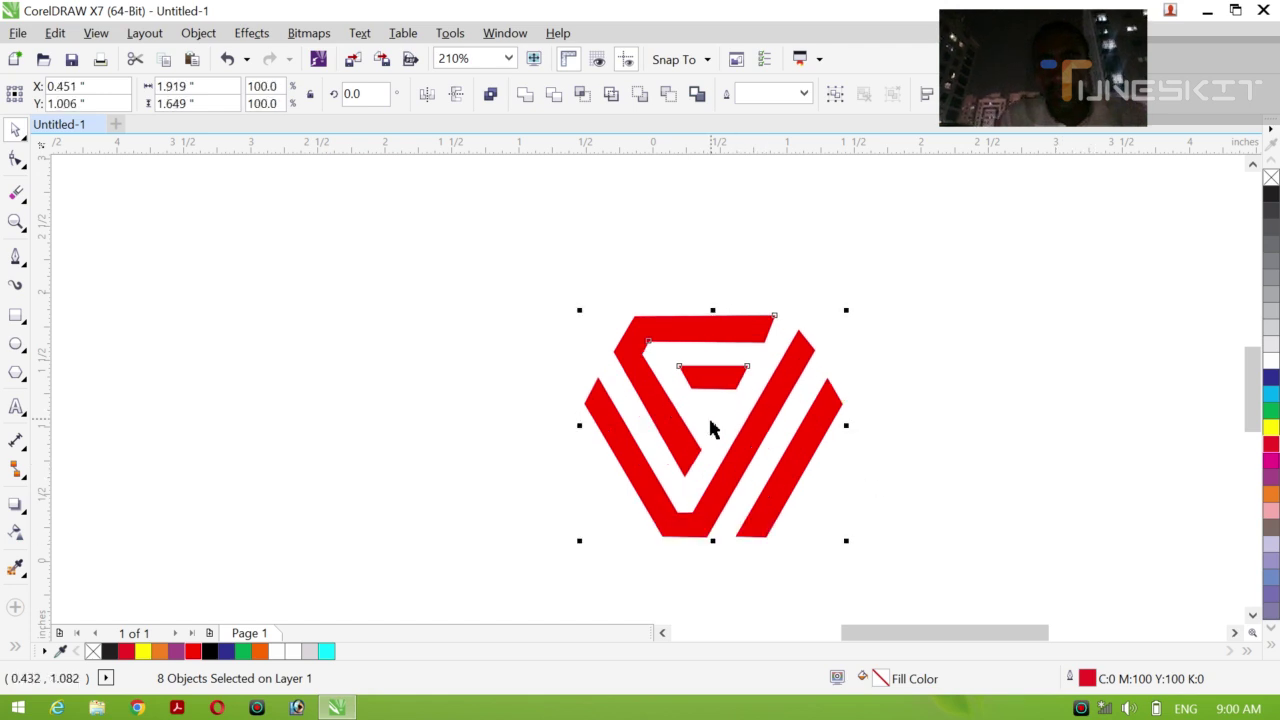
pyautogui.moveTo(711, 428); pyautogui.dragTo(545, 439)
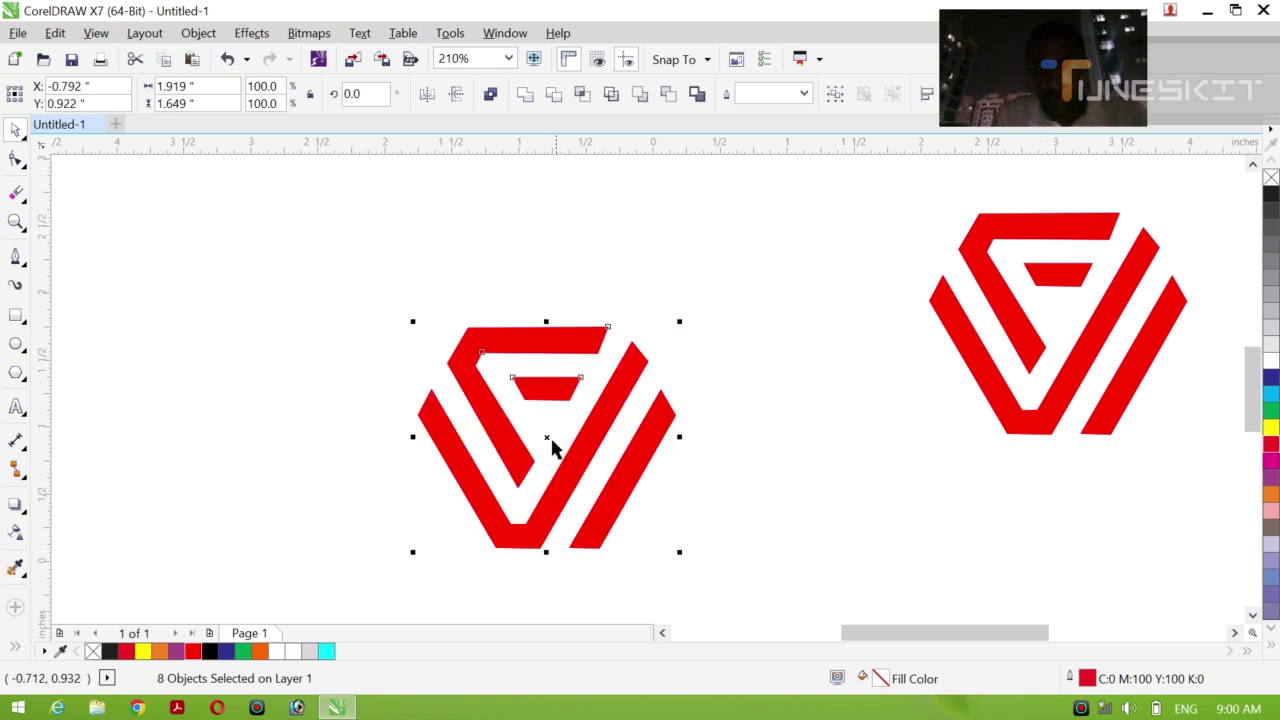
pyautogui.moveTo(546, 439); pyautogui.dragTo(557, 403)
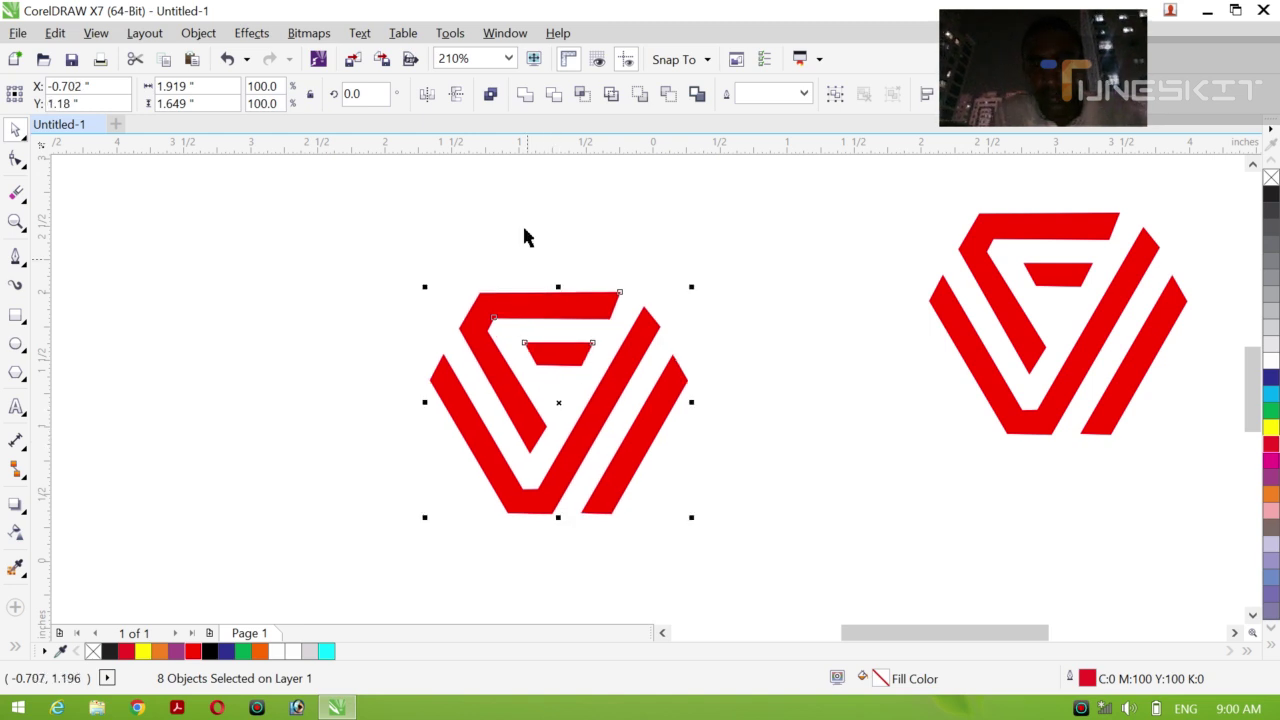
# - Weld the selected logo copy into a single curve with a black fill and outline width None
pyautogui.click(524, 94)
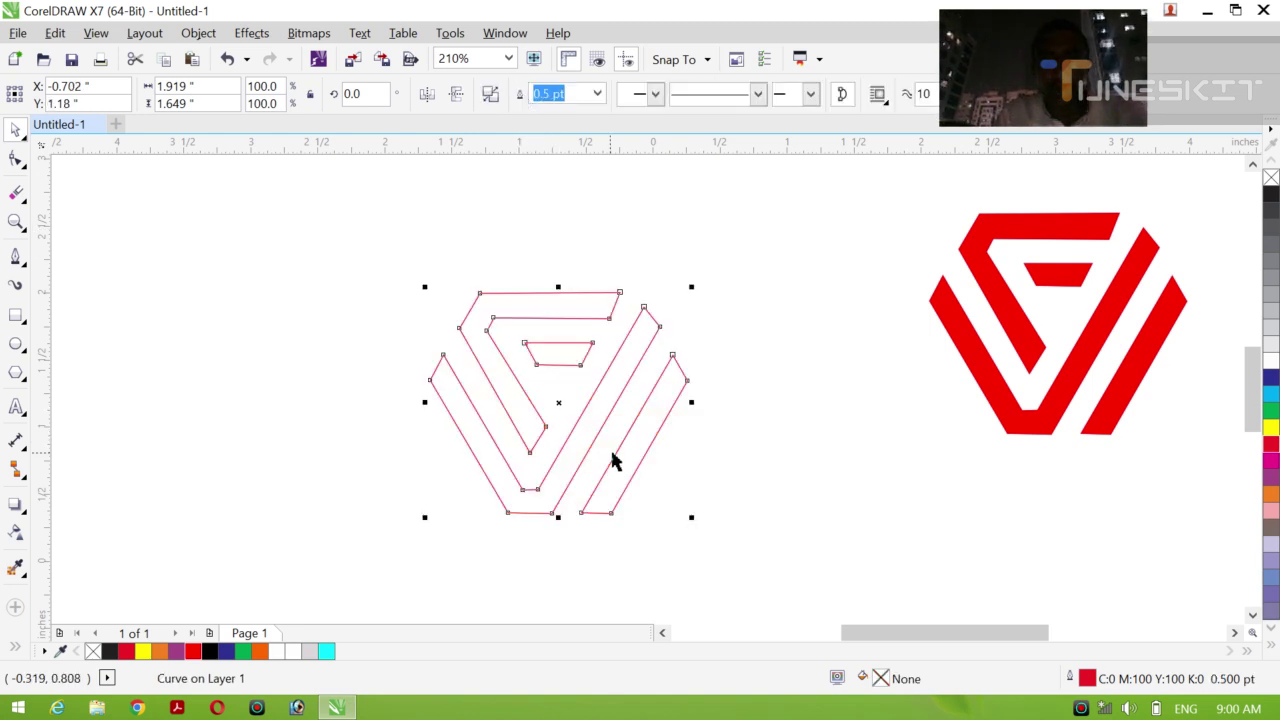
pyautogui.click(1271, 196)
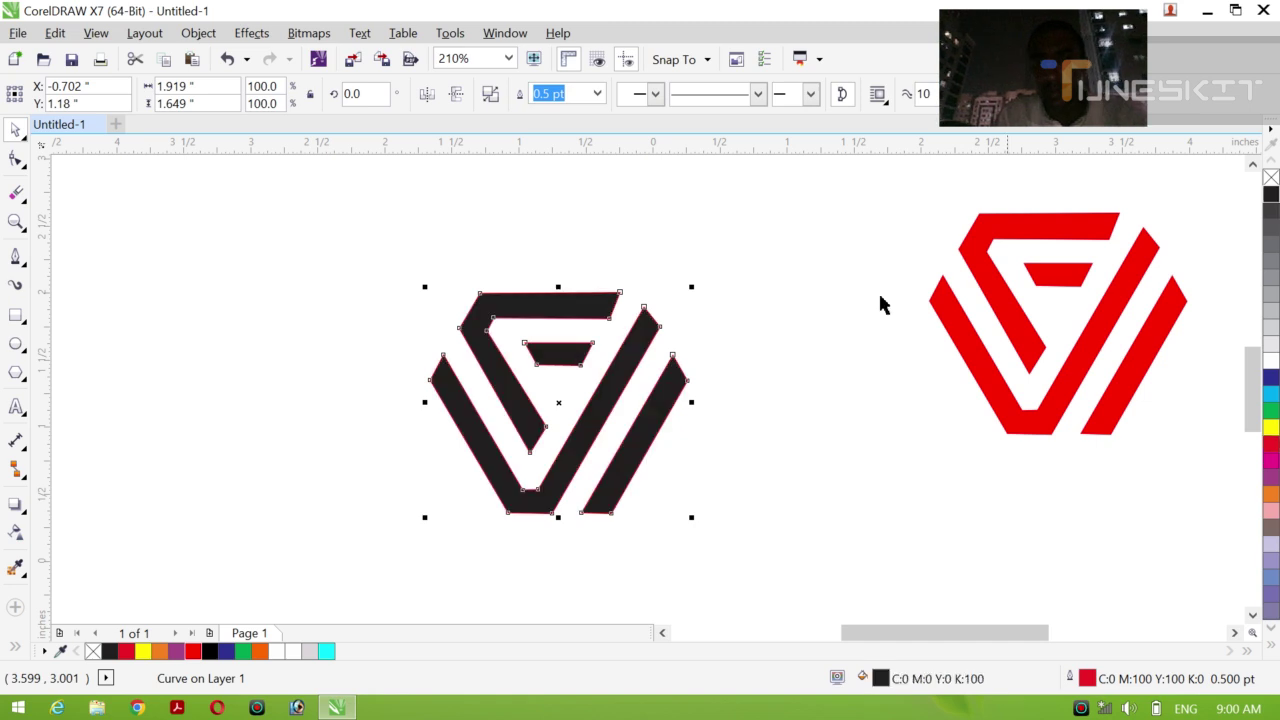
pyautogui.click(597, 93)
pyautogui.click(576, 122)
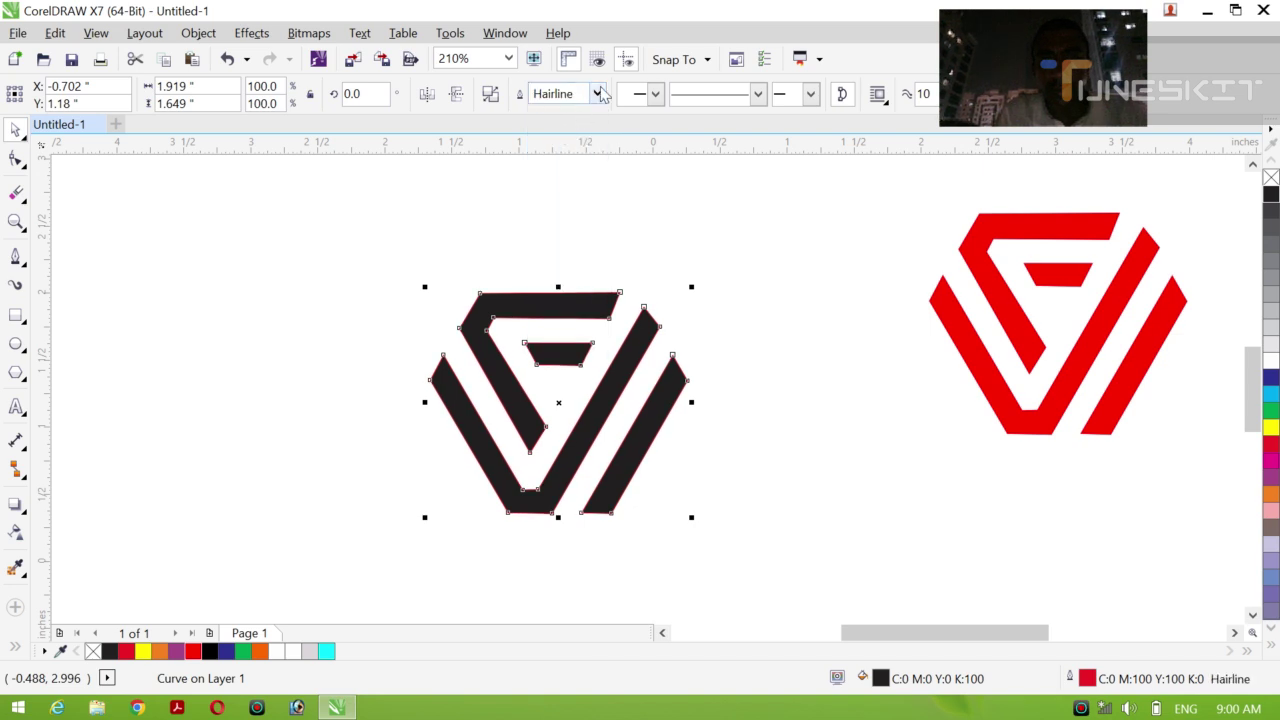
pyautogui.click(597, 93)
pyautogui.click(568, 116)
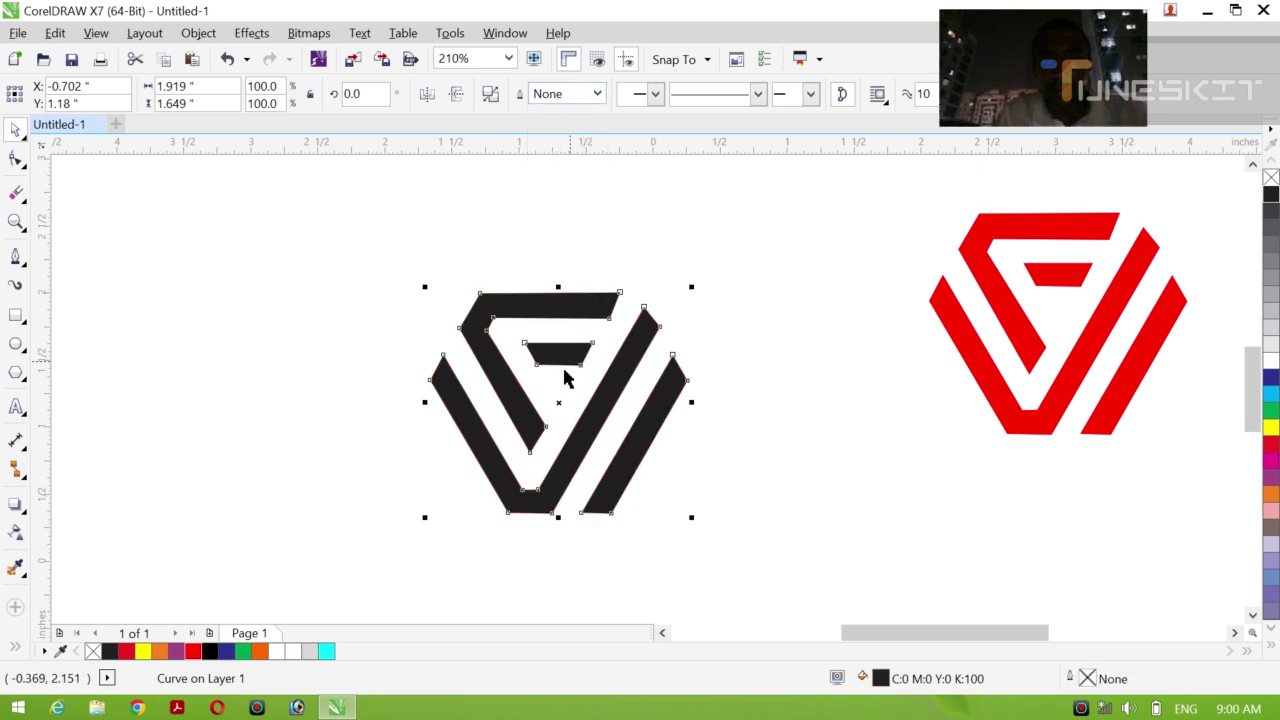
# - Move the black logo slightly upward to about X -0.74, Y 1.38 inches and reselect it
pyautogui.moveTo(560, 403); pyautogui.dragTo(551, 374)
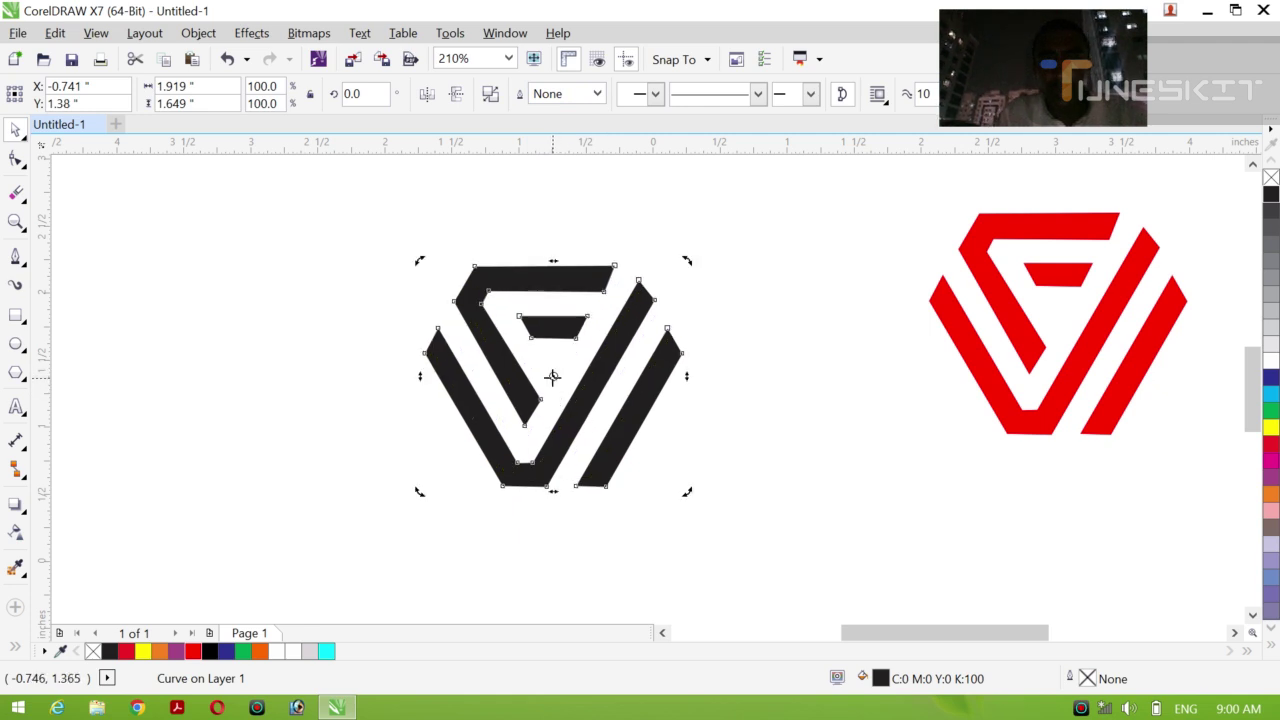
pyautogui.click(457, 453)
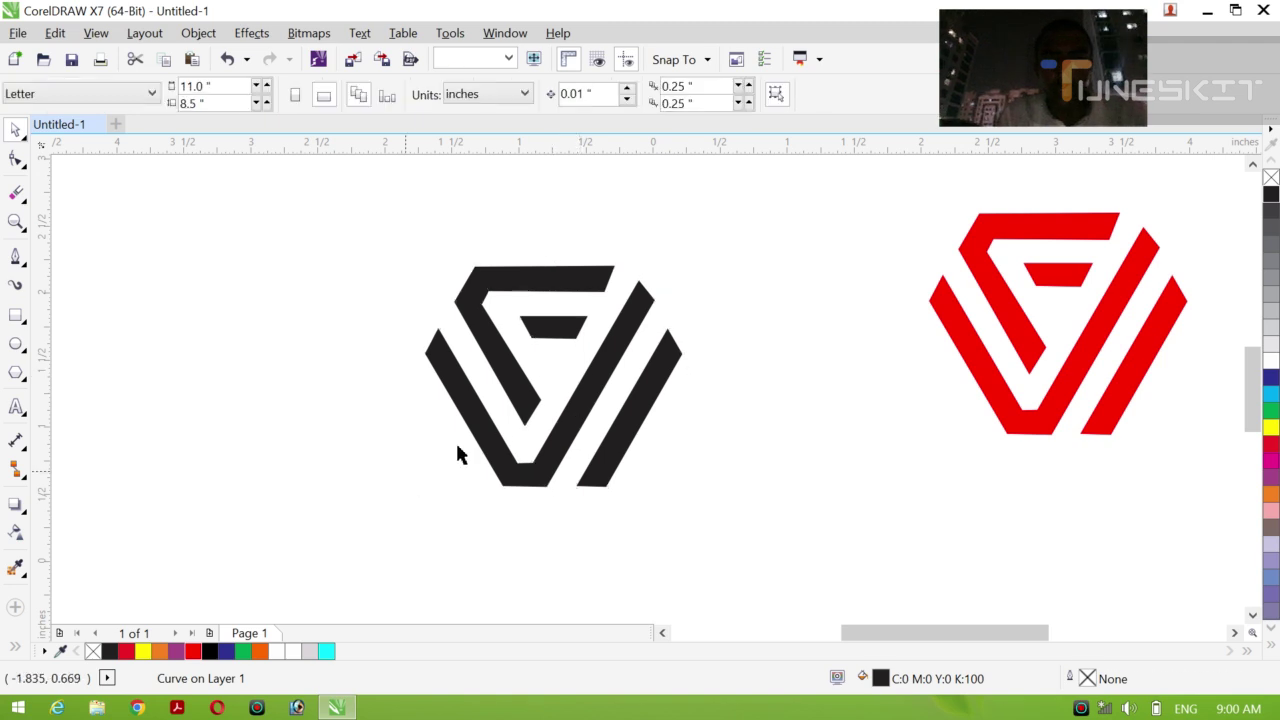
pyautogui.click(493, 452)
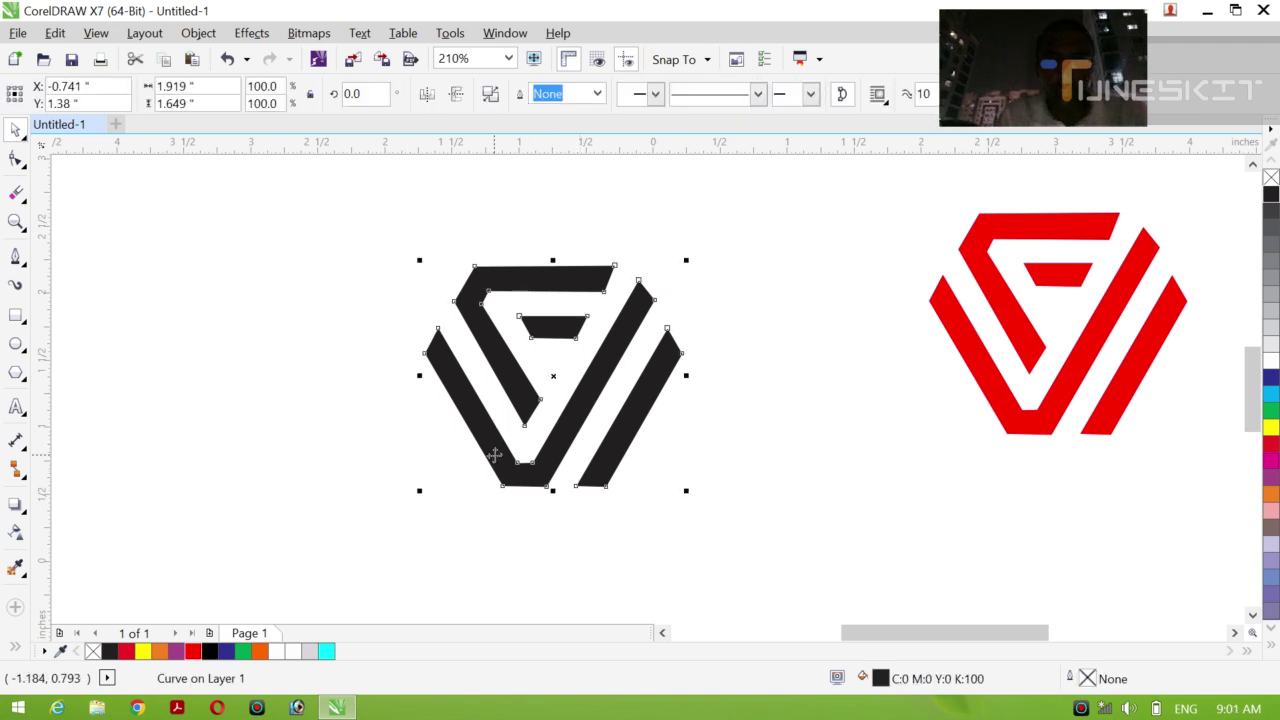
# - Extrude the black logo with a depth of 4 and rotate the extrusion in 3D so its sides face downward
pyautogui.click(24, 514)
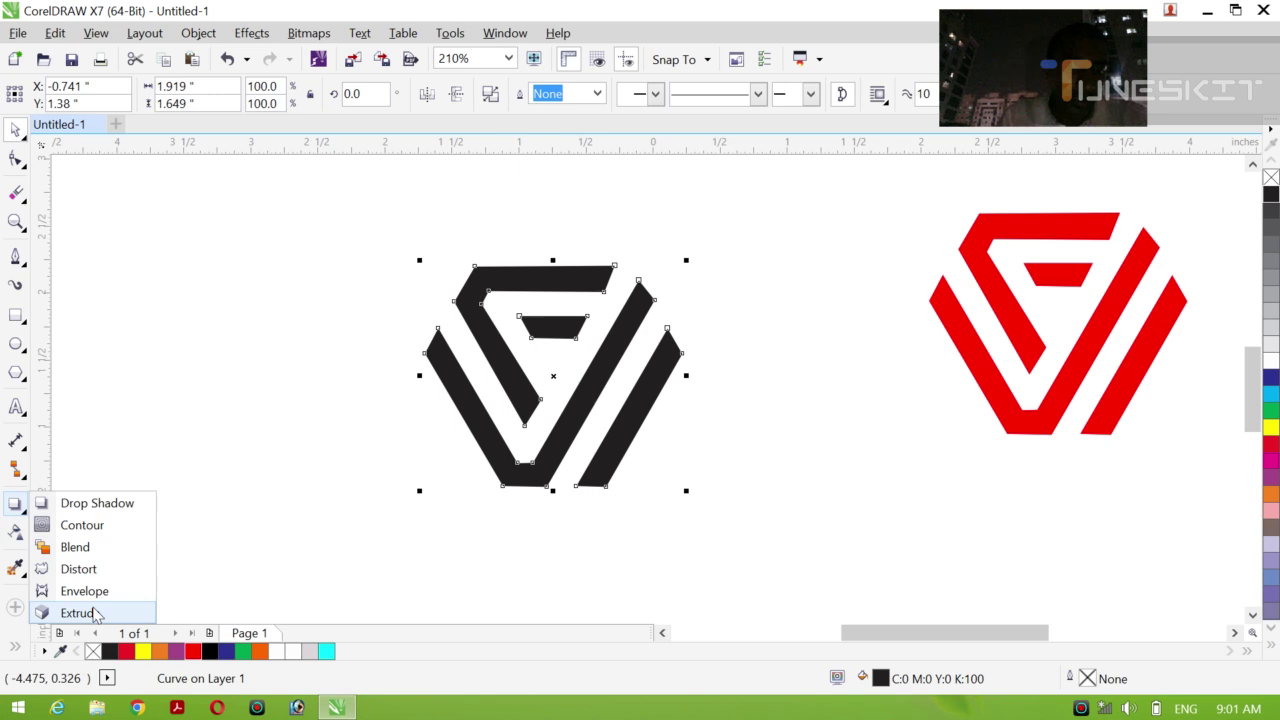
pyautogui.click(75, 608)
pyautogui.moveTo(519, 295)
pyautogui.mouseDown()
pyautogui.moveTo(534, 334)
pyautogui.moveTo(500, 375)
pyautogui.mouseUp()
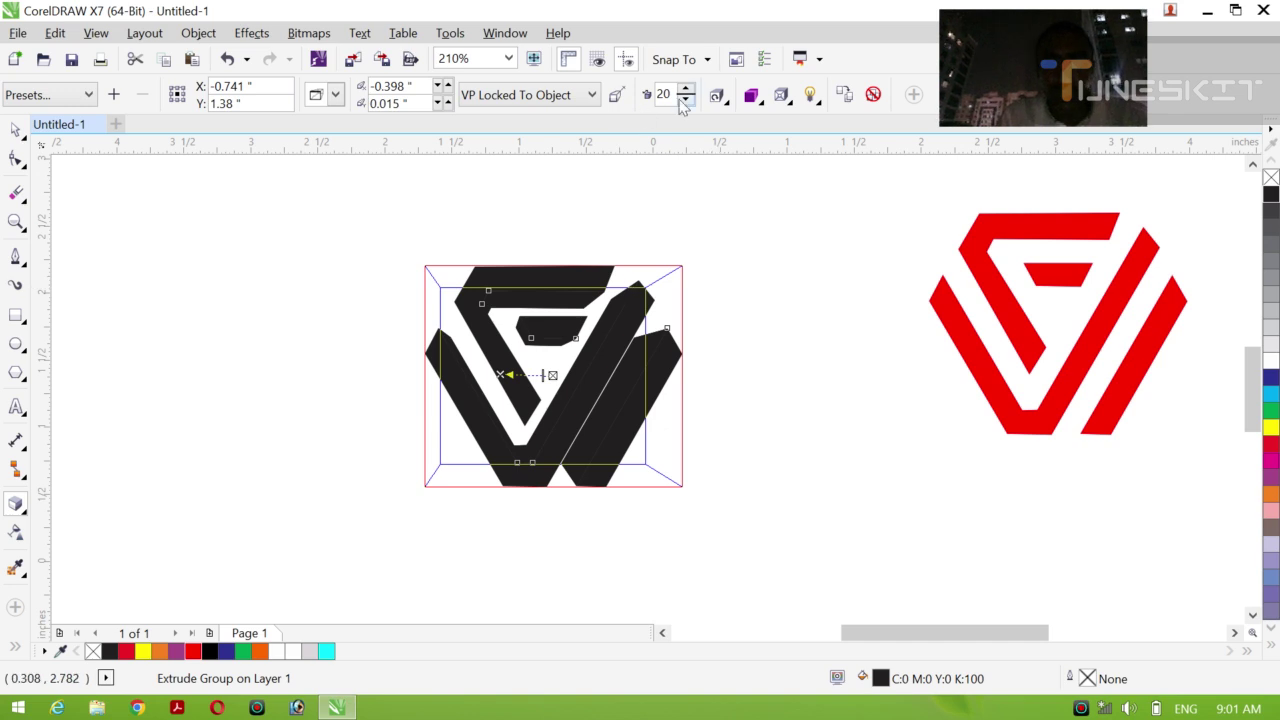
pyautogui.moveTo(683, 97); pyautogui.dragTo(686, 107)
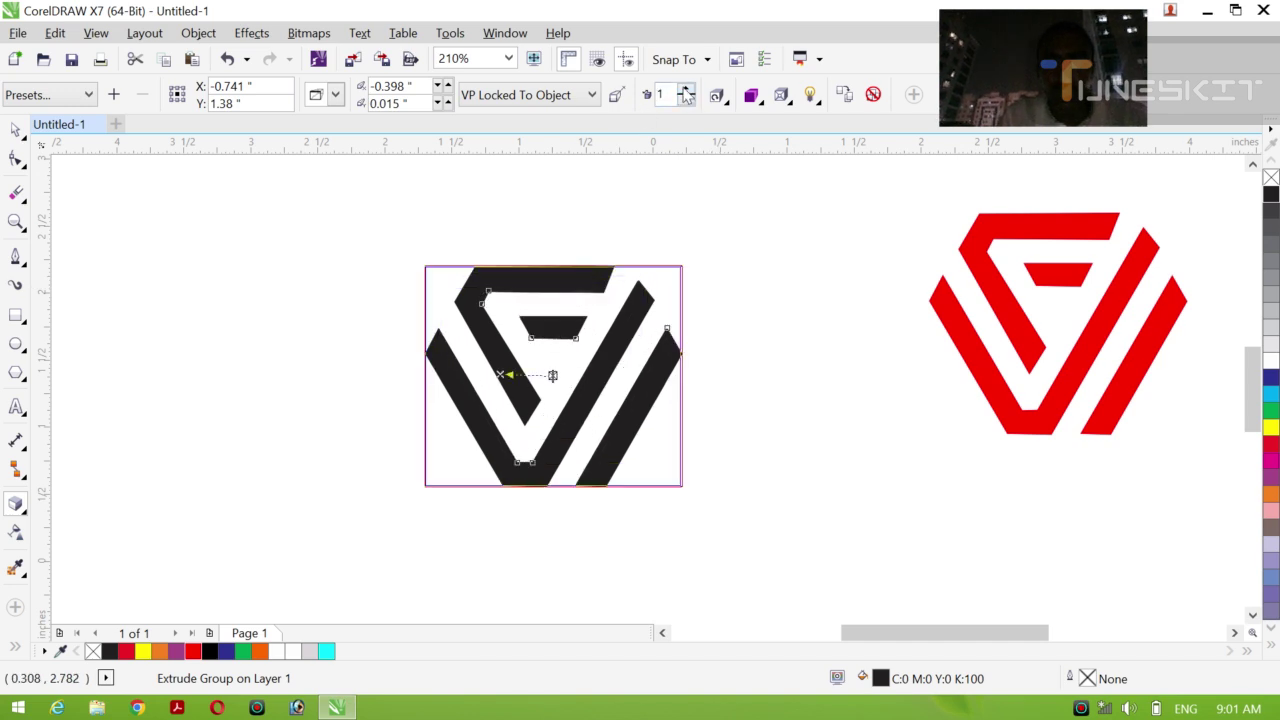
pyautogui.click(685, 90)
pyautogui.press('BackSpace')
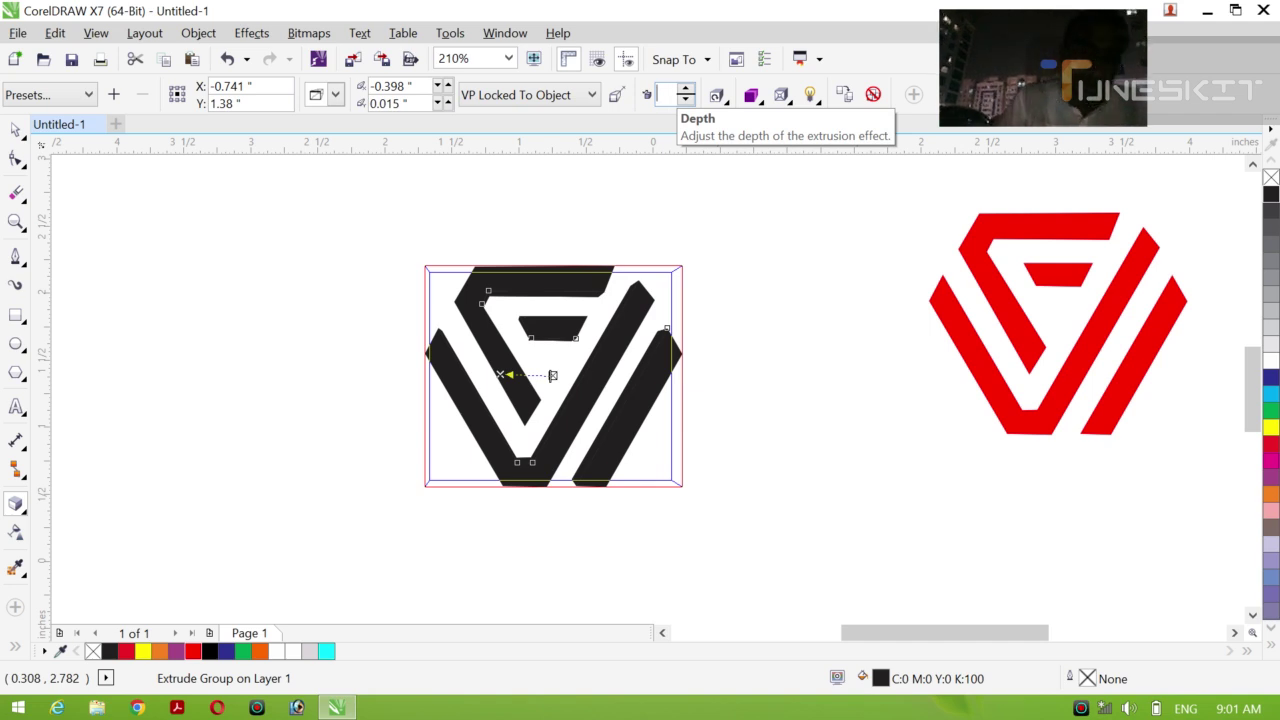
pyautogui.write('4')
pyautogui.press('Return')
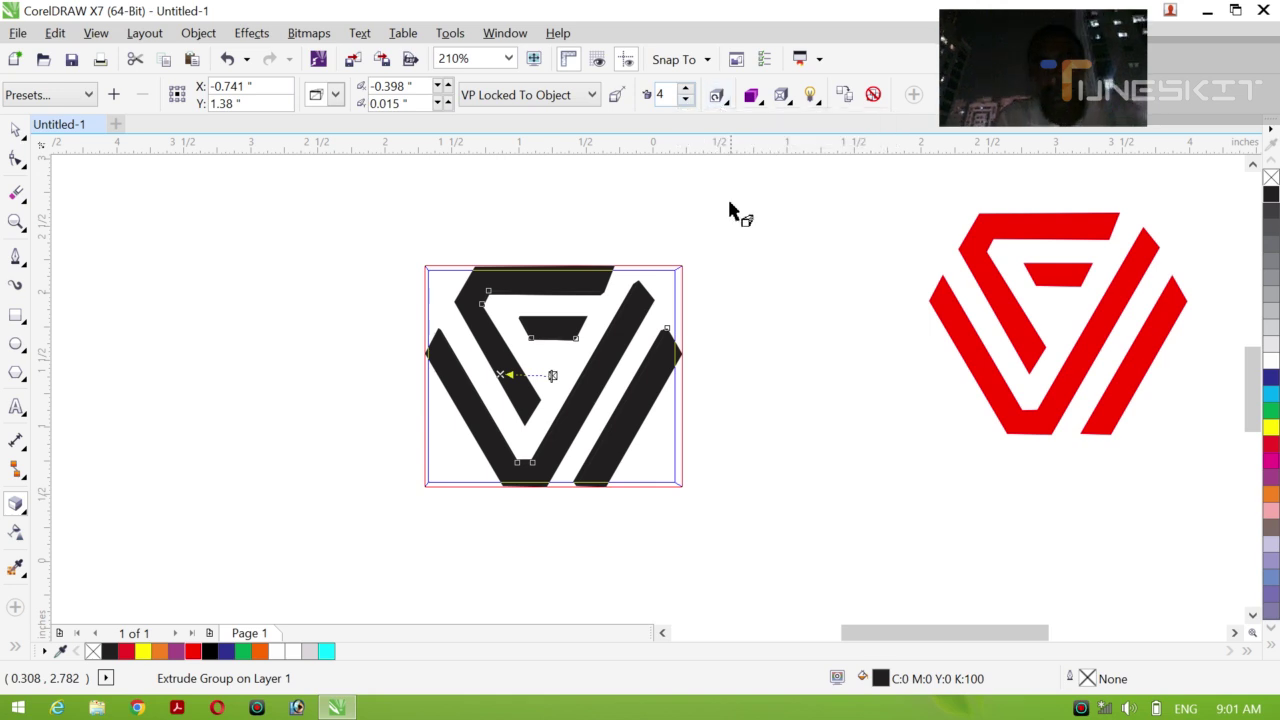
pyautogui.click(725, 104)
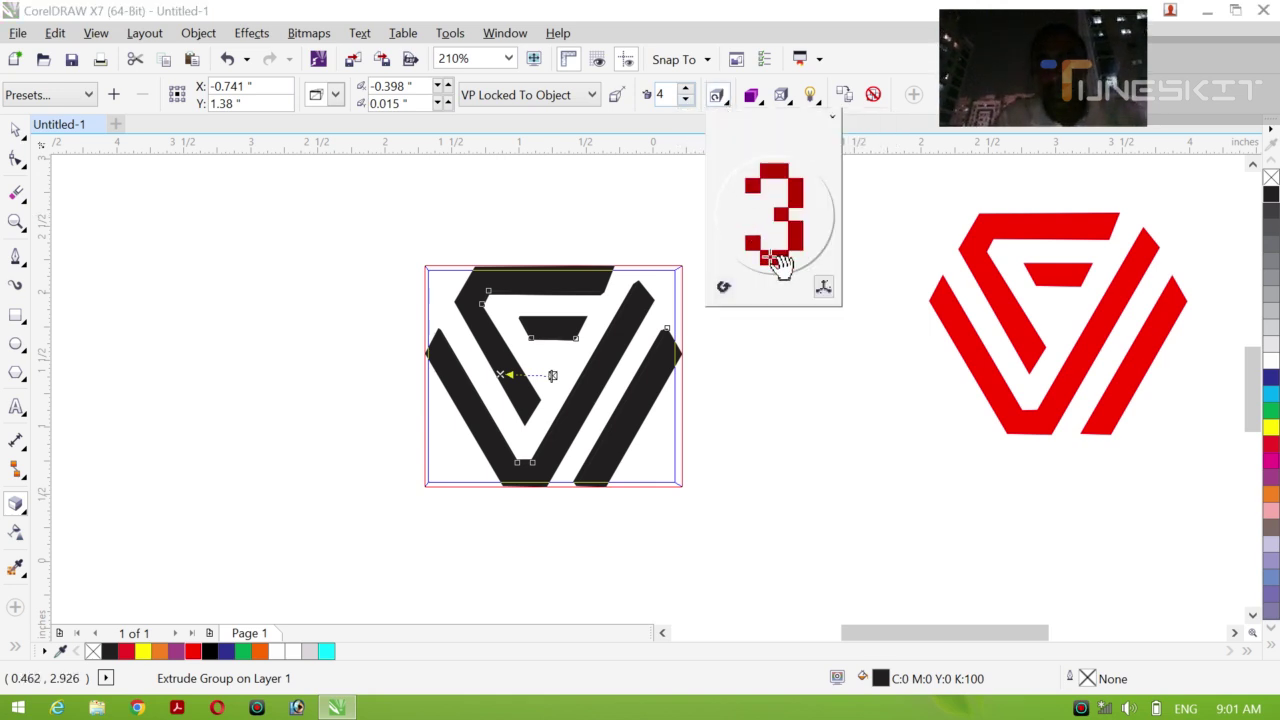
pyautogui.moveTo(770, 258); pyautogui.dragTo(760, 105)
# - Switch the extrusion's coloring to a solid color and fill the logo's front faces red (C:0 M:100 Y:100 K:0)
pyautogui.click(761, 104)
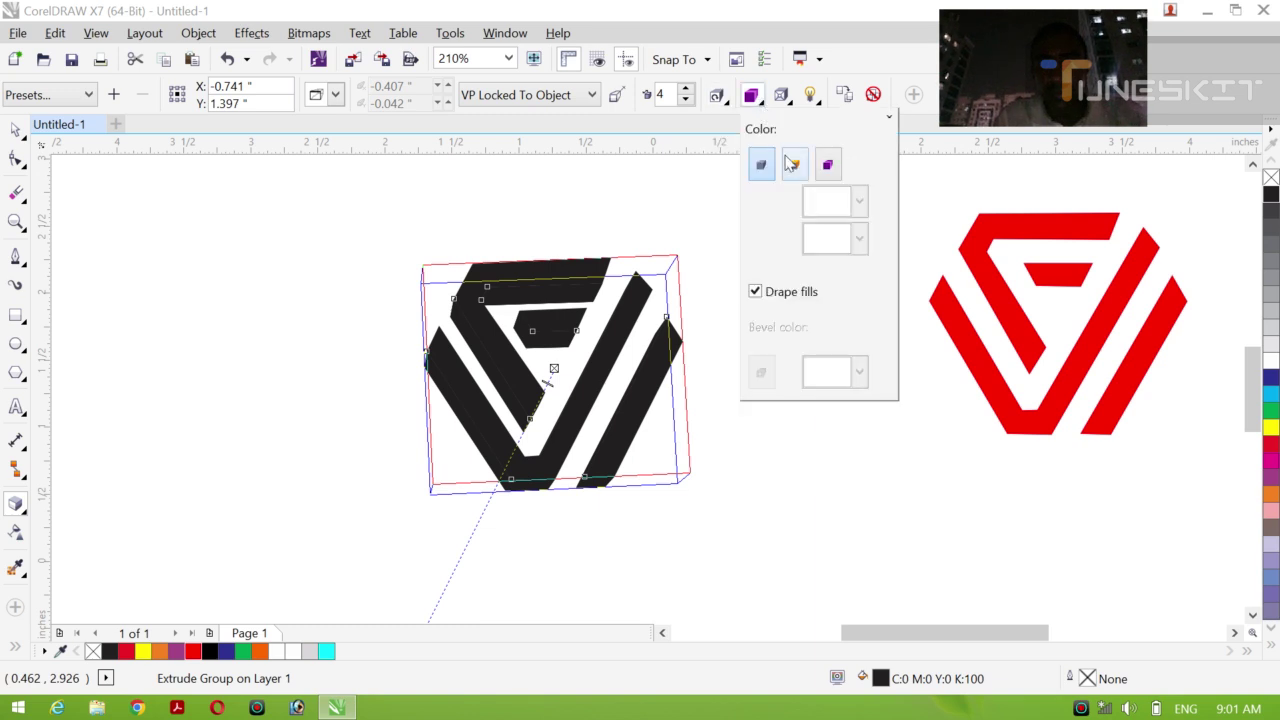
pyautogui.click(828, 165)
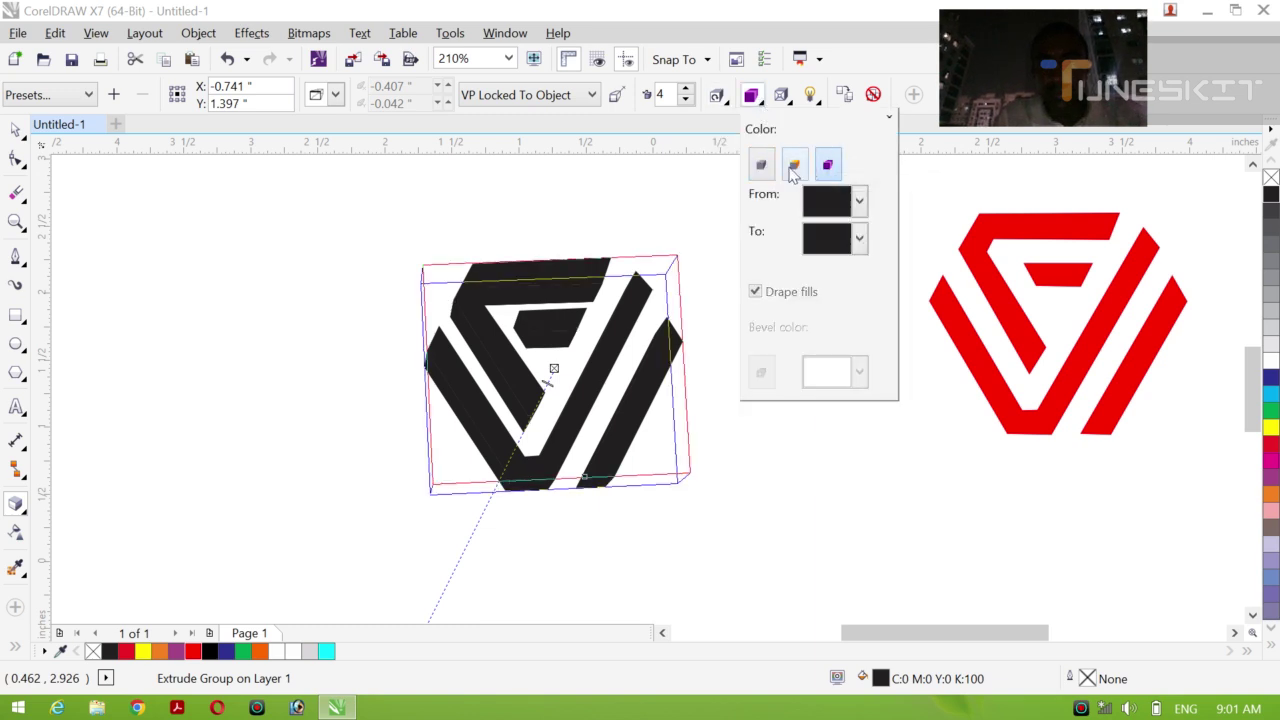
pyautogui.click(794, 167)
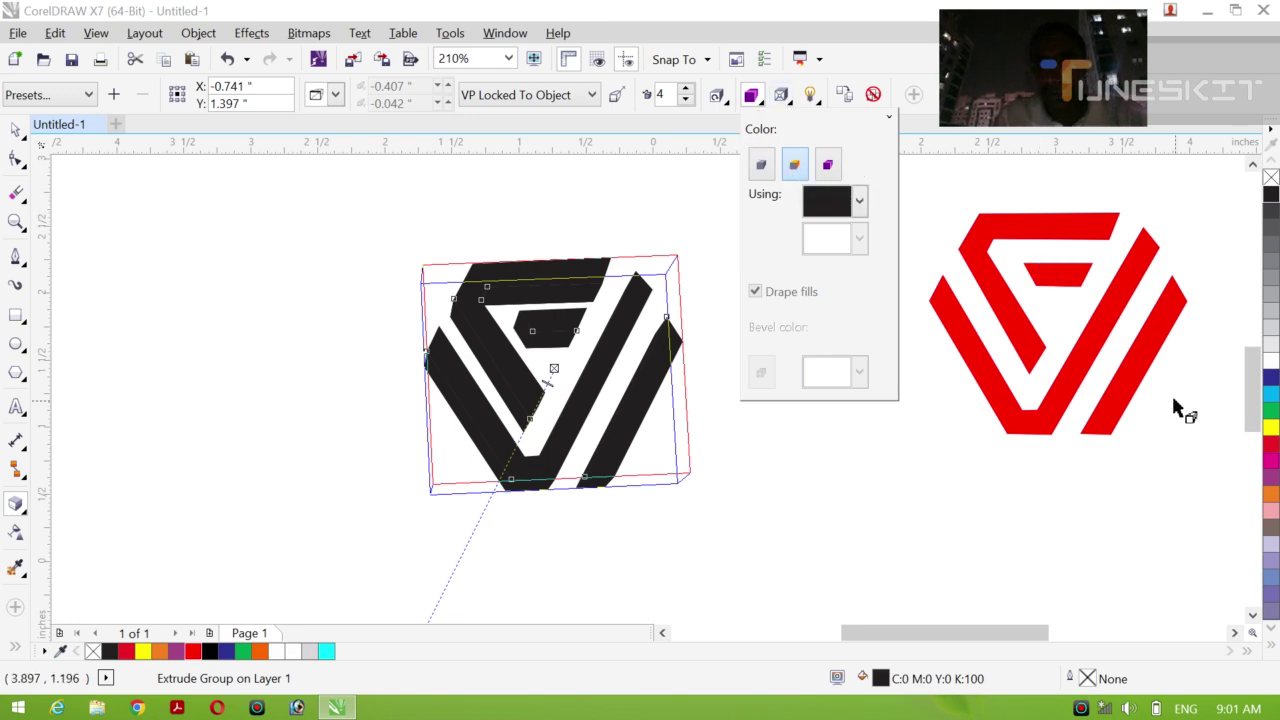
pyautogui.click(1272, 447)
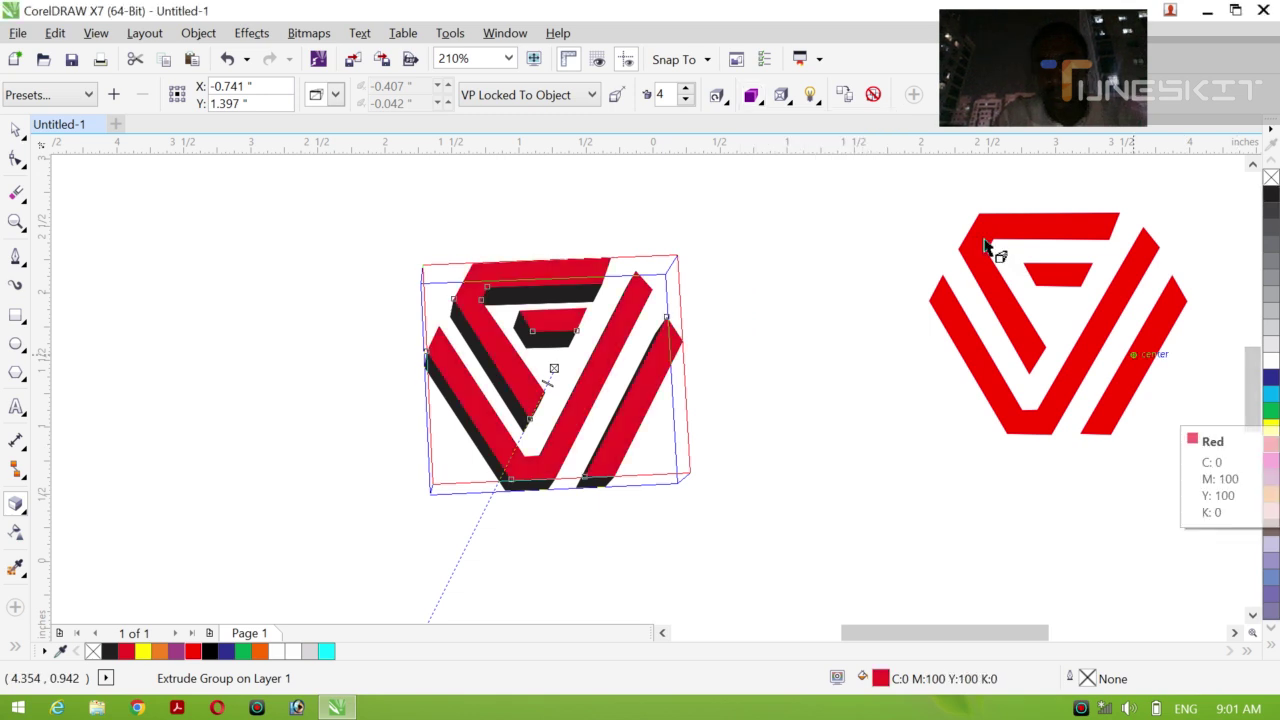
# - Try pink as the solid color of the extruded sides, and set it to dark navy blue
pyautogui.click(760, 102)
pyautogui.click(859, 204)
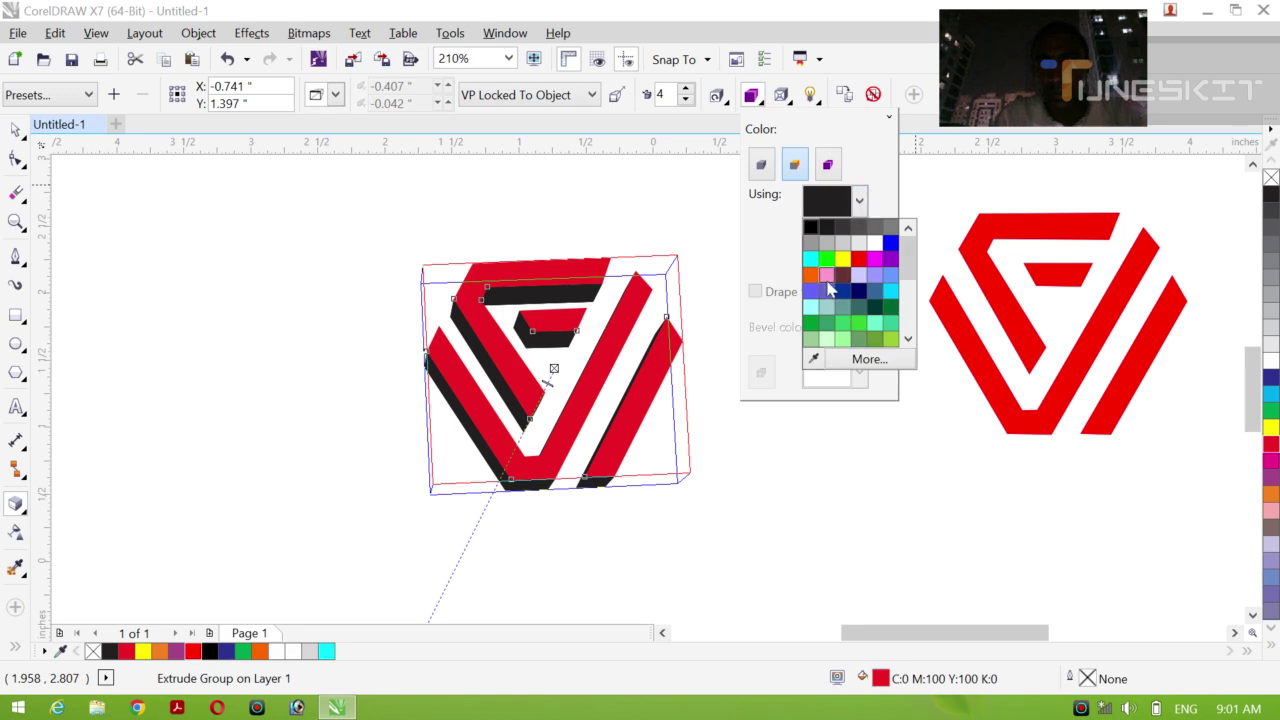
pyautogui.click(826, 276)
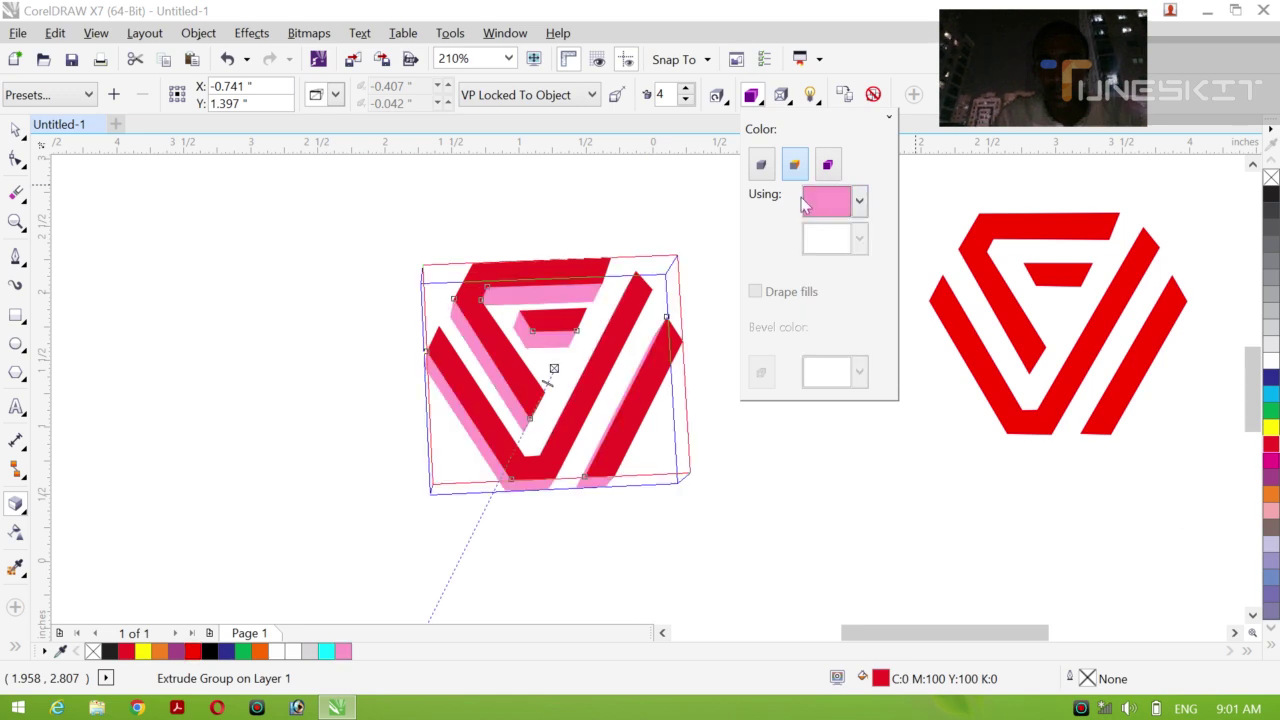
pyautogui.click(859, 204)
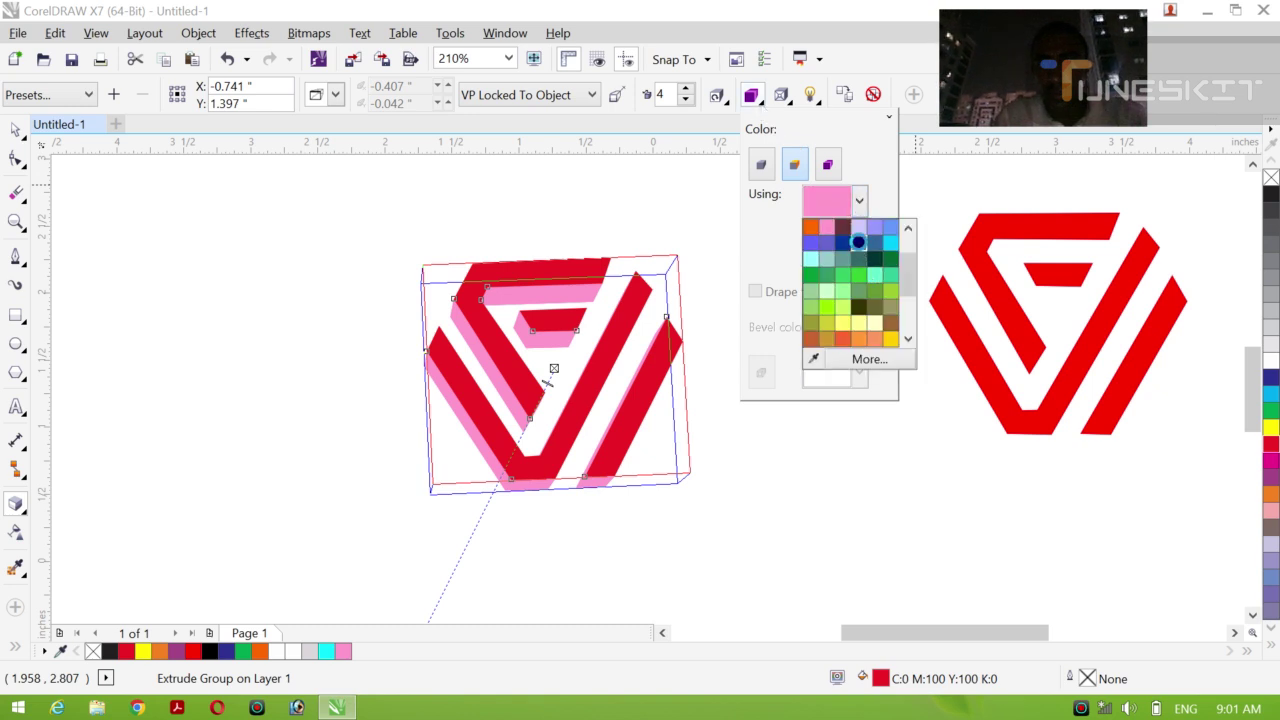
pyautogui.click(862, 249)
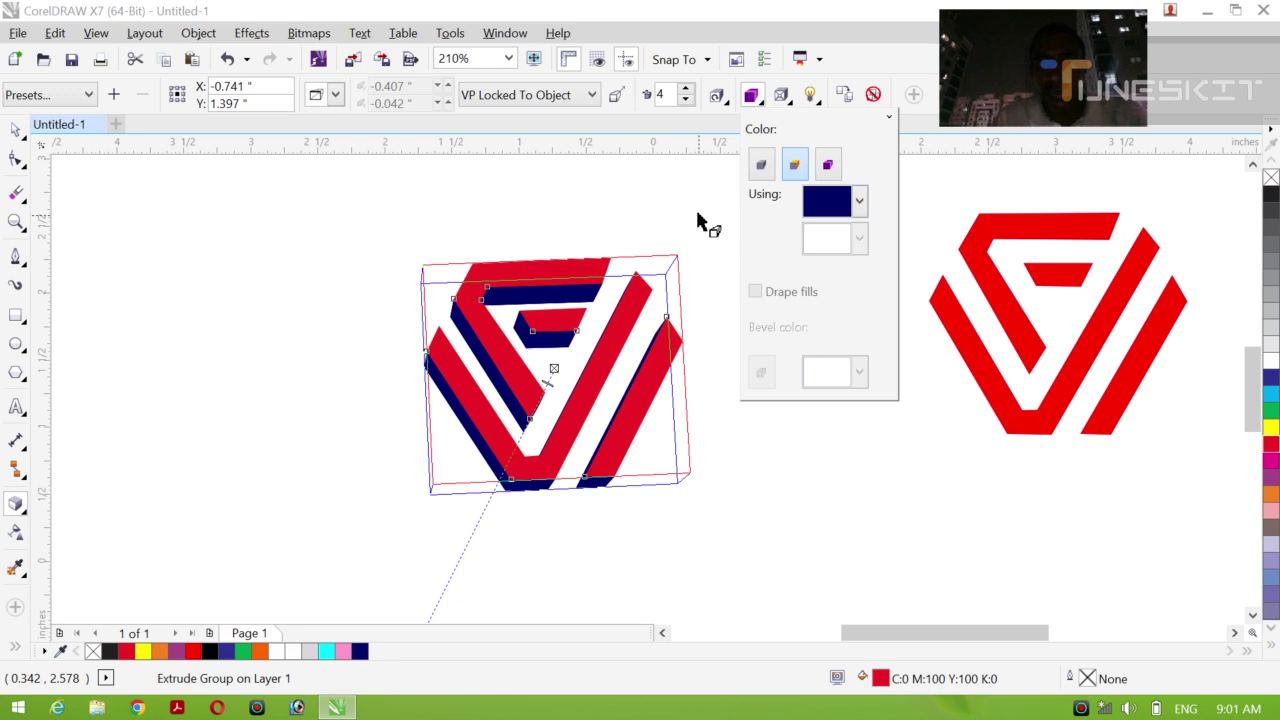
# - Look at the extrusion's bevel options and return to the Pick tool
pyautogui.click(783, 100)
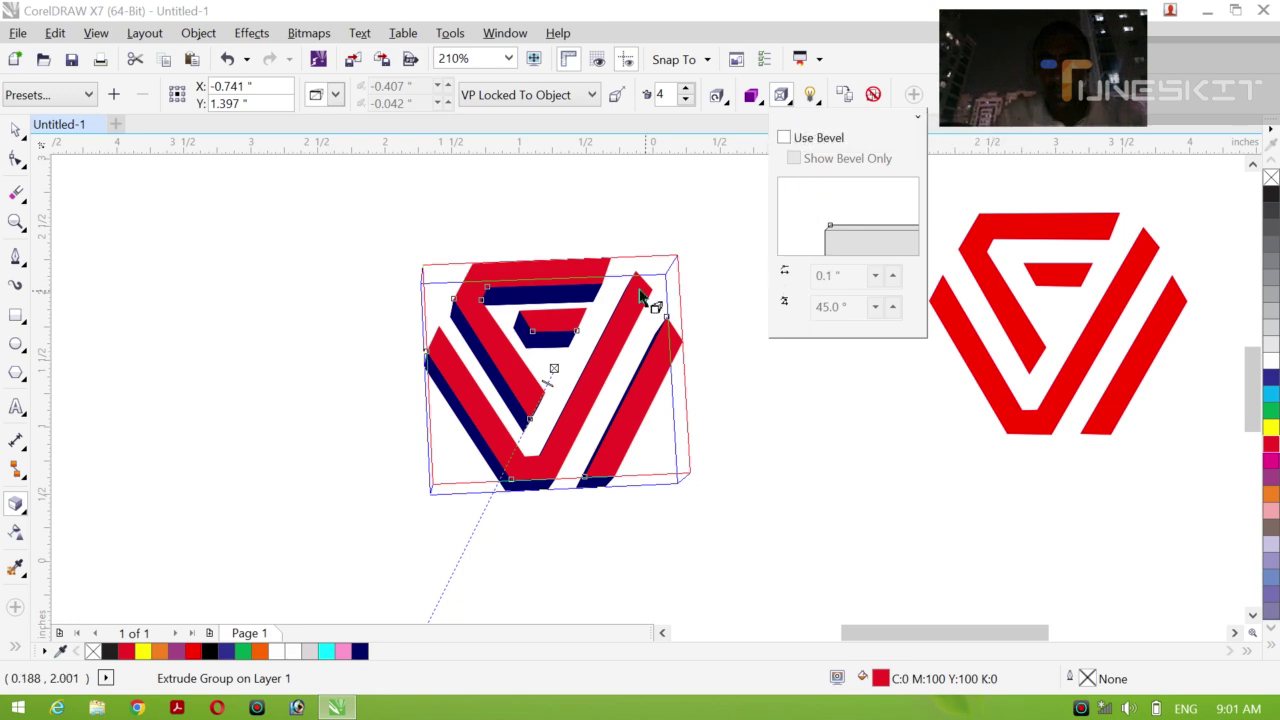
pyautogui.click(18, 134)
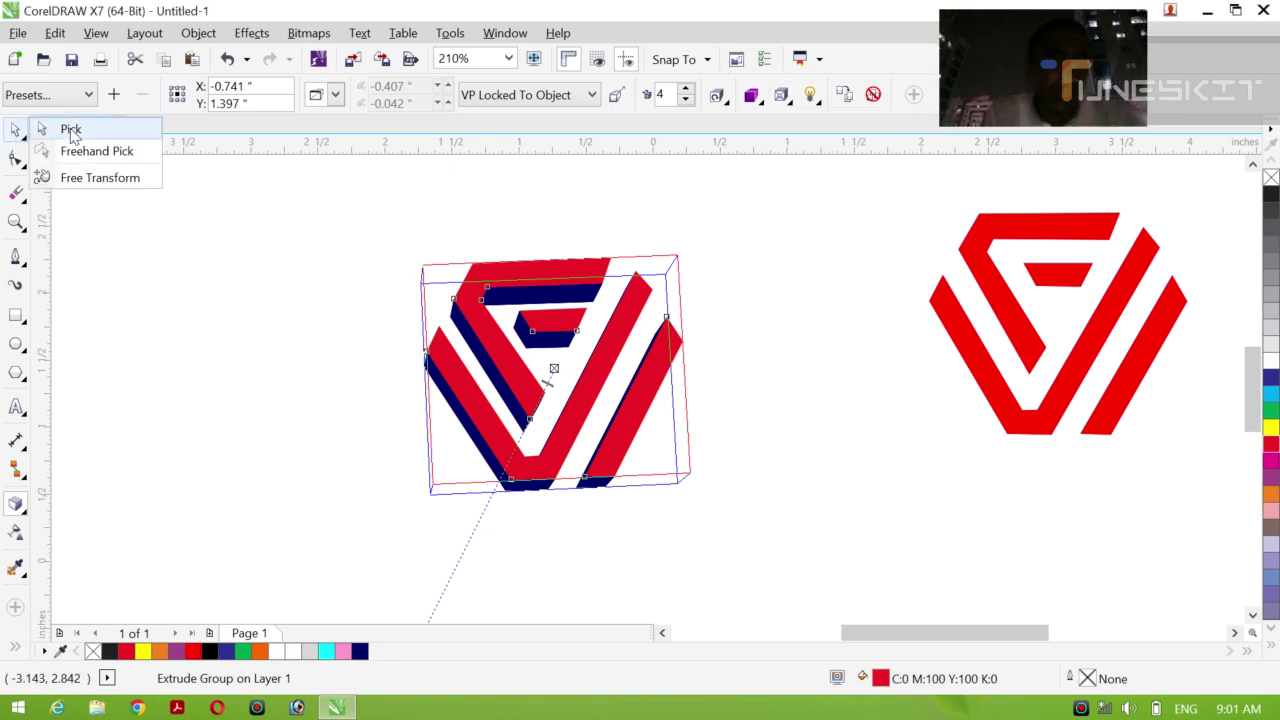
pyautogui.click(60, 128)
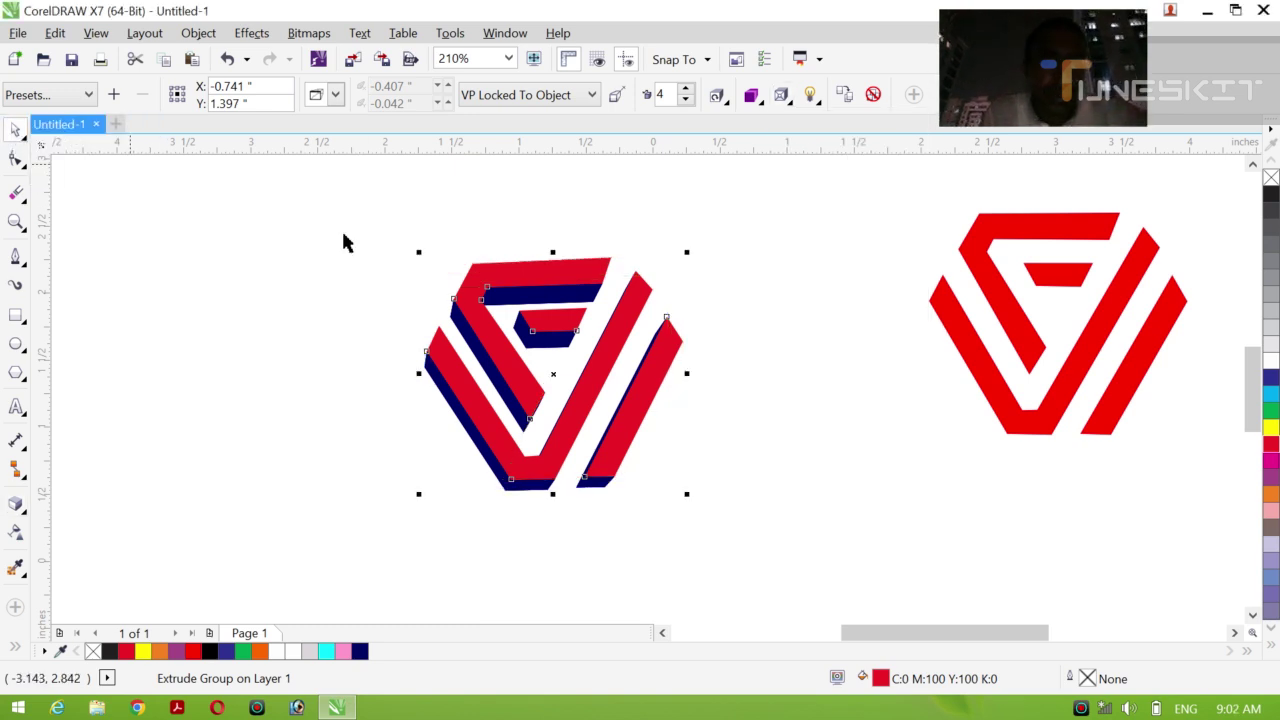
# - Try extrusion lights 1, 2 and 3, keep only light 2 on at intensity 100 and move it to the lighting cube's top back edge
pyautogui.click(814, 98)
pyautogui.click(818, 210)
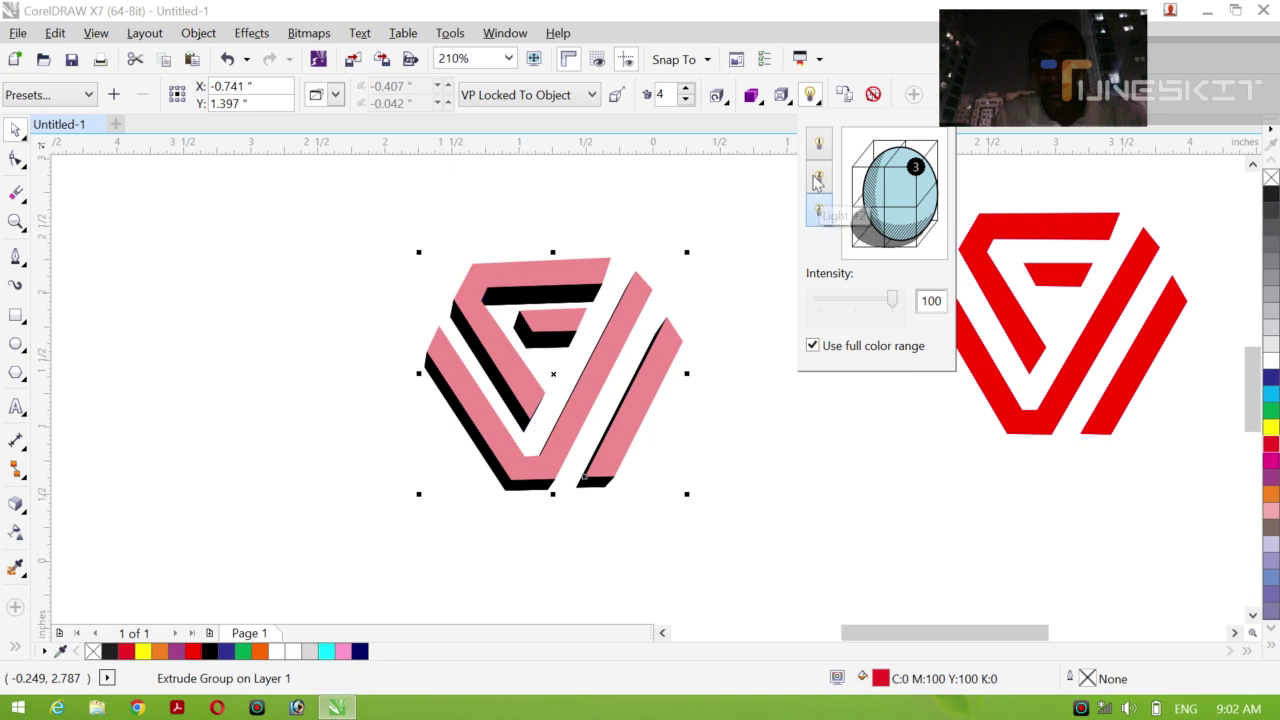
pyautogui.click(819, 178)
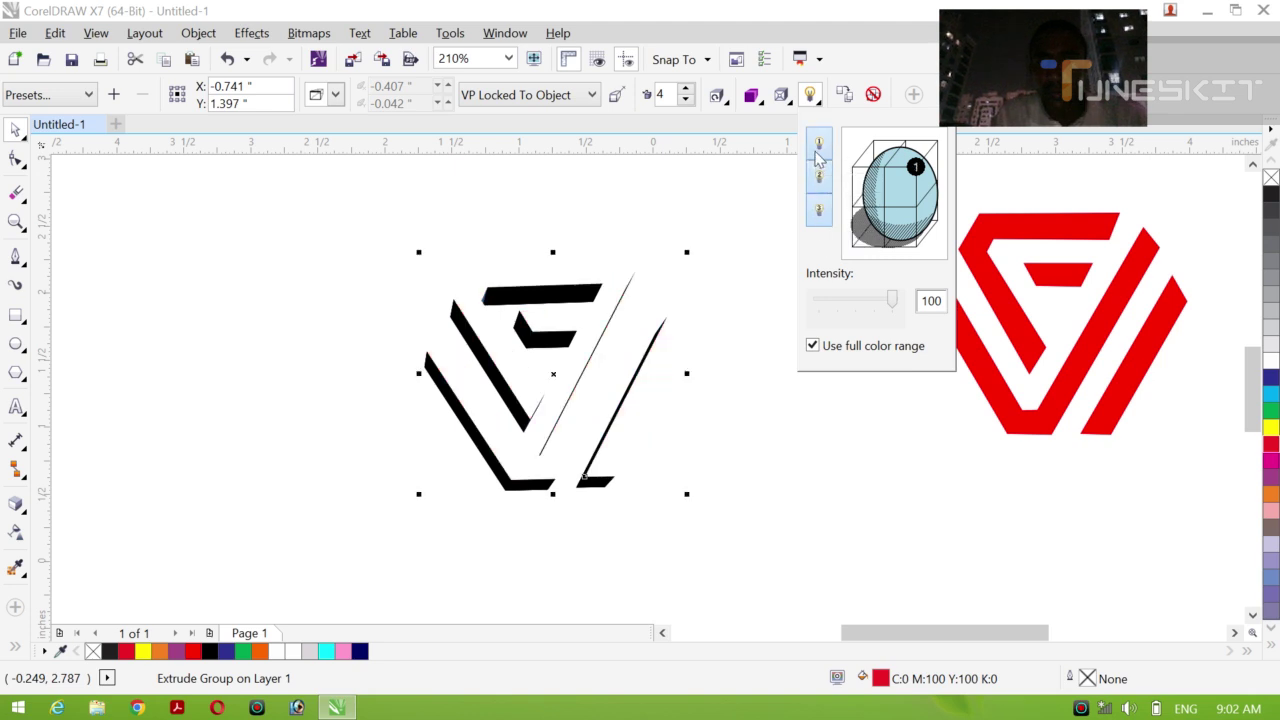
pyautogui.click(817, 148)
pyautogui.click(817, 184)
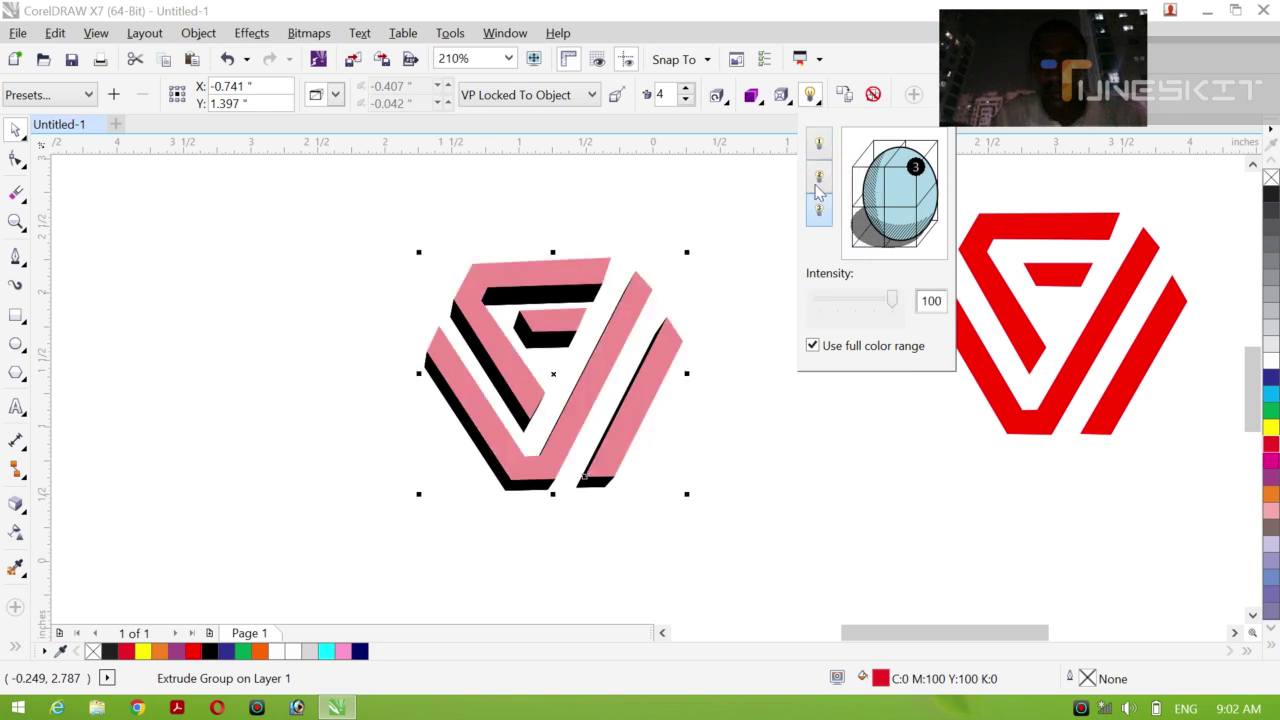
pyautogui.click(819, 189)
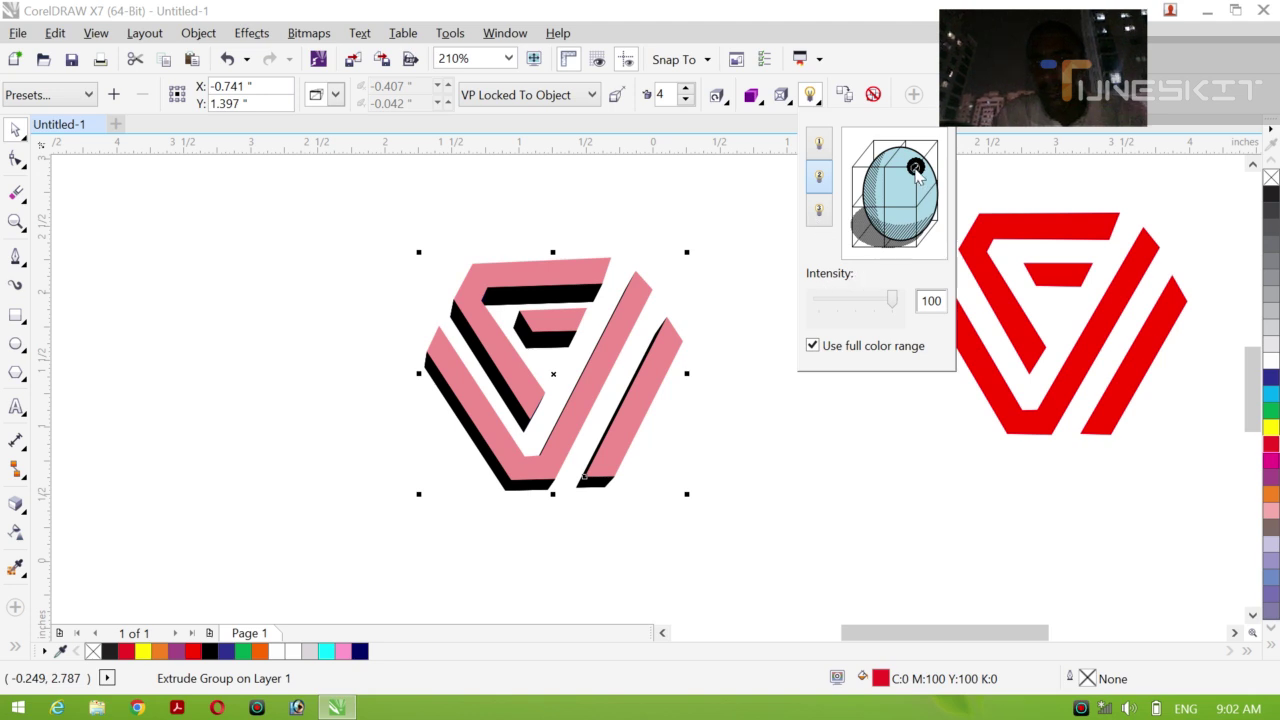
pyautogui.moveTo(916, 170); pyautogui.dragTo(885, 211)
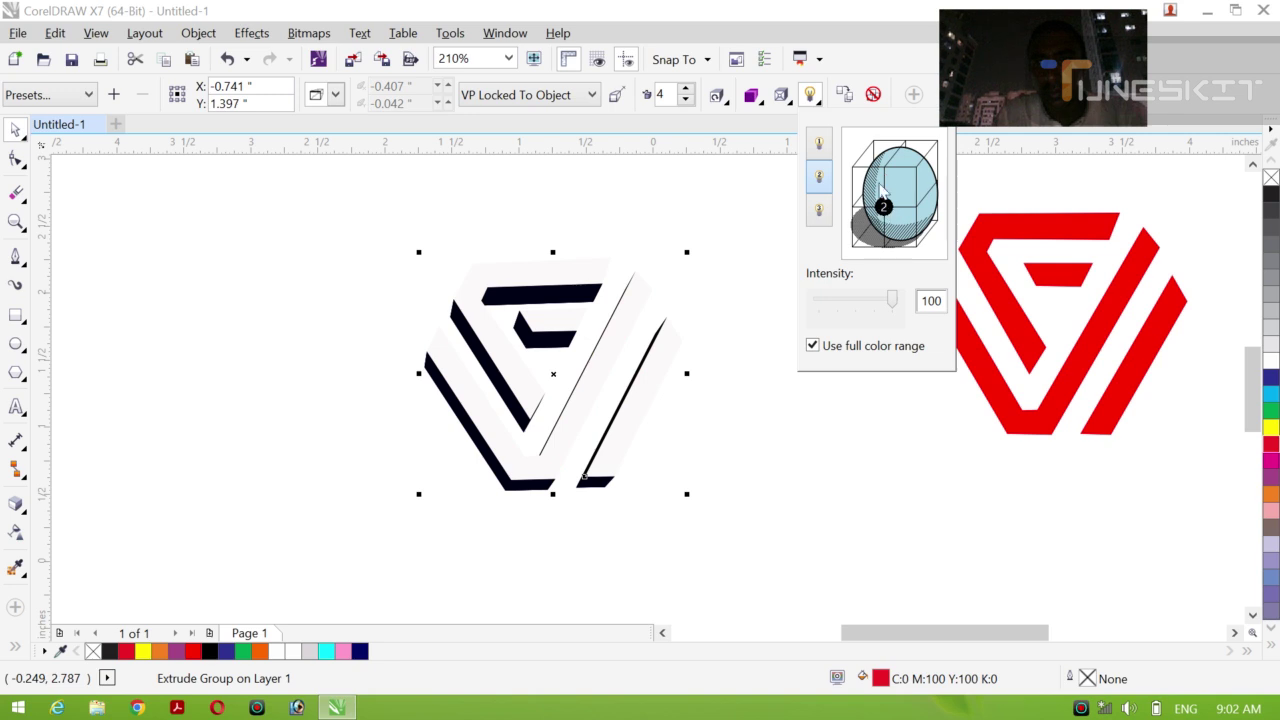
pyautogui.moveTo(883, 205)
pyautogui.mouseDown()
pyautogui.moveTo(884, 168)
pyautogui.moveTo(905, 140)
pyautogui.mouseUp()
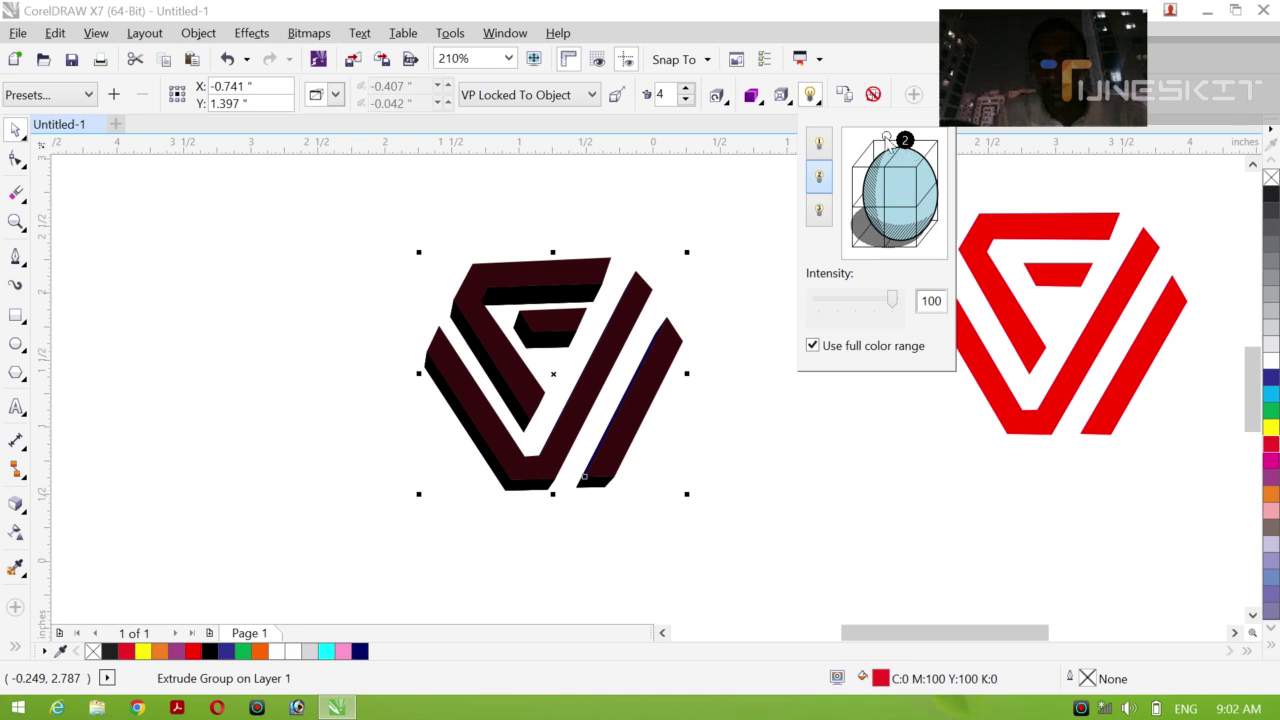
# - Try extrusion light 2 at several points of the lighting cube and leave it at the front face's bottom right corner
pyautogui.moveTo(905, 140); pyautogui.dragTo(874, 141)
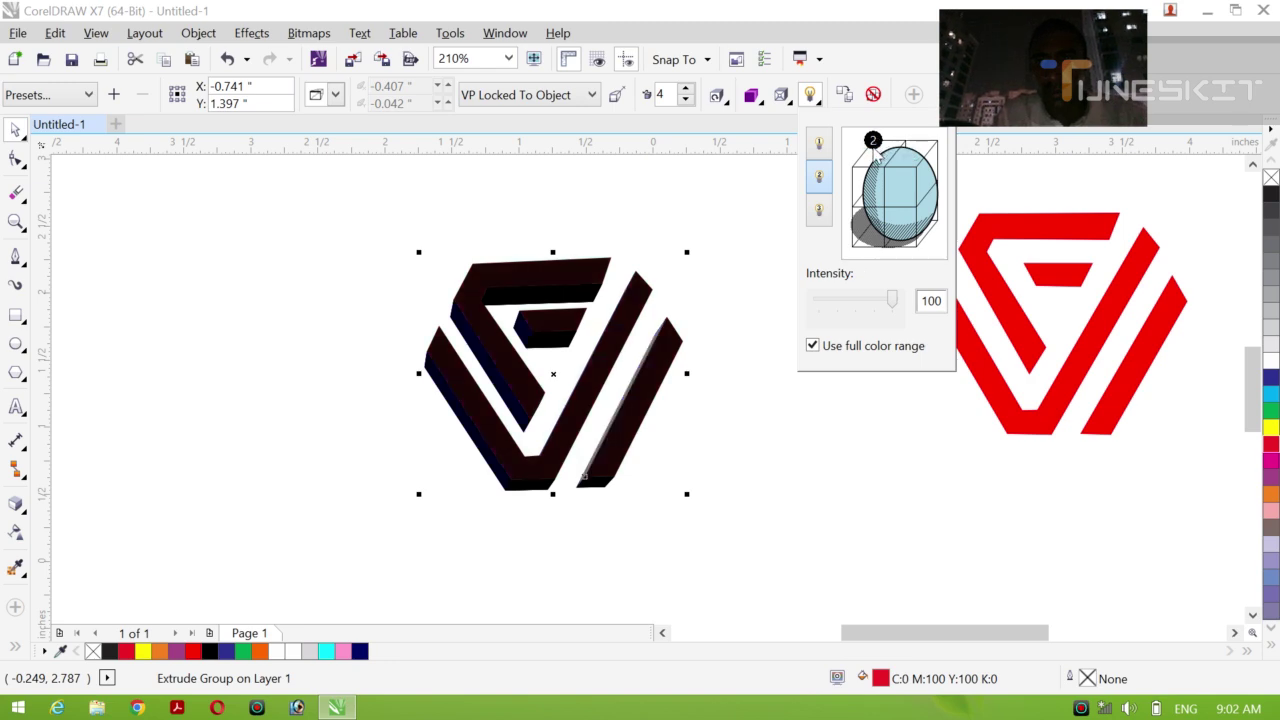
pyautogui.moveTo(873, 141); pyautogui.dragTo(937, 142)
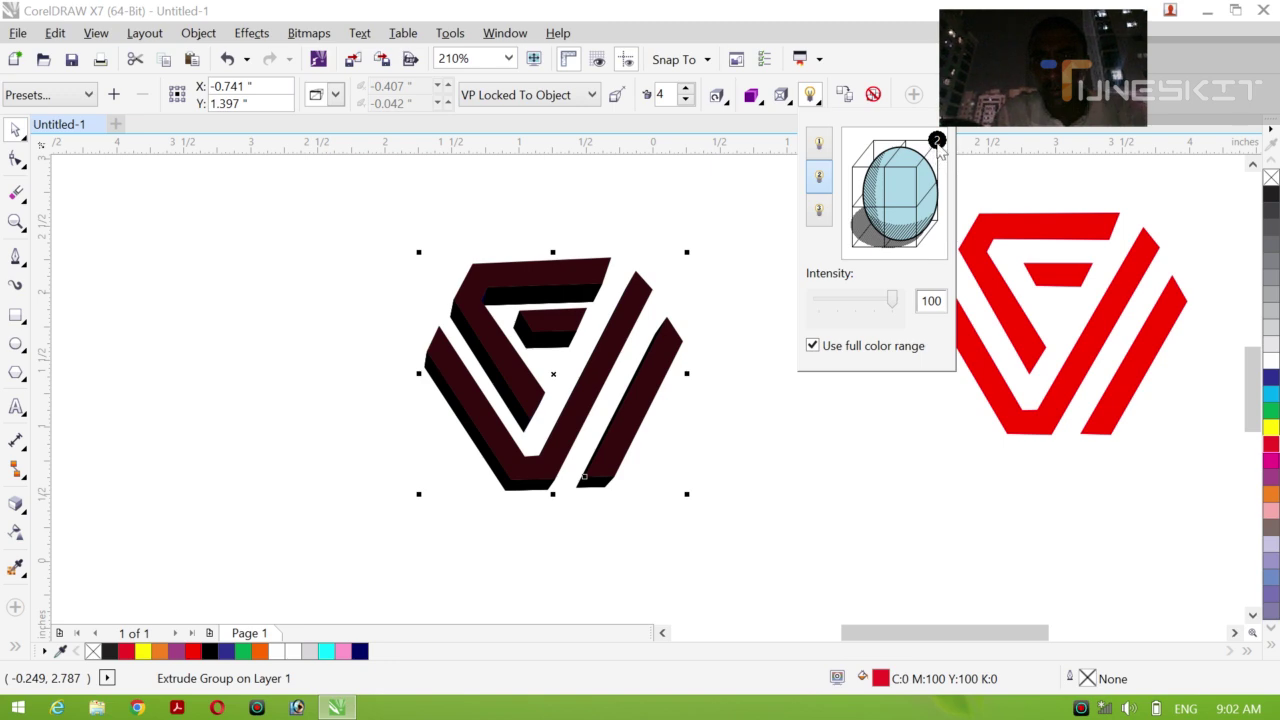
pyautogui.moveTo(937, 140); pyautogui.dragTo(916, 168)
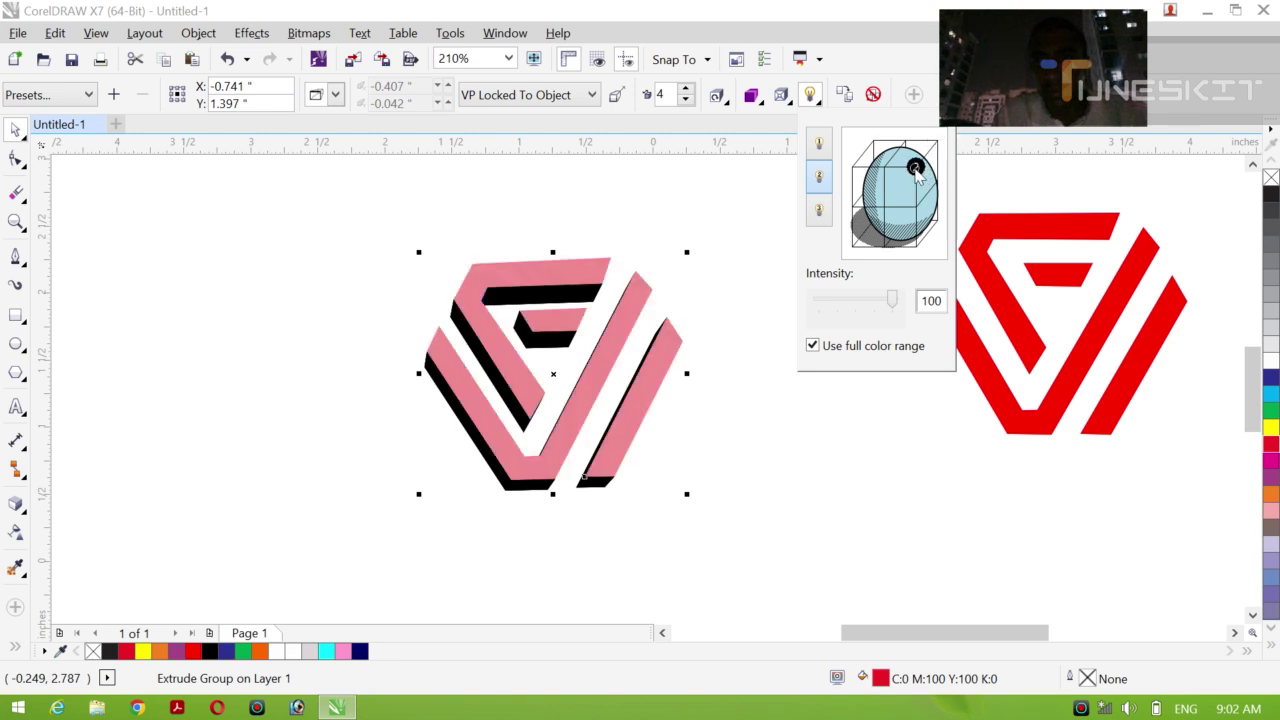
pyautogui.moveTo(939, 187); pyautogui.dragTo(915, 207)
pyautogui.click(922, 238)
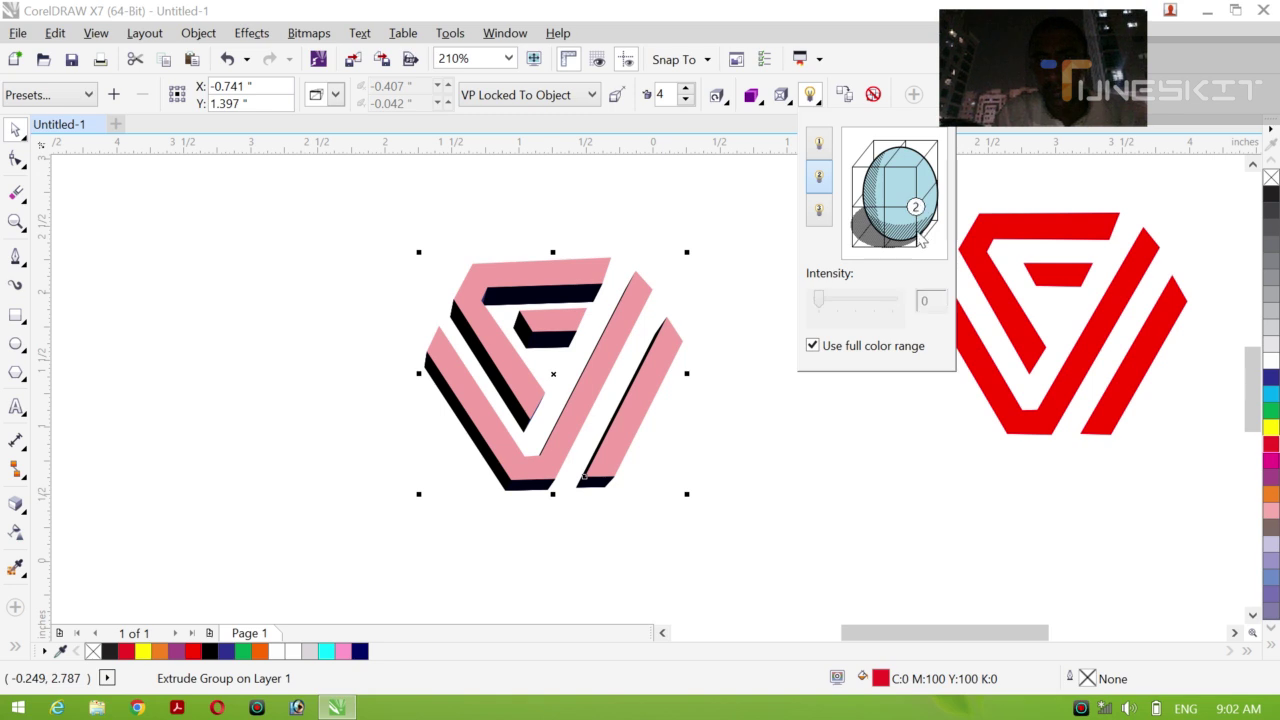
pyautogui.click(916, 210)
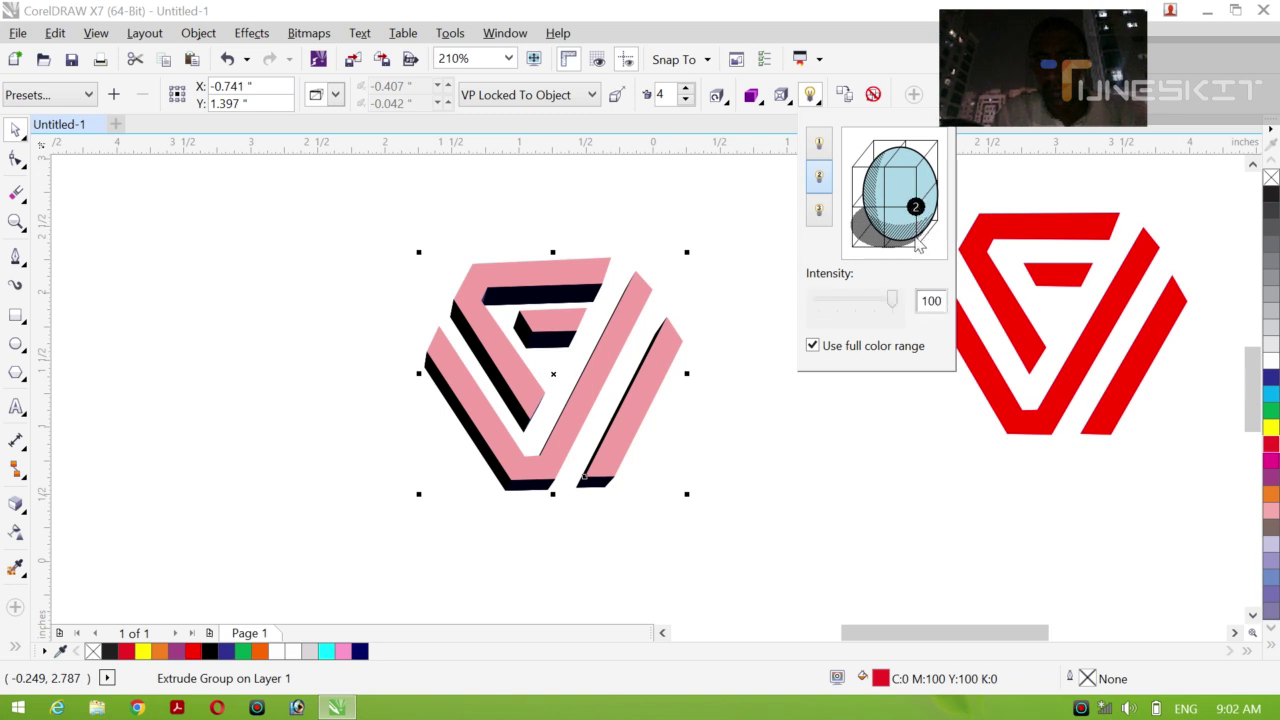
pyautogui.click(916, 249)
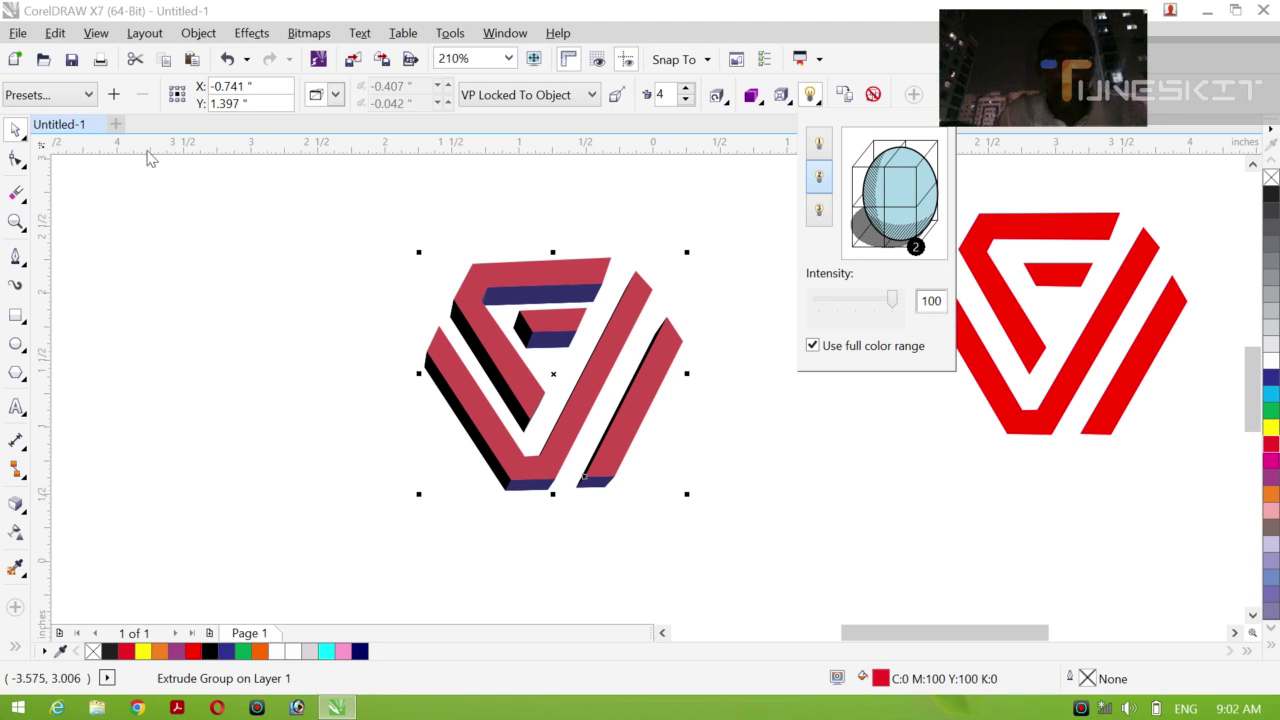
pyautogui.click(25, 138)
pyautogui.click(385, 324)
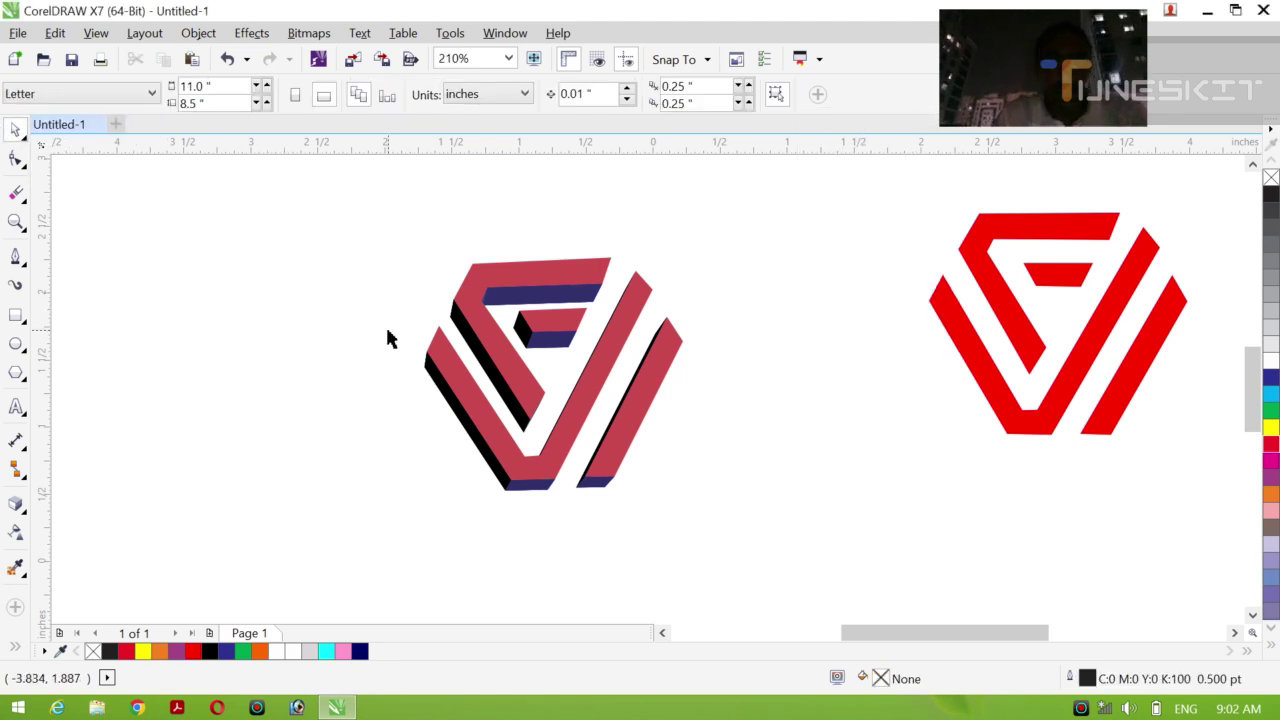
# - Give the extruded logo's front faces a linear fountain fill from red at the upper left corner to dark gray at the lower right stripe
pyautogui.click(501, 340)
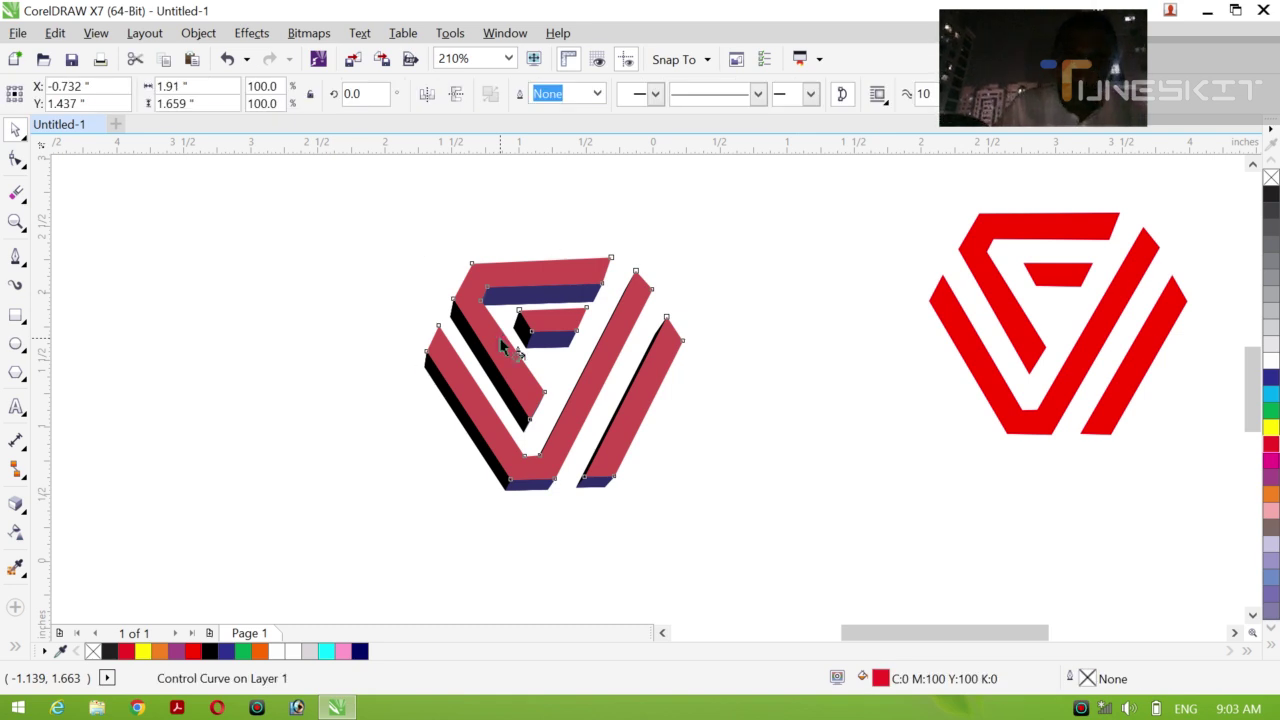
pyautogui.press('g')
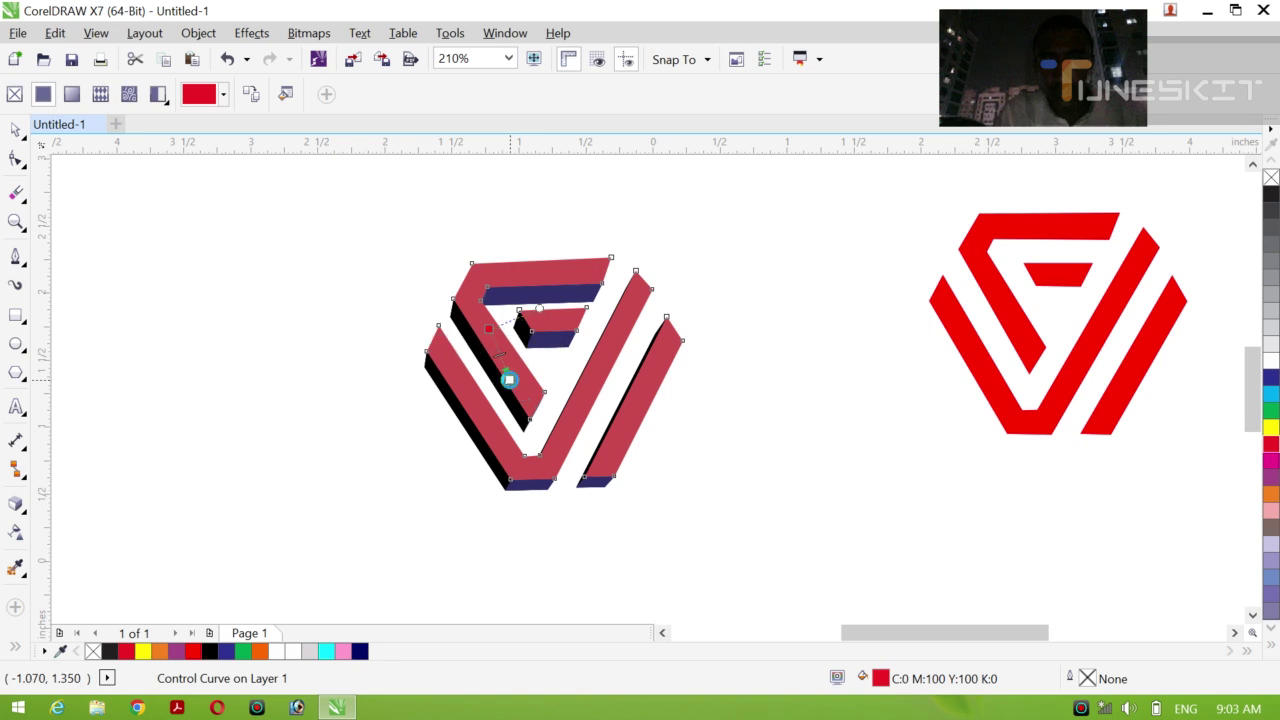
pyautogui.moveTo(488, 328); pyautogui.dragTo(500, 355)
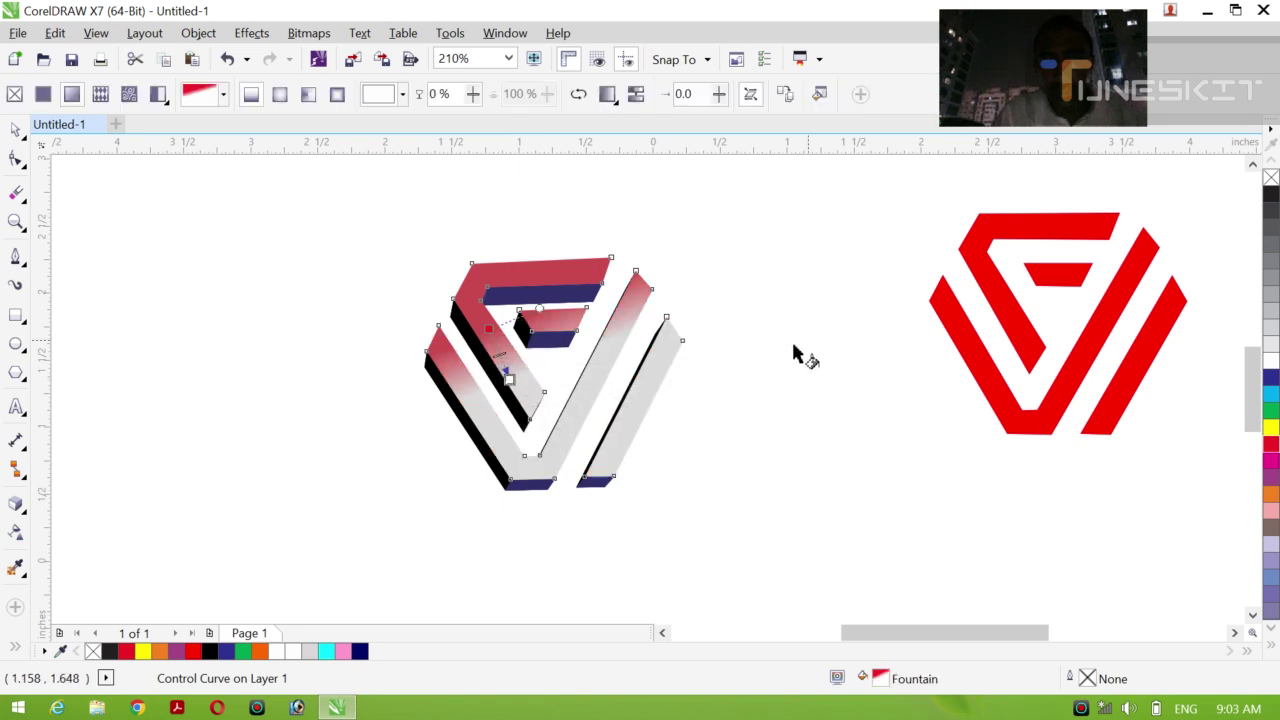
pyautogui.moveTo(503, 362); pyautogui.dragTo(558, 438)
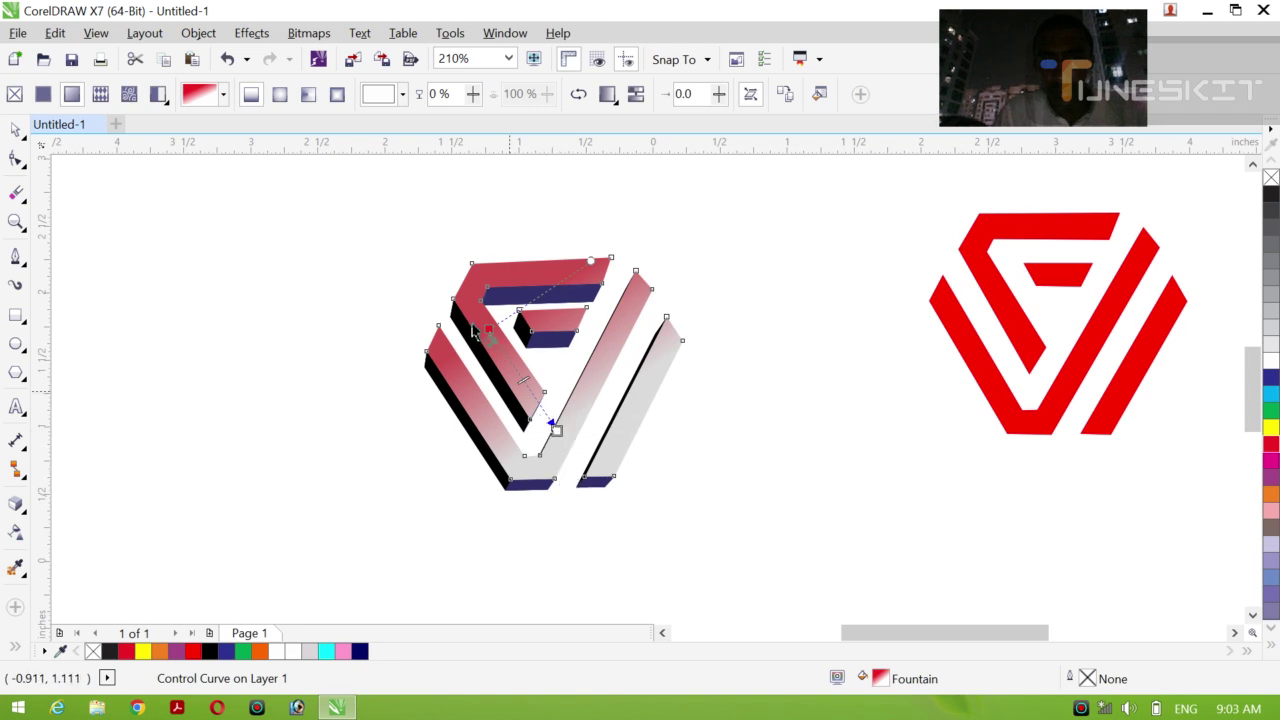
pyautogui.moveTo(484, 326); pyautogui.dragTo(468, 268)
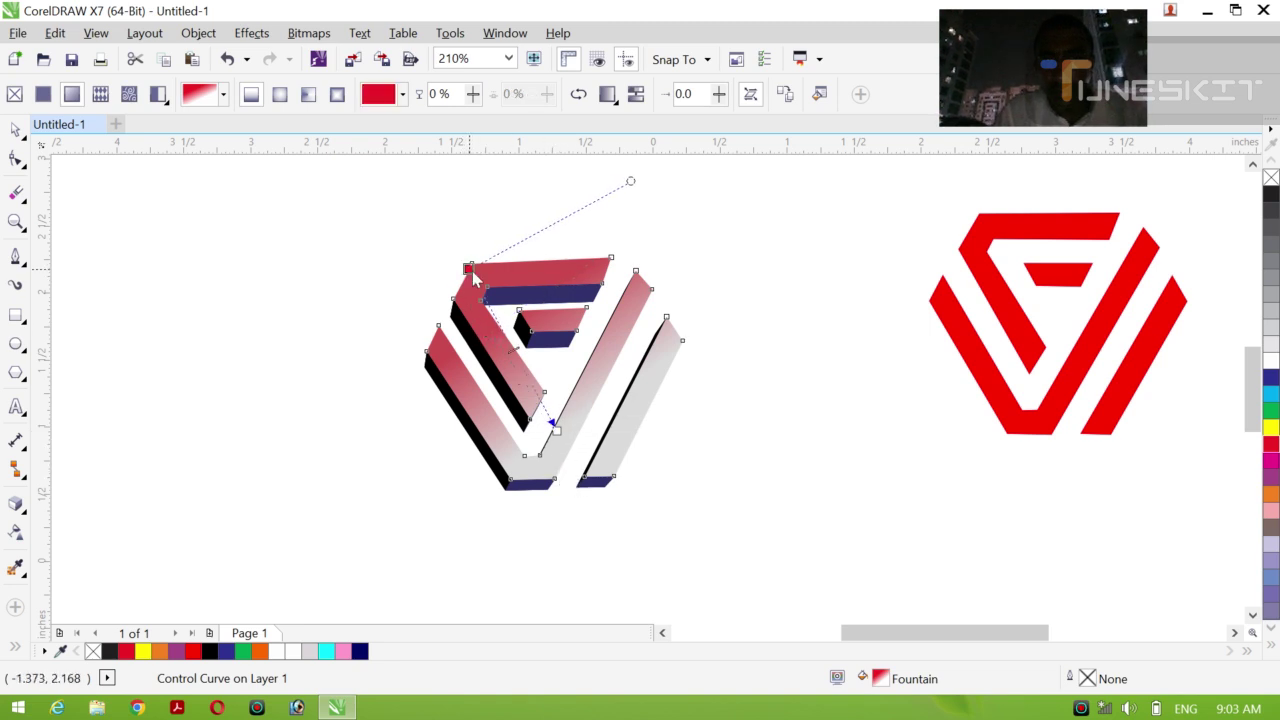
pyautogui.moveTo(558, 430); pyautogui.dragTo(593, 469)
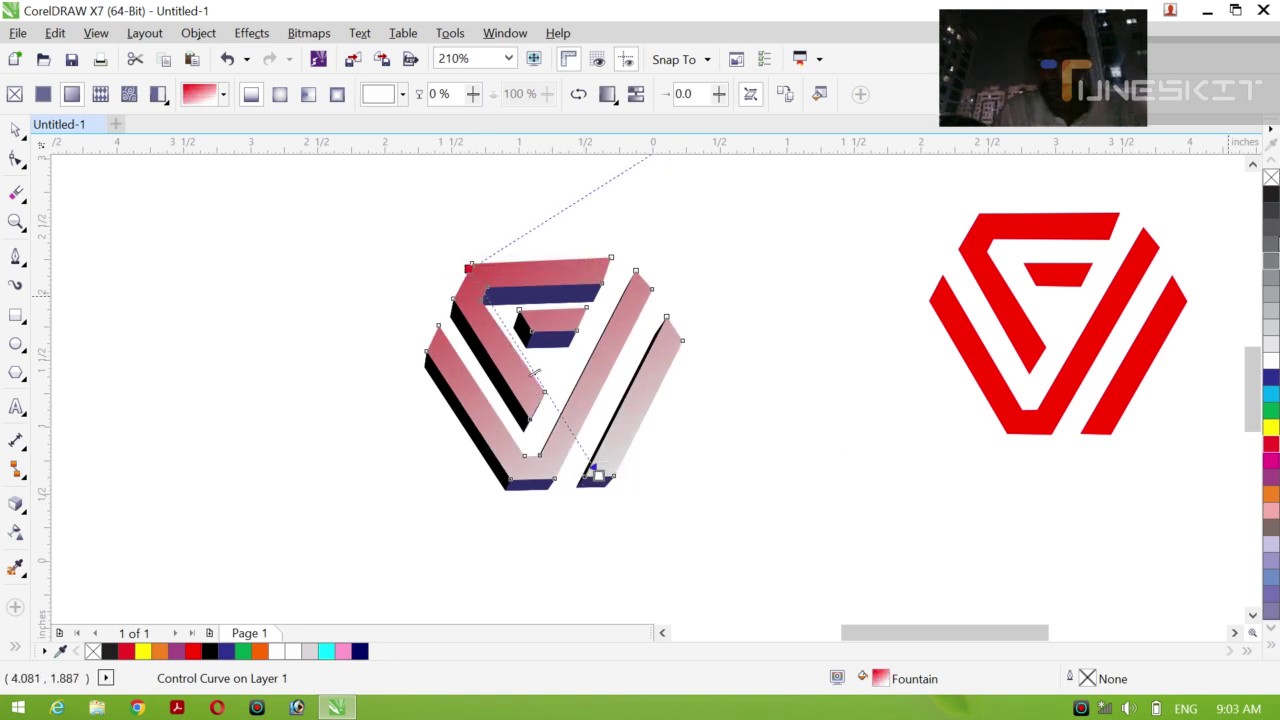
pyautogui.click(1273, 220)
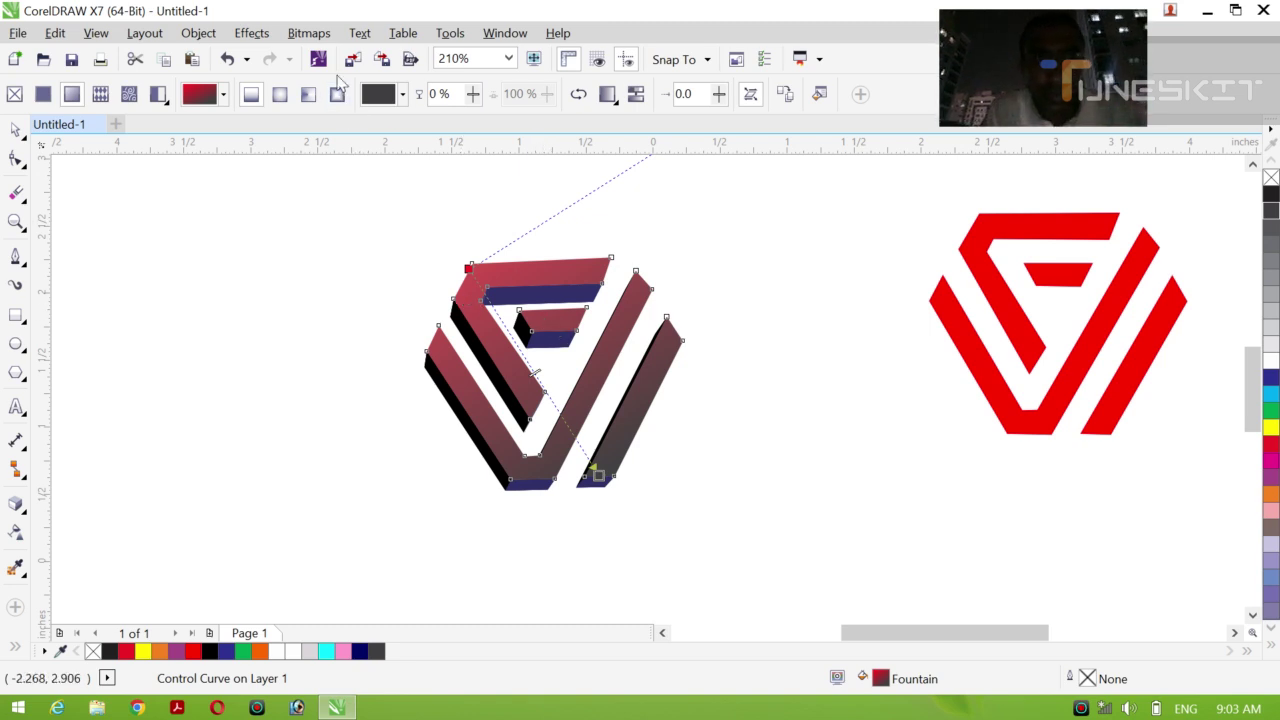
# - Change the front faces' fountain fill to rectangular, with the dark gray node on the inner left arm and the red node below the right stripe
pyautogui.click(337, 94)
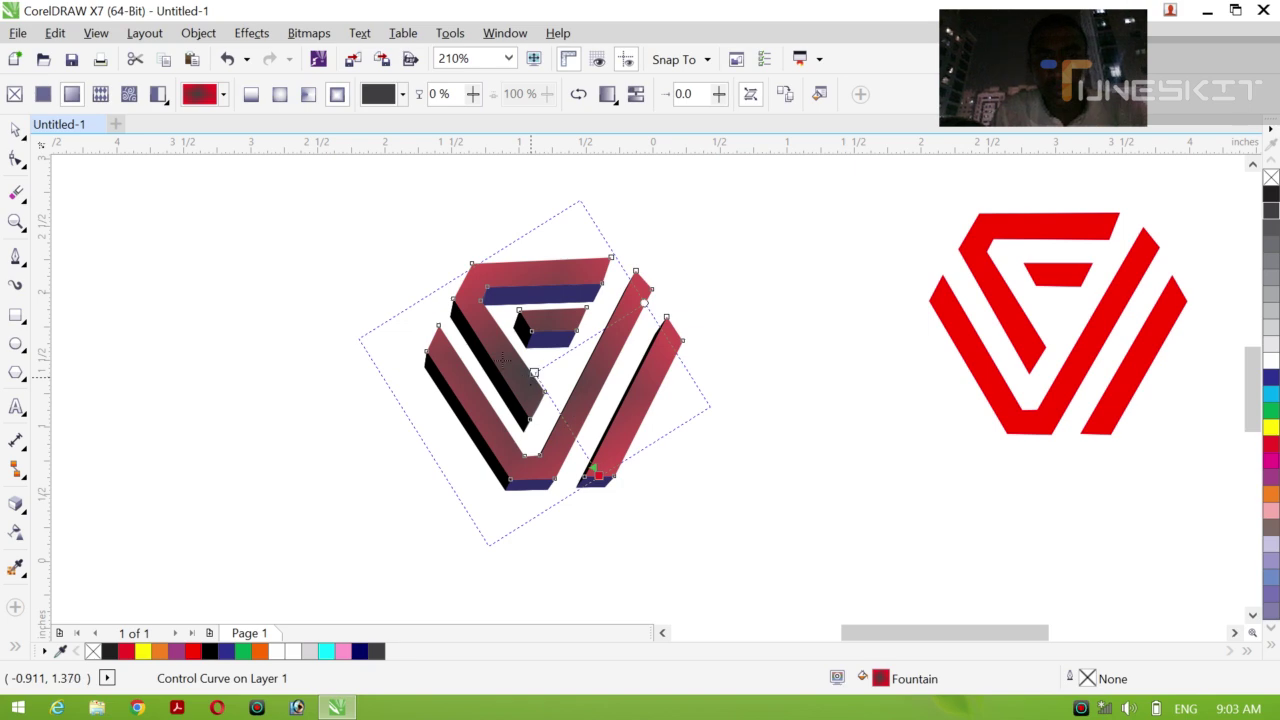
pyautogui.moveTo(503, 357); pyautogui.dragTo(543, 413)
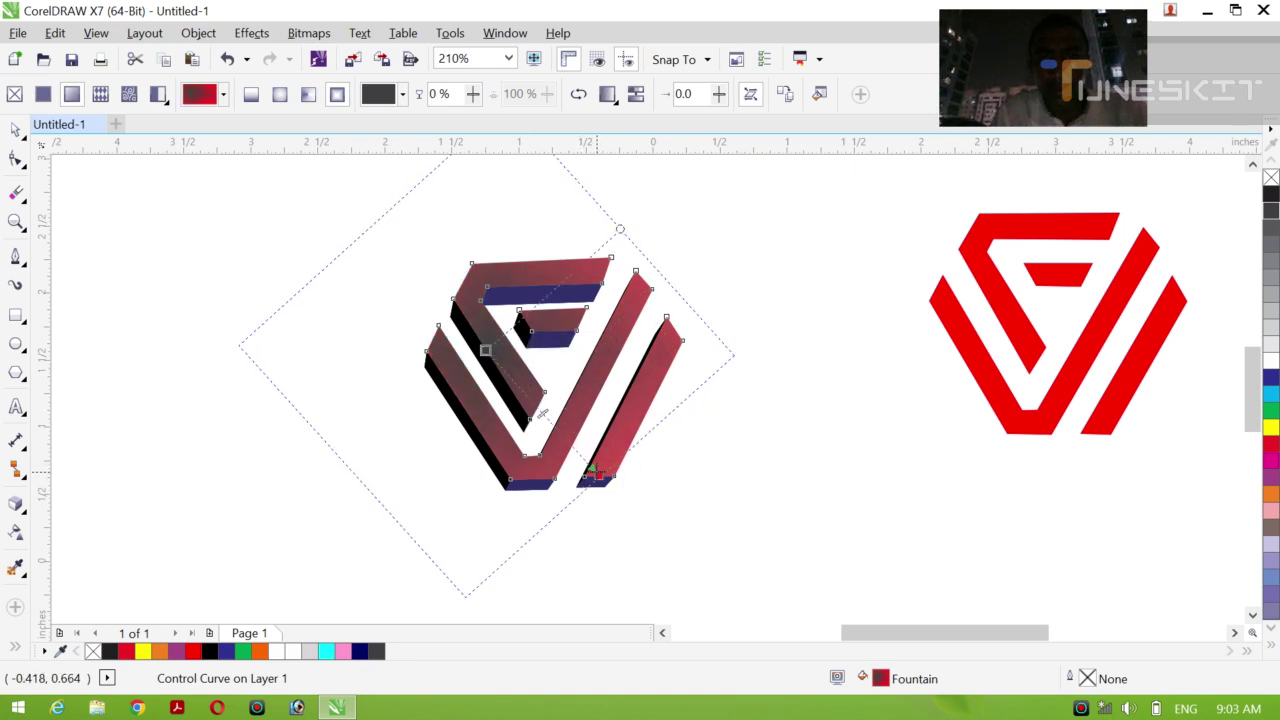
pyautogui.moveTo(593, 470); pyautogui.dragTo(606, 503)
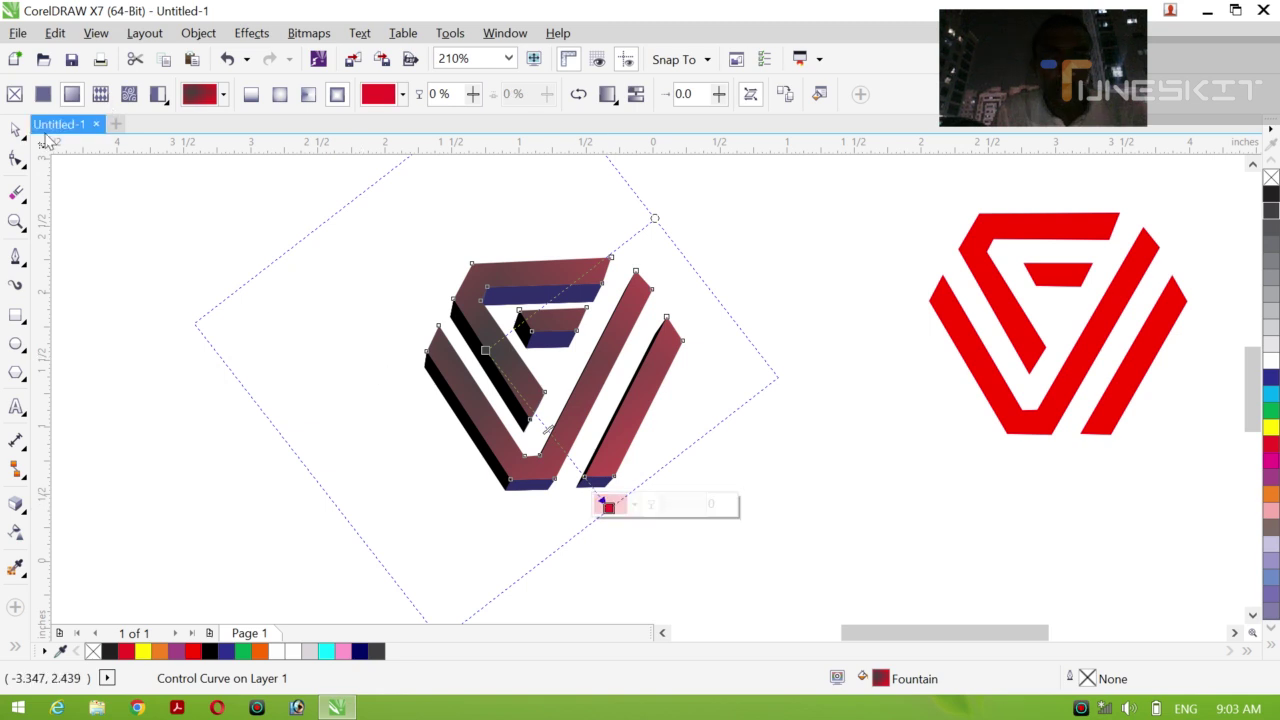
pyautogui.click(22, 136)
pyautogui.click(63, 126)
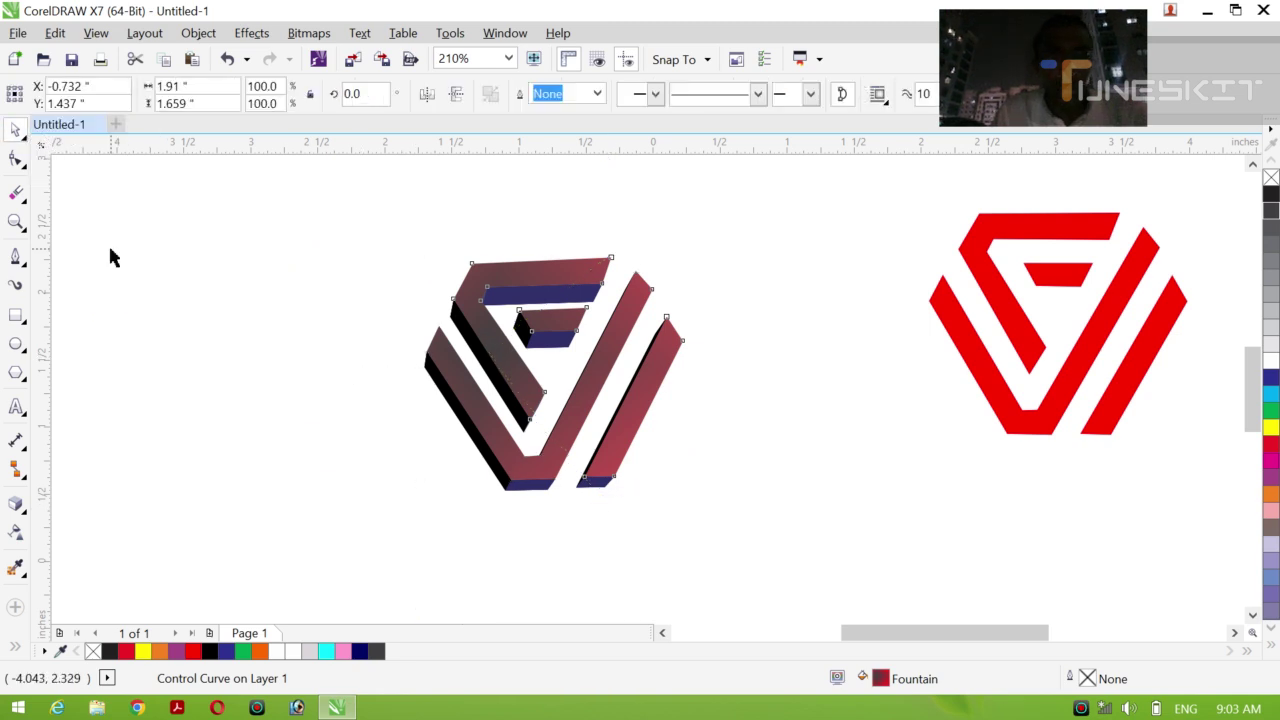
pyautogui.click(110, 250)
# - Group the extruded logo, enlarge it to about 2.33 by 2.10 inches and place it farther left of the flat logo
pyautogui.moveTo(333, 218); pyautogui.dragTo(722, 512)
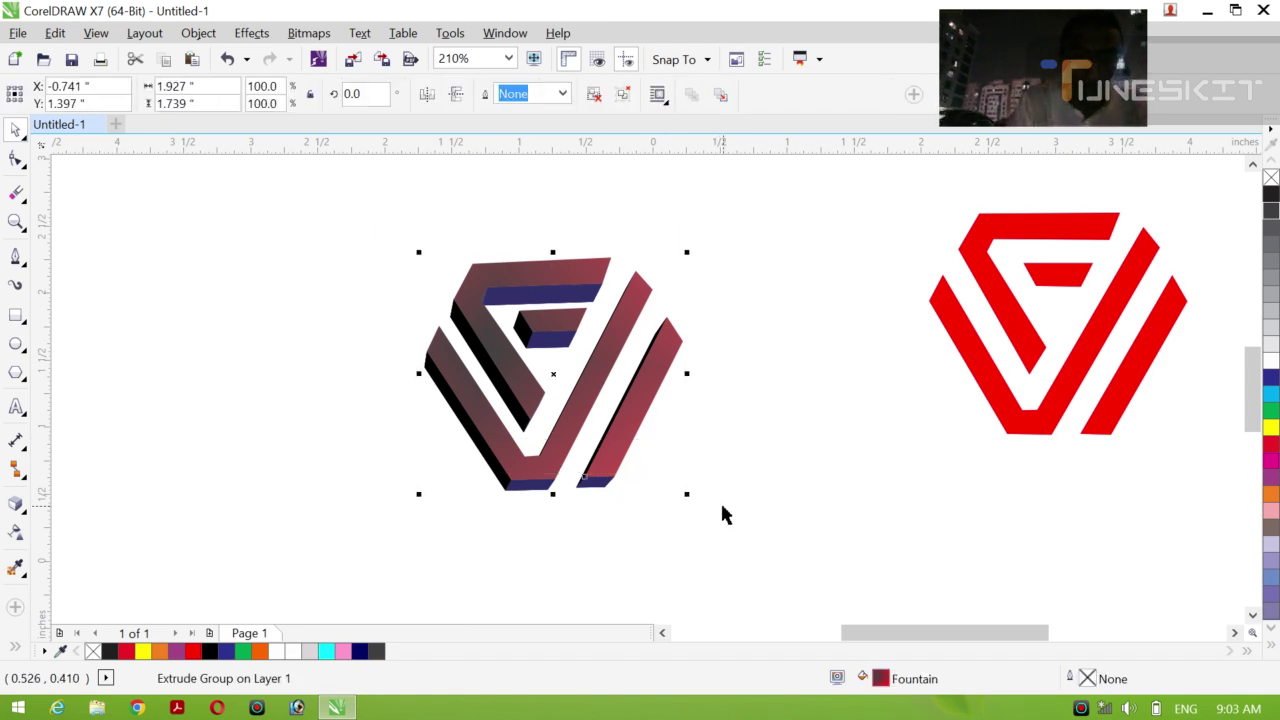
pyautogui.press('p')
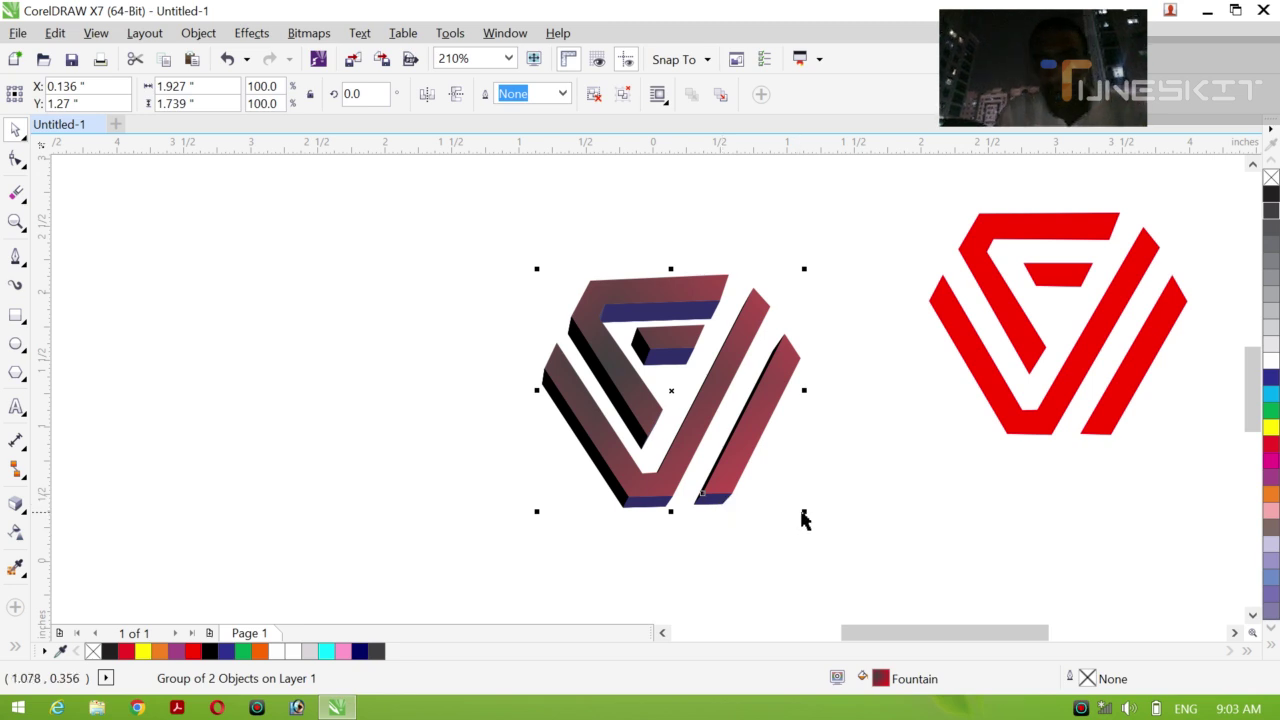
pyautogui.moveTo(806, 517); pyautogui.dragTo(930, 540)
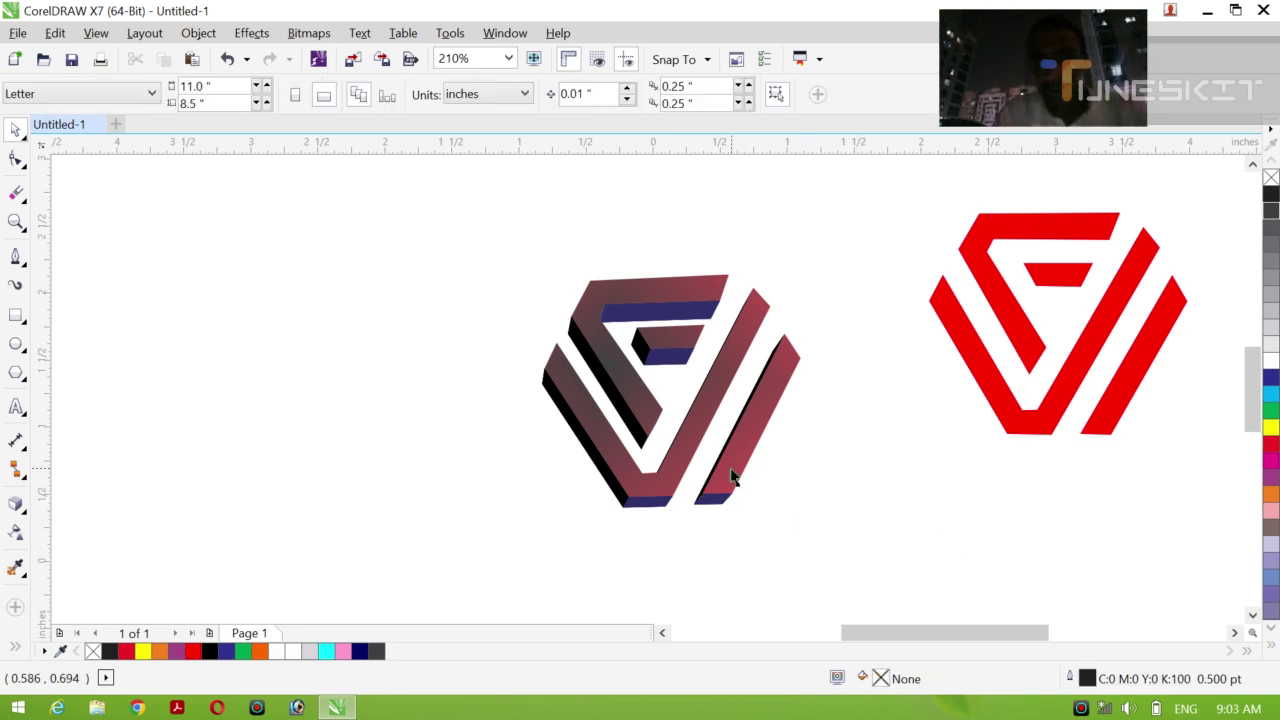
pyautogui.click(731, 477)
pyautogui.moveTo(805, 513); pyautogui.dragTo(948, 562)
pyautogui.moveTo(692, 417); pyautogui.dragTo(417, 382)
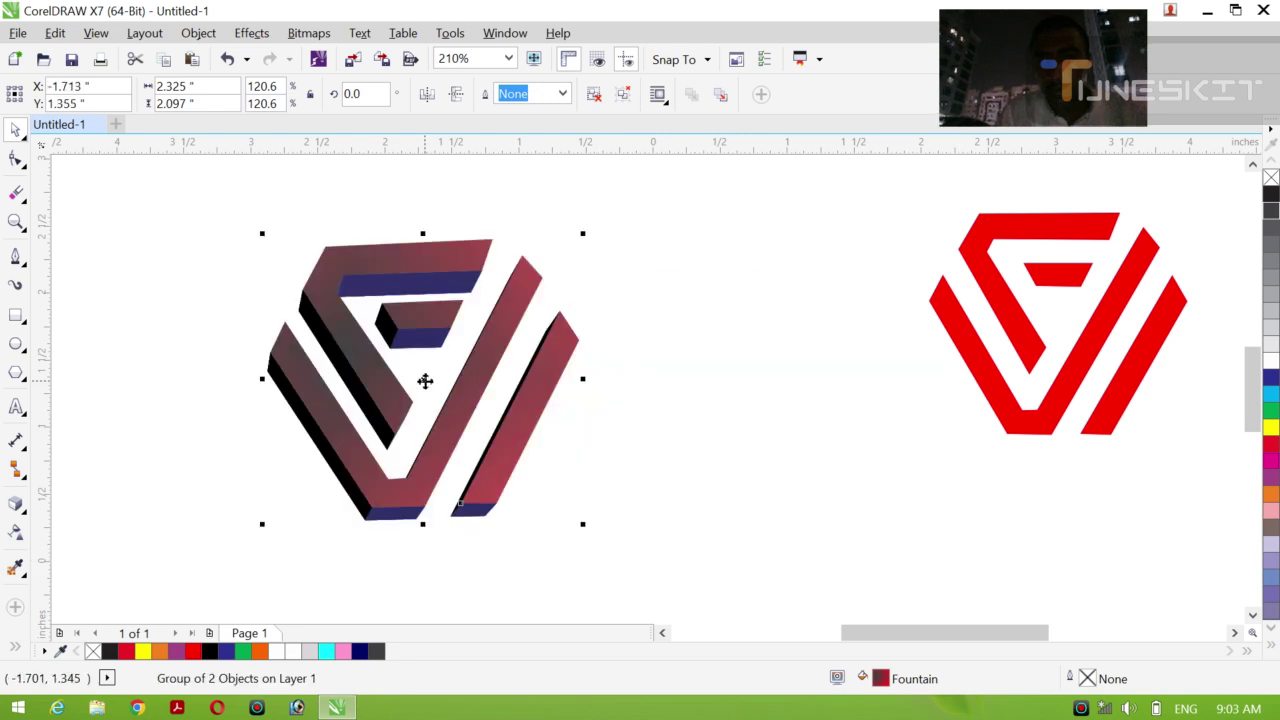
pyautogui.click(978, 367)
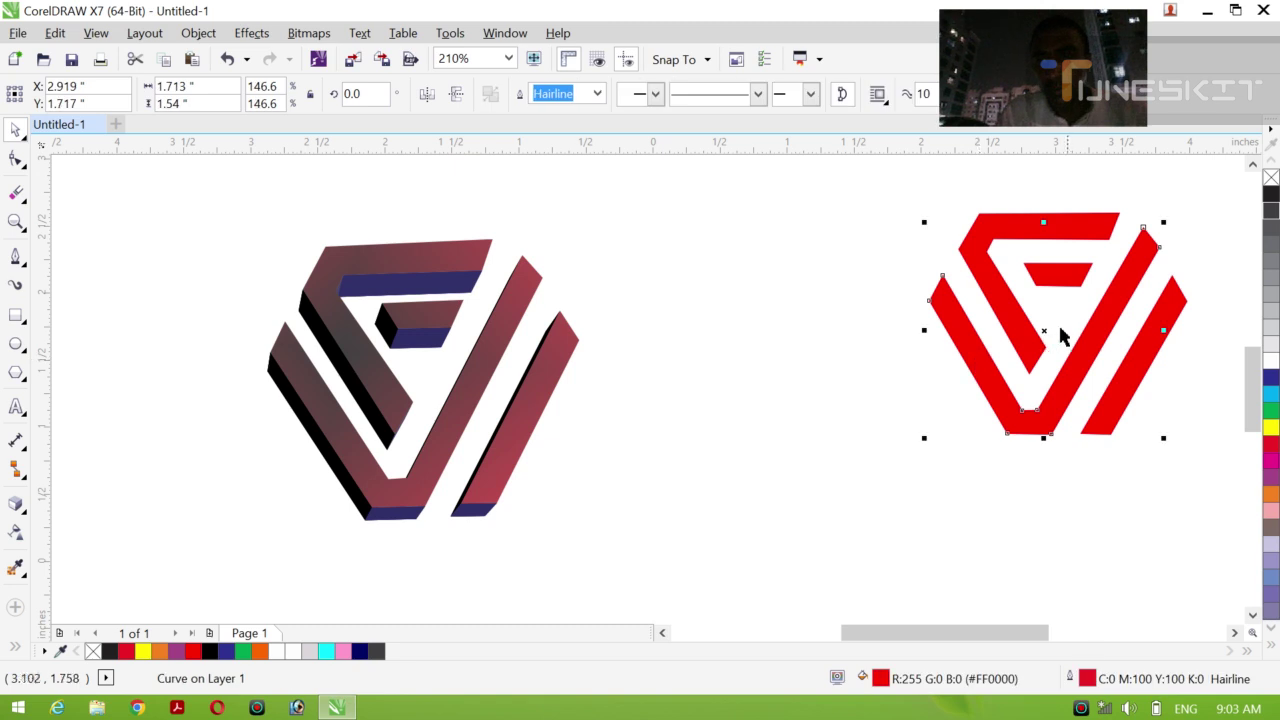
pyautogui.moveTo(1045, 333); pyautogui.dragTo(746, 400)
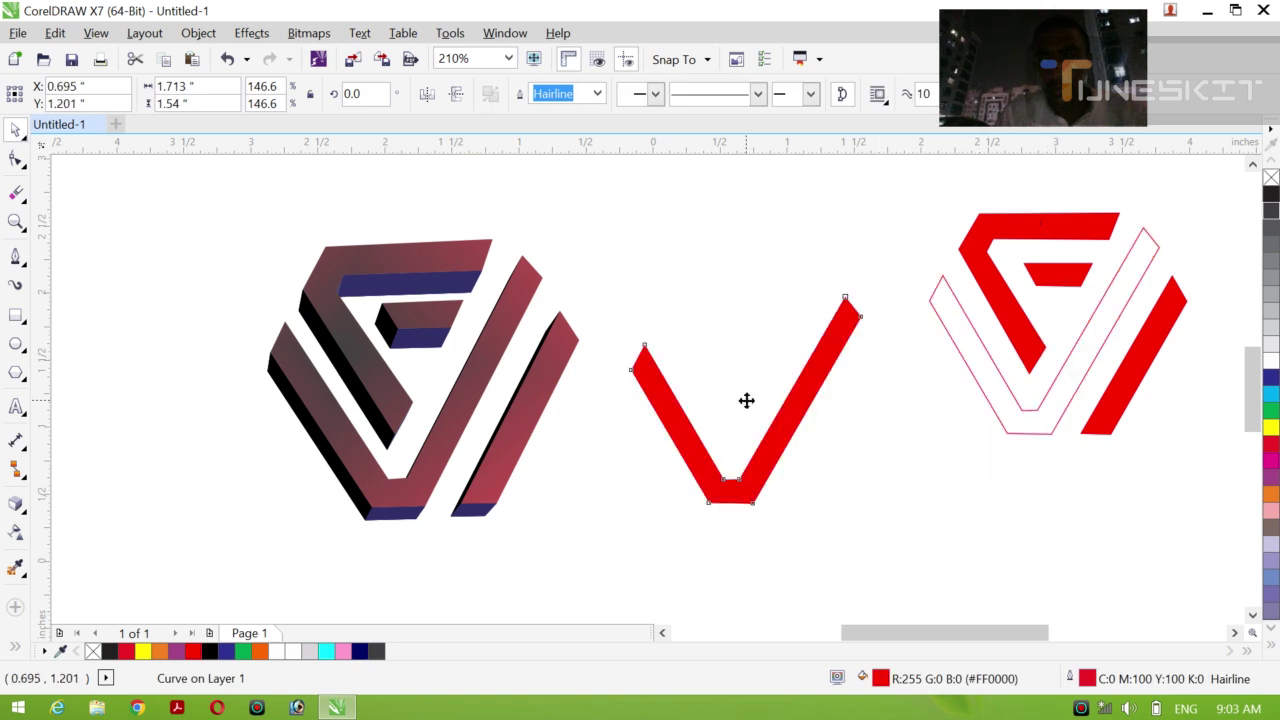
pyautogui.click(746, 400)
pyautogui.hotkey('ctrl', 'z')
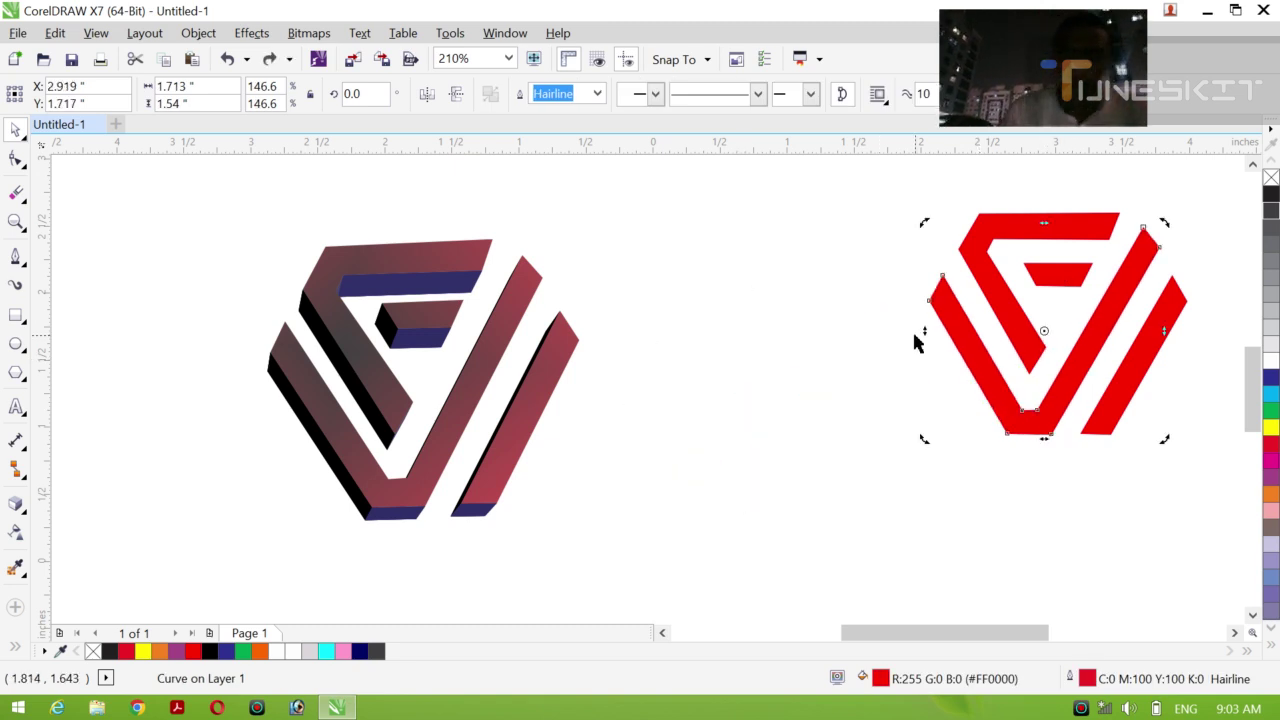
# - Move the whole flat red logo beside the extruded one and enlarge it to about 2.25 by 1.93 inches
pyautogui.moveTo(867, 164); pyautogui.dragTo(1202, 479)
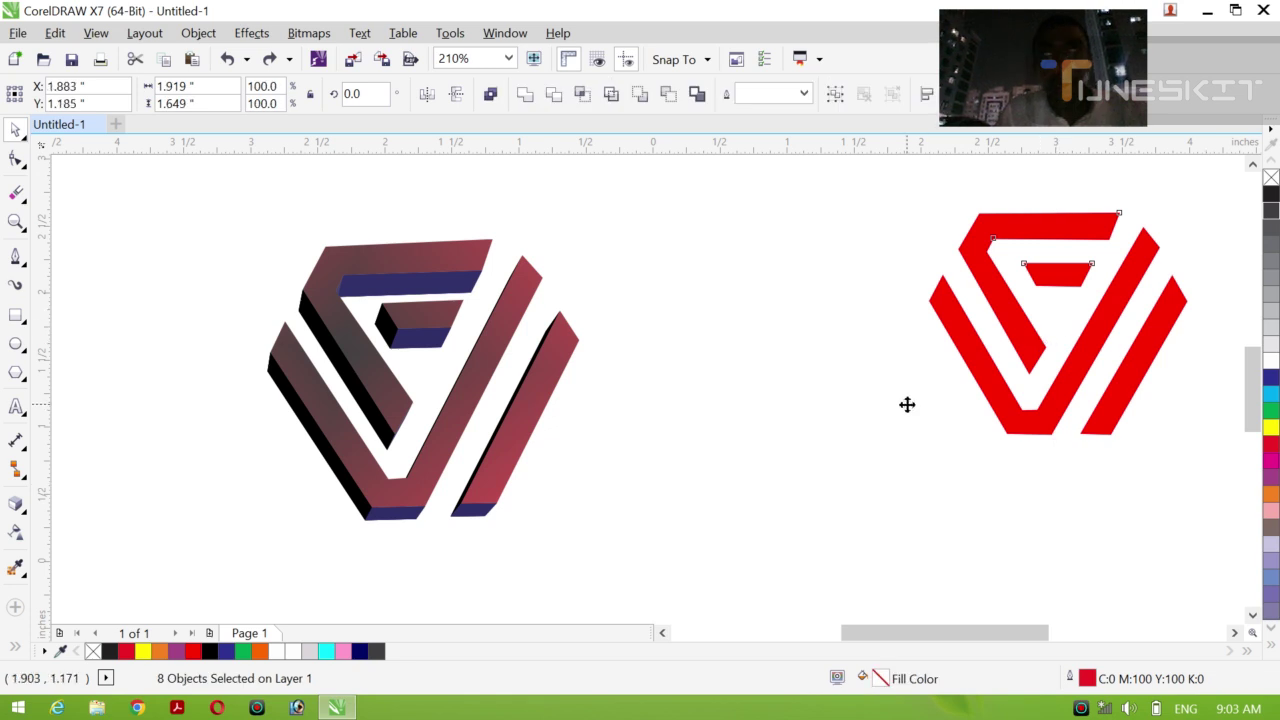
pyautogui.moveTo(907, 404); pyautogui.dragTo(757, 400)
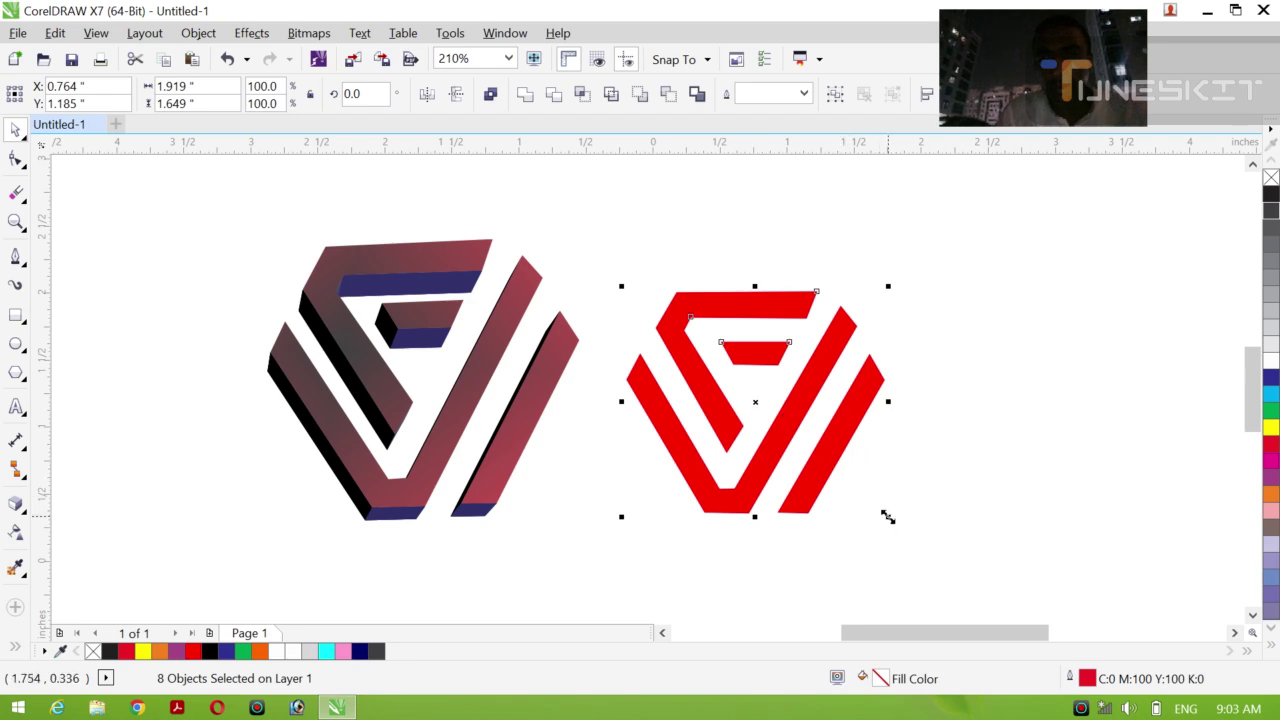
pyautogui.moveTo(888, 516); pyautogui.dragTo(958, 561)
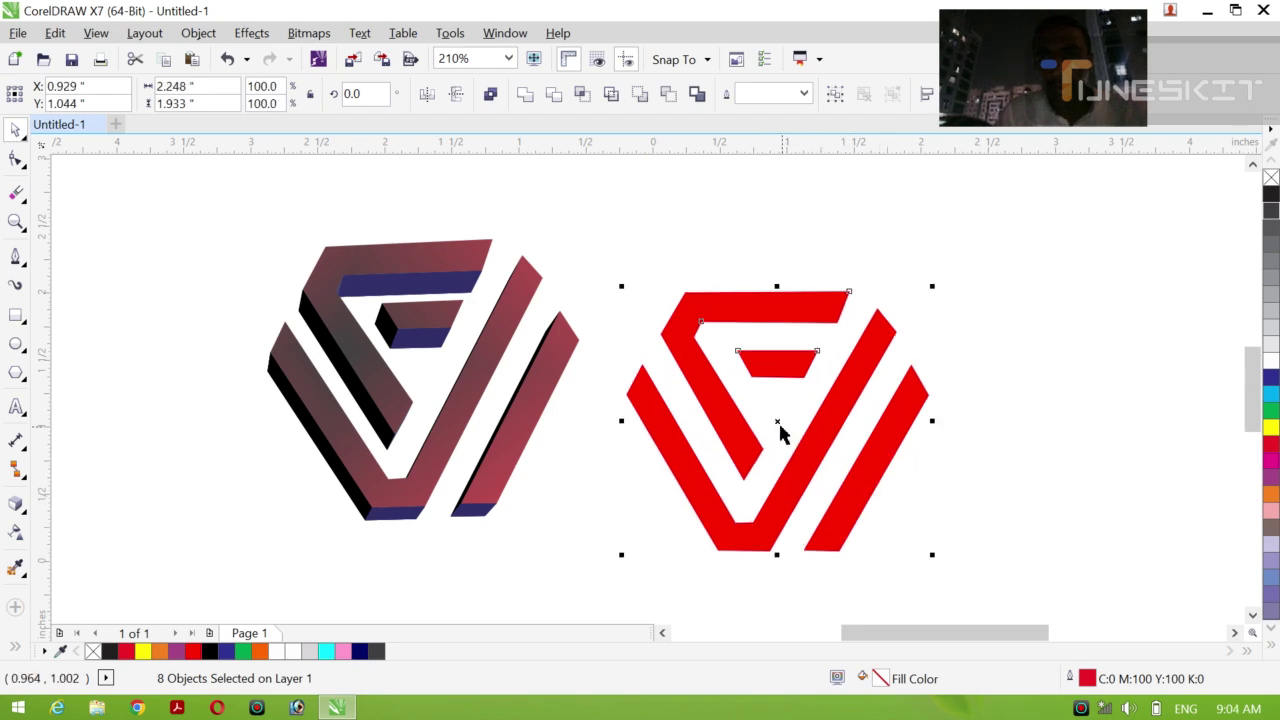
pyautogui.moveTo(777, 420); pyautogui.dragTo(768, 399)
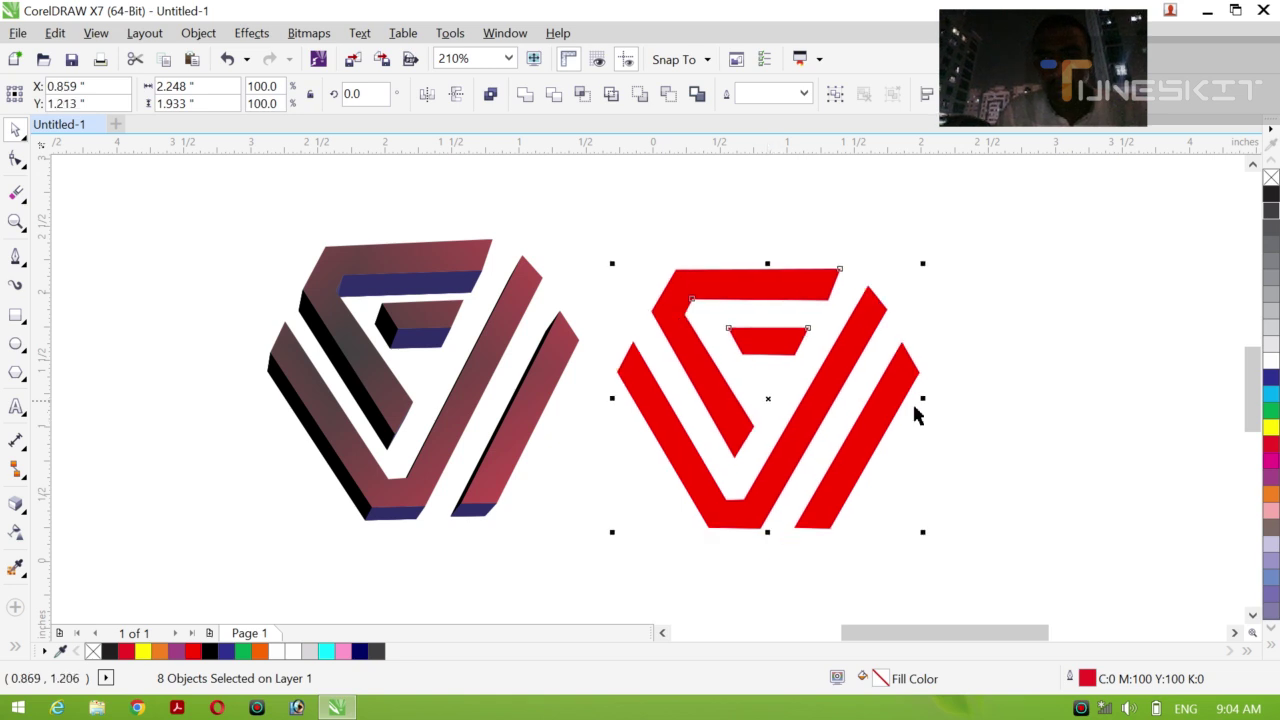
pyautogui.click(969, 437)
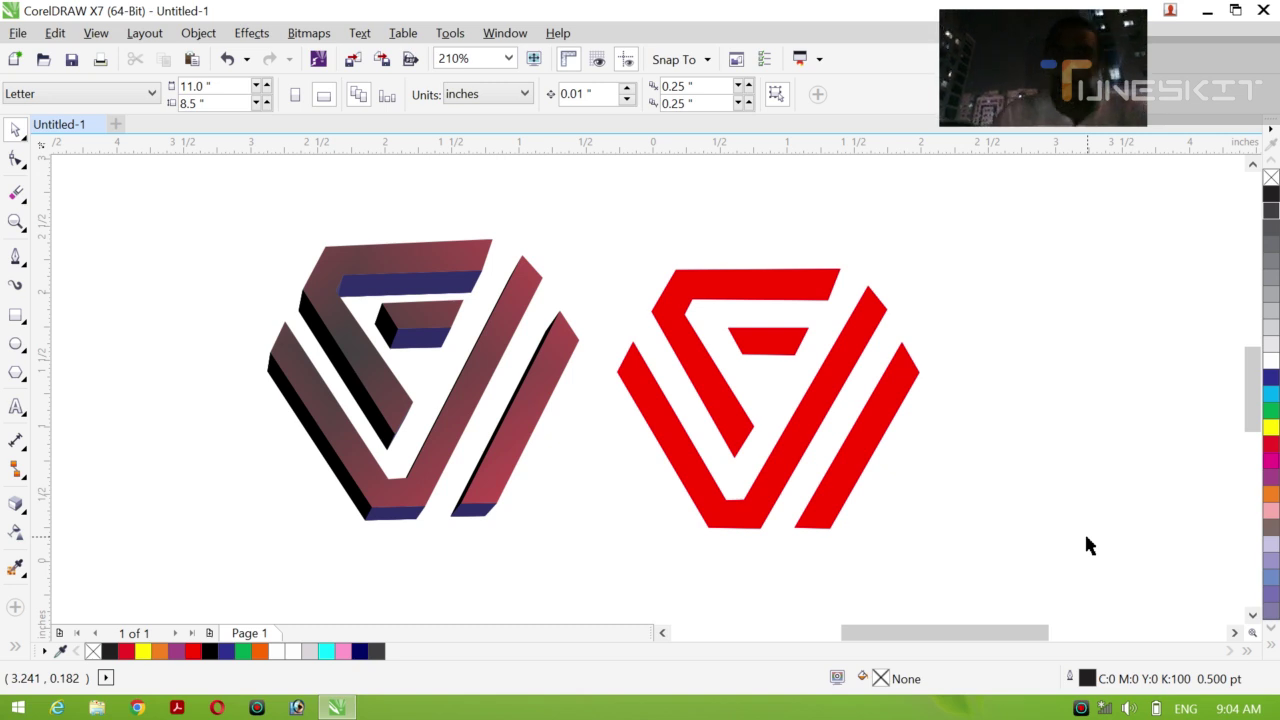
pyautogui.click(1081, 709)
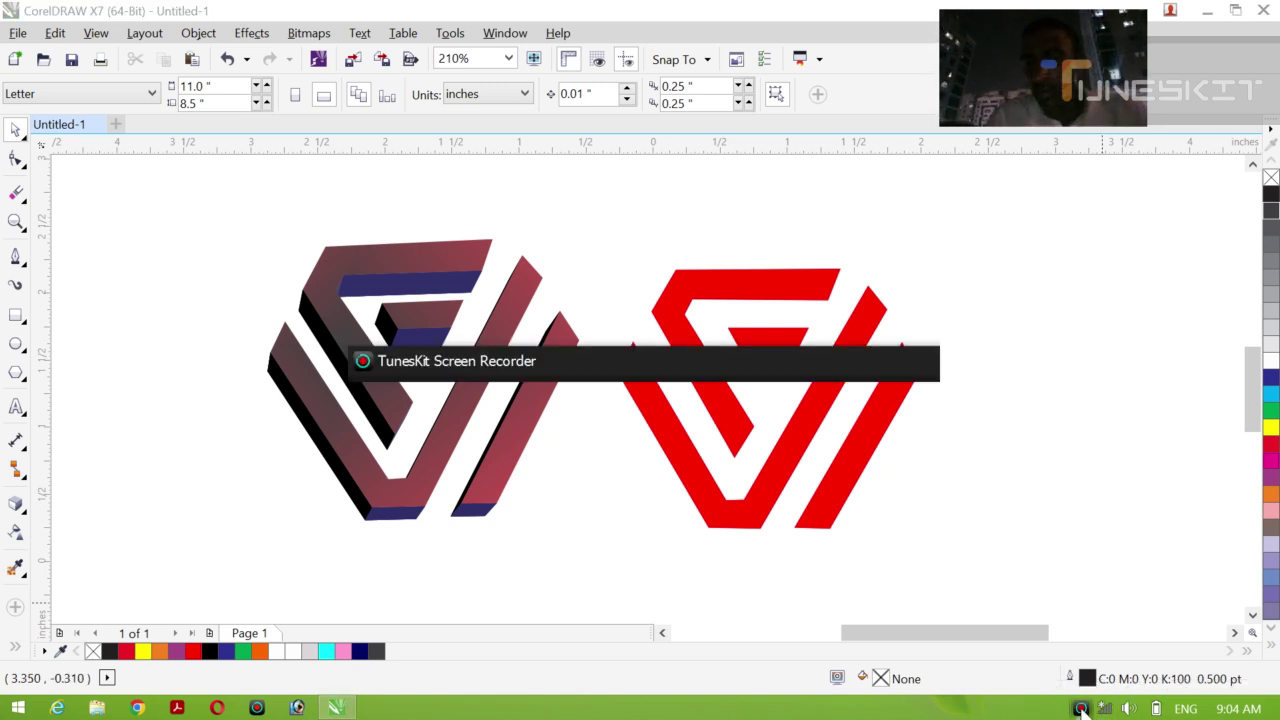